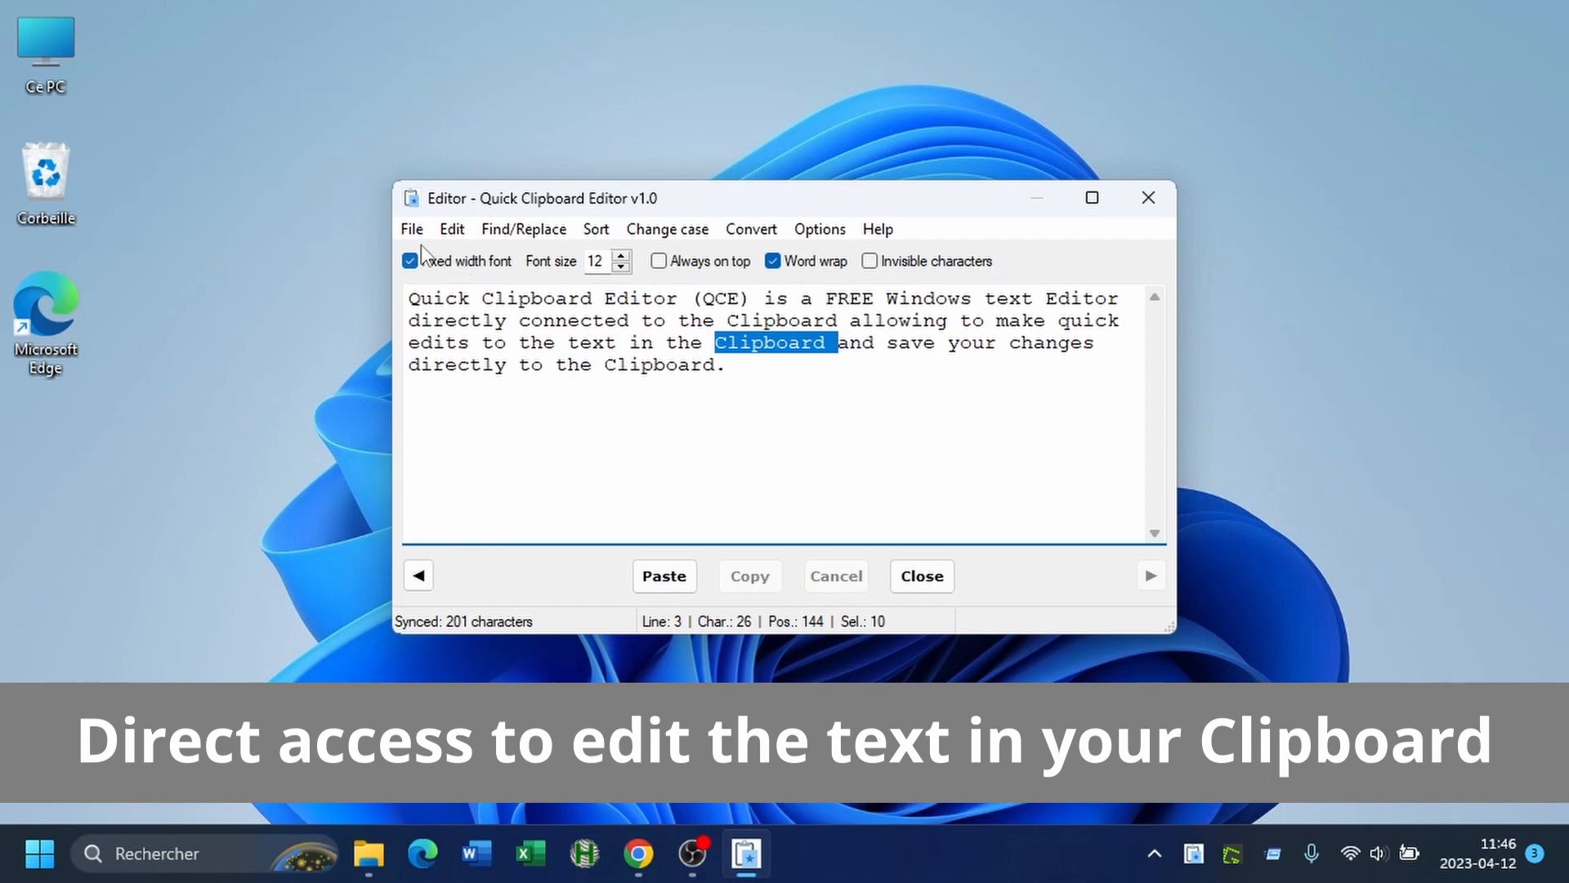
click(412, 230)
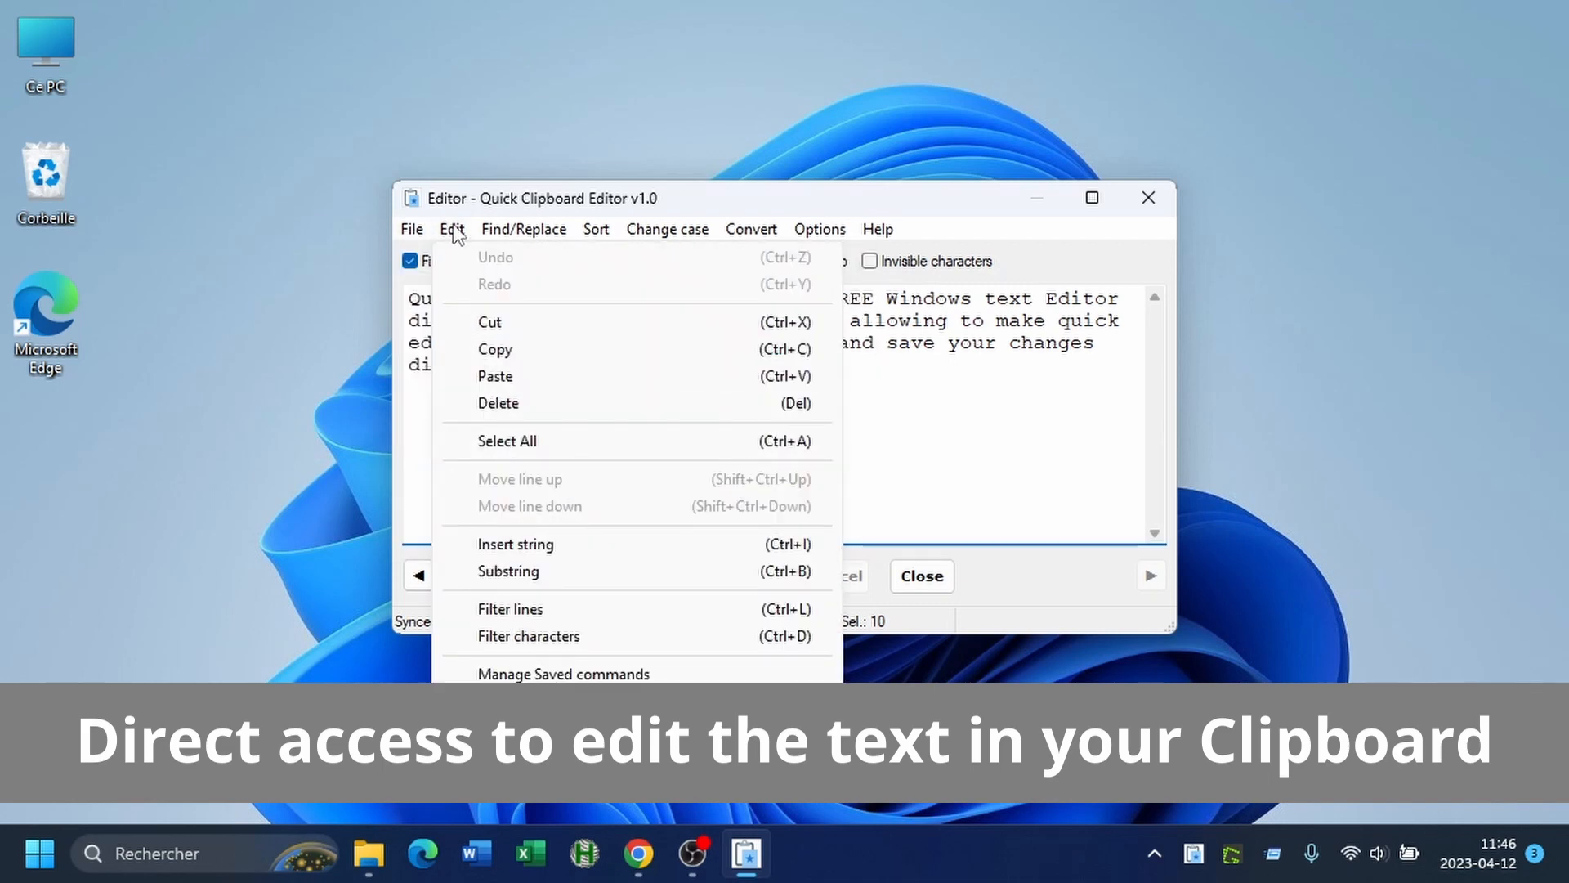
mouse_move(495, 233)
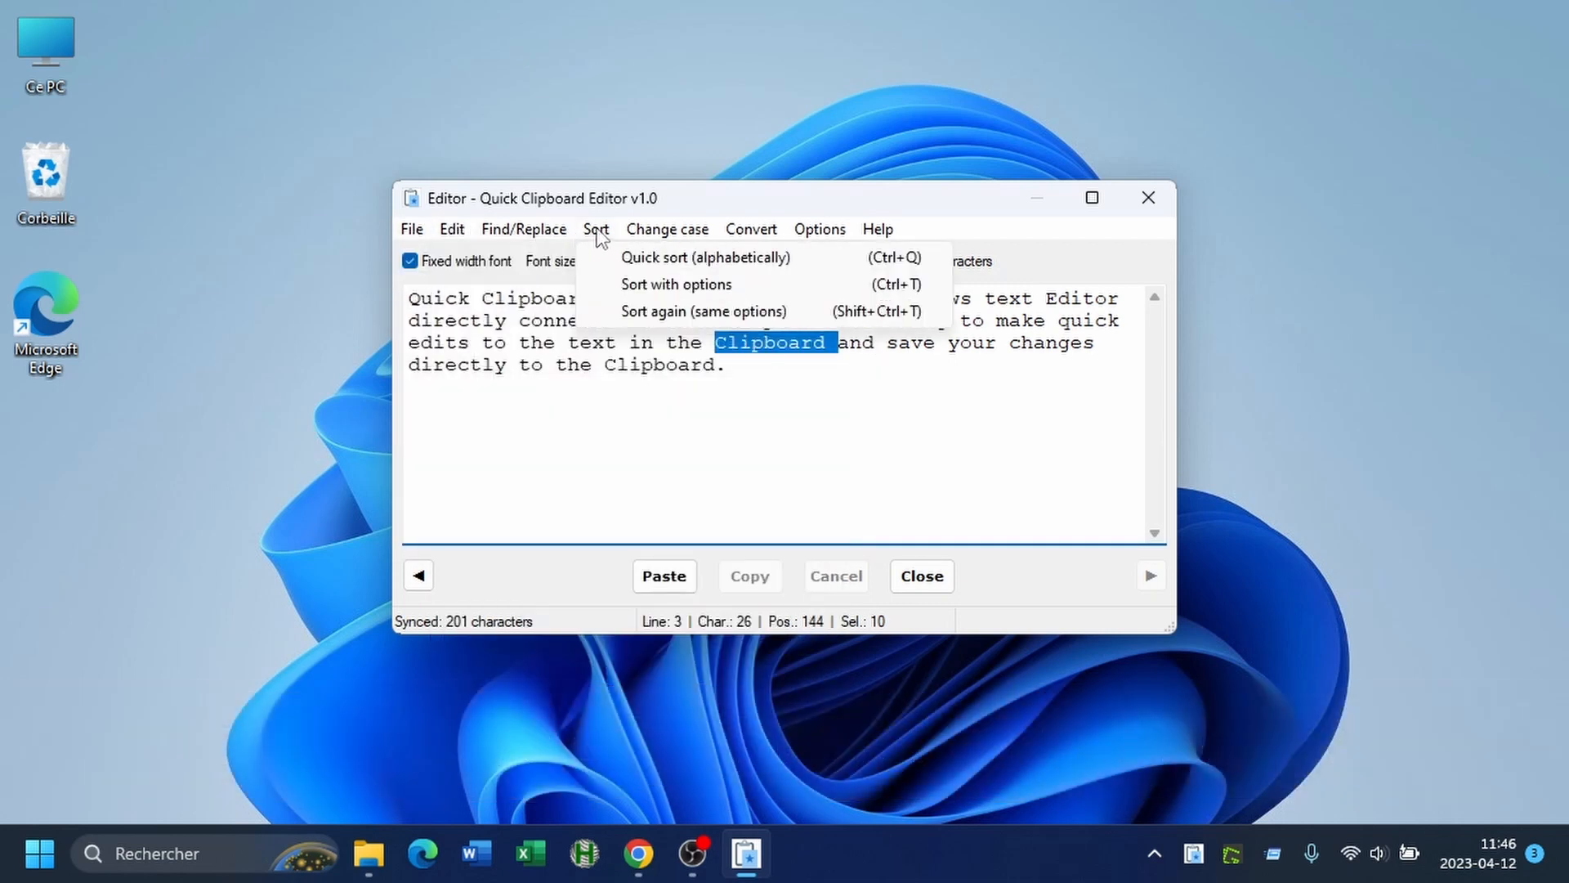
mouse_move(638, 233)
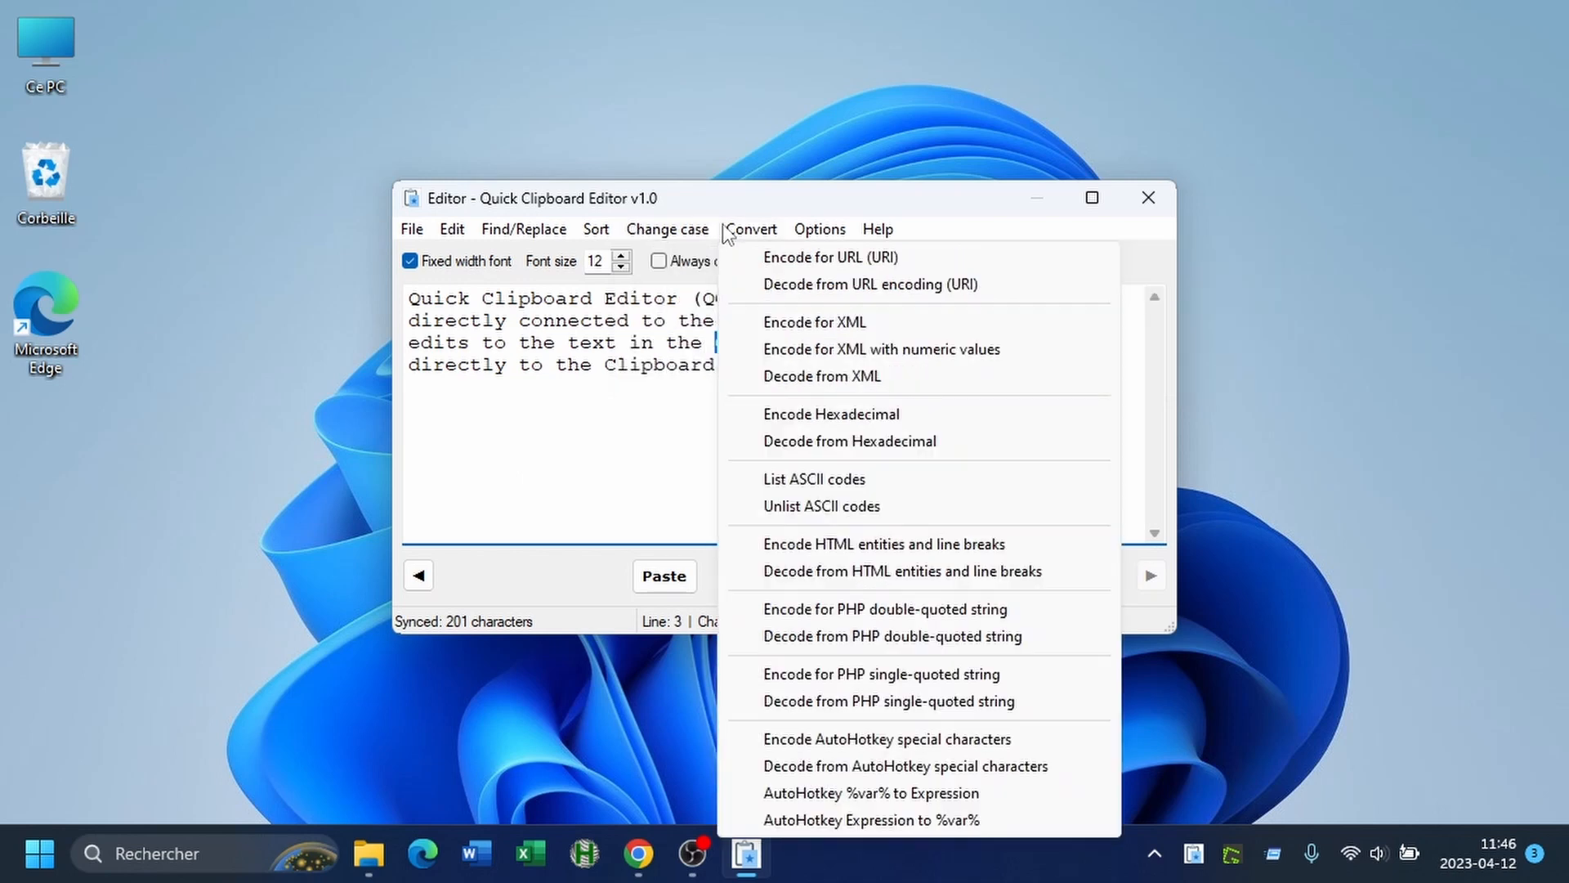
mouse_move(801, 237)
mouse_move(877, 233)
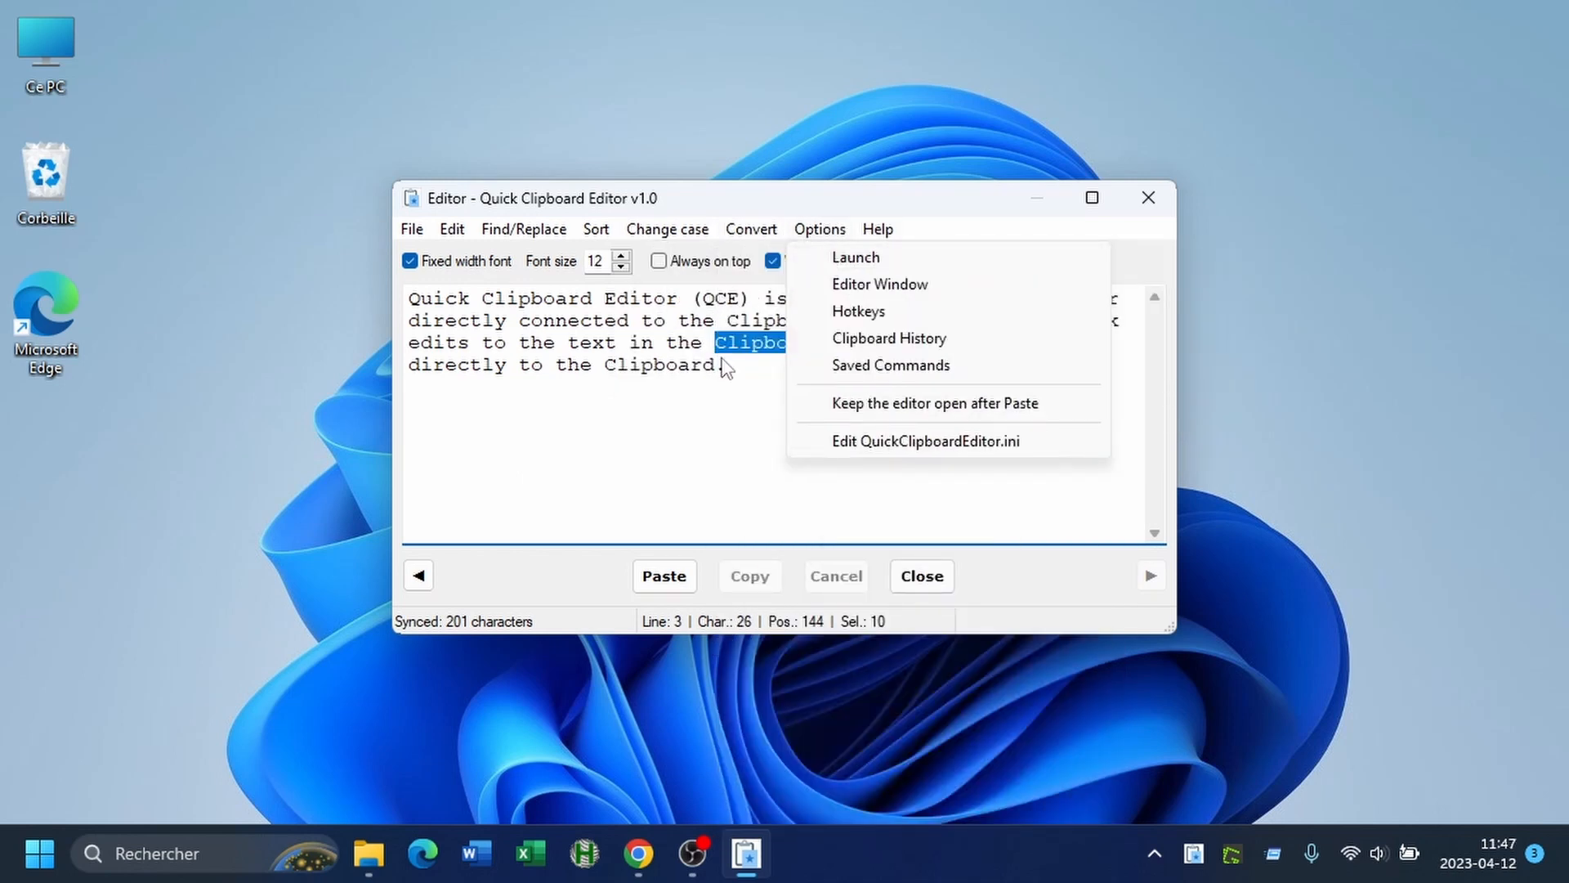
click(736, 365)
click(738, 366)
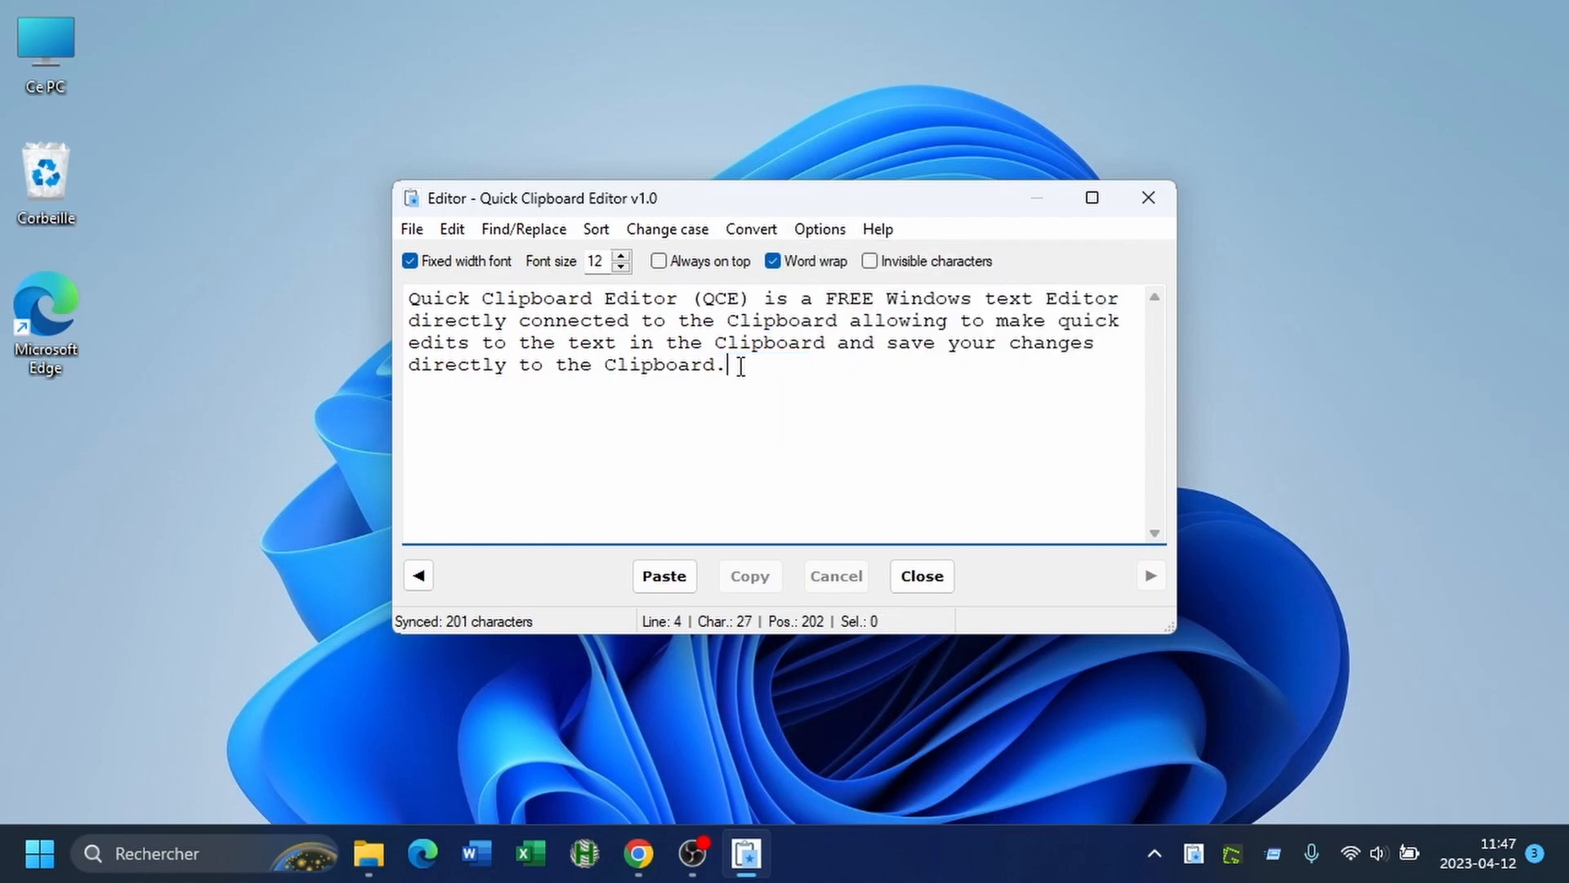
- Switch to the Quick Clipboard Editor Demo page in Chrome and copy all lines of the preformatted .ini file listing
key(alt+Tab)
key(alt+Tab)
key(alt+Tab)
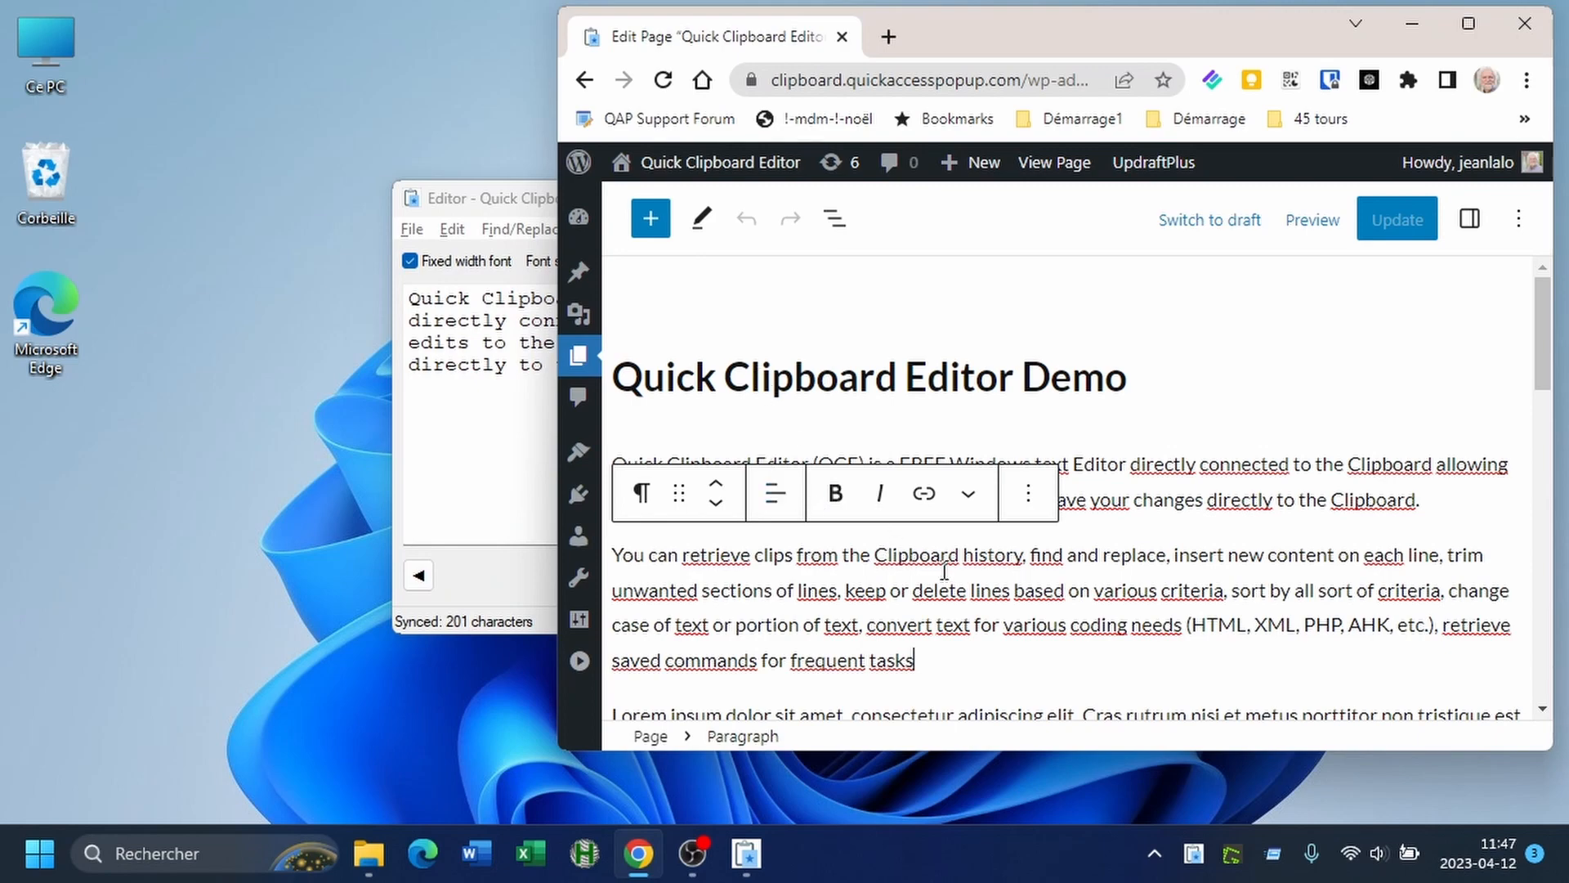
scroll(944, 572, down, 3)
scroll(944, 568, down, 3)
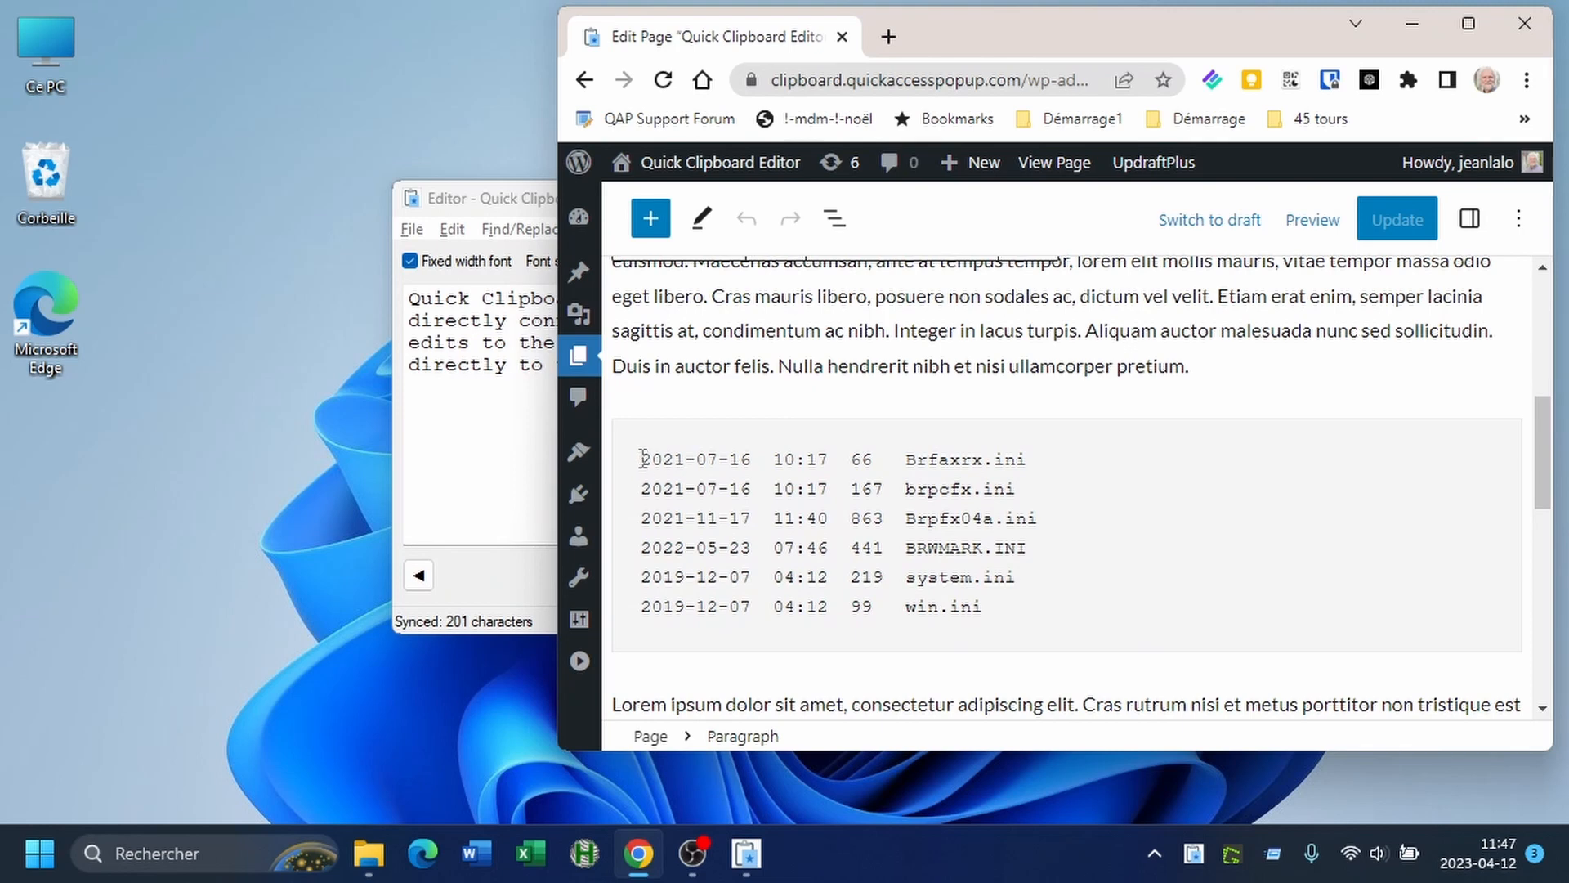
drag(642, 459, 984, 601)
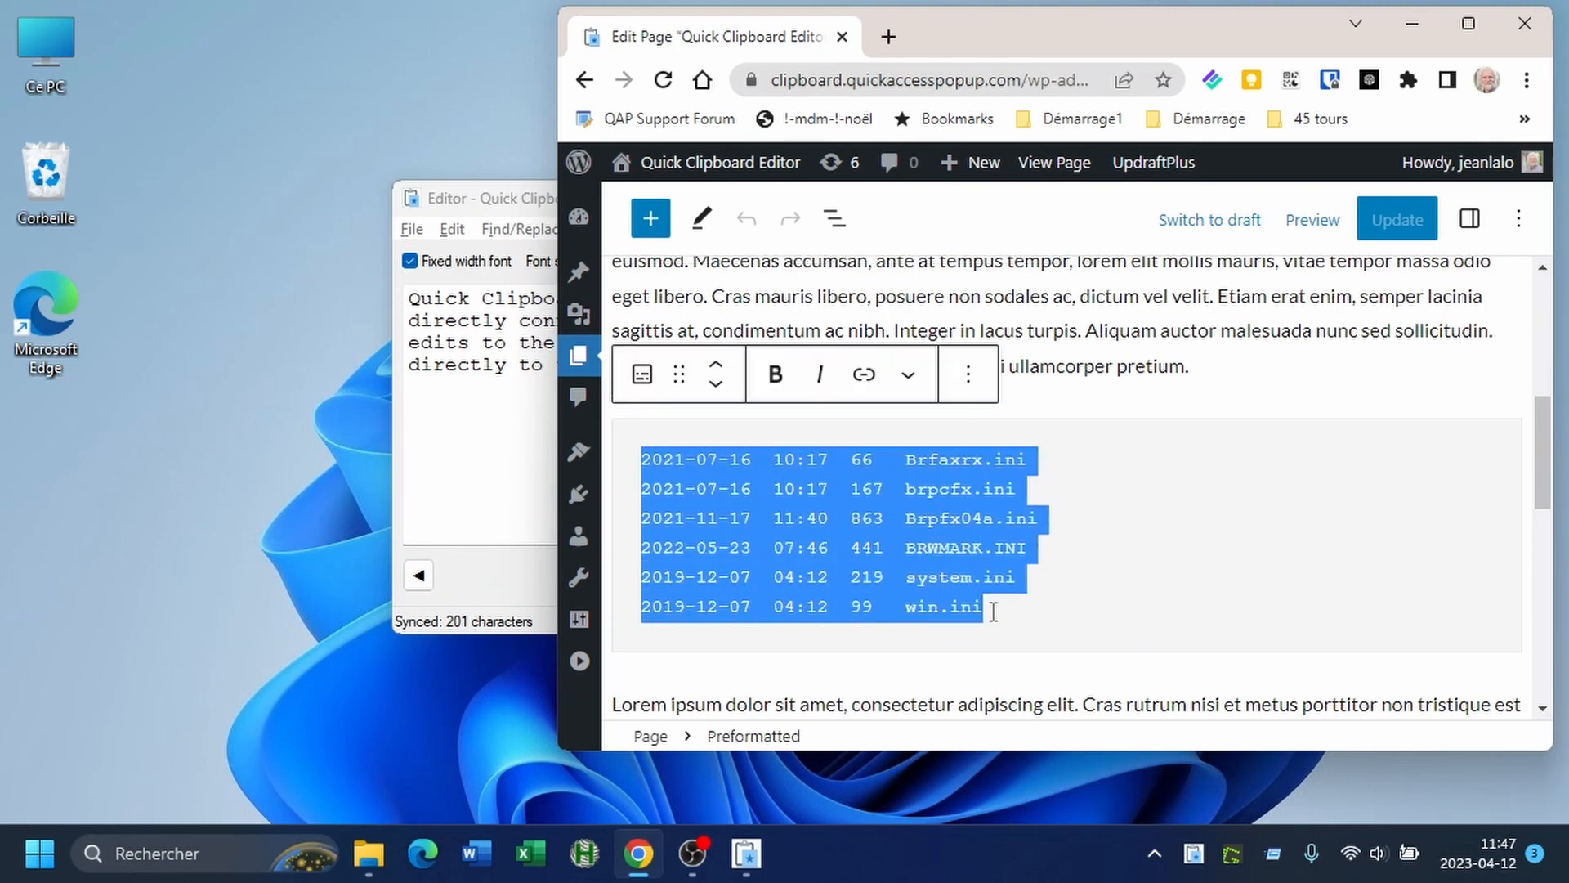
right_click(799, 493)
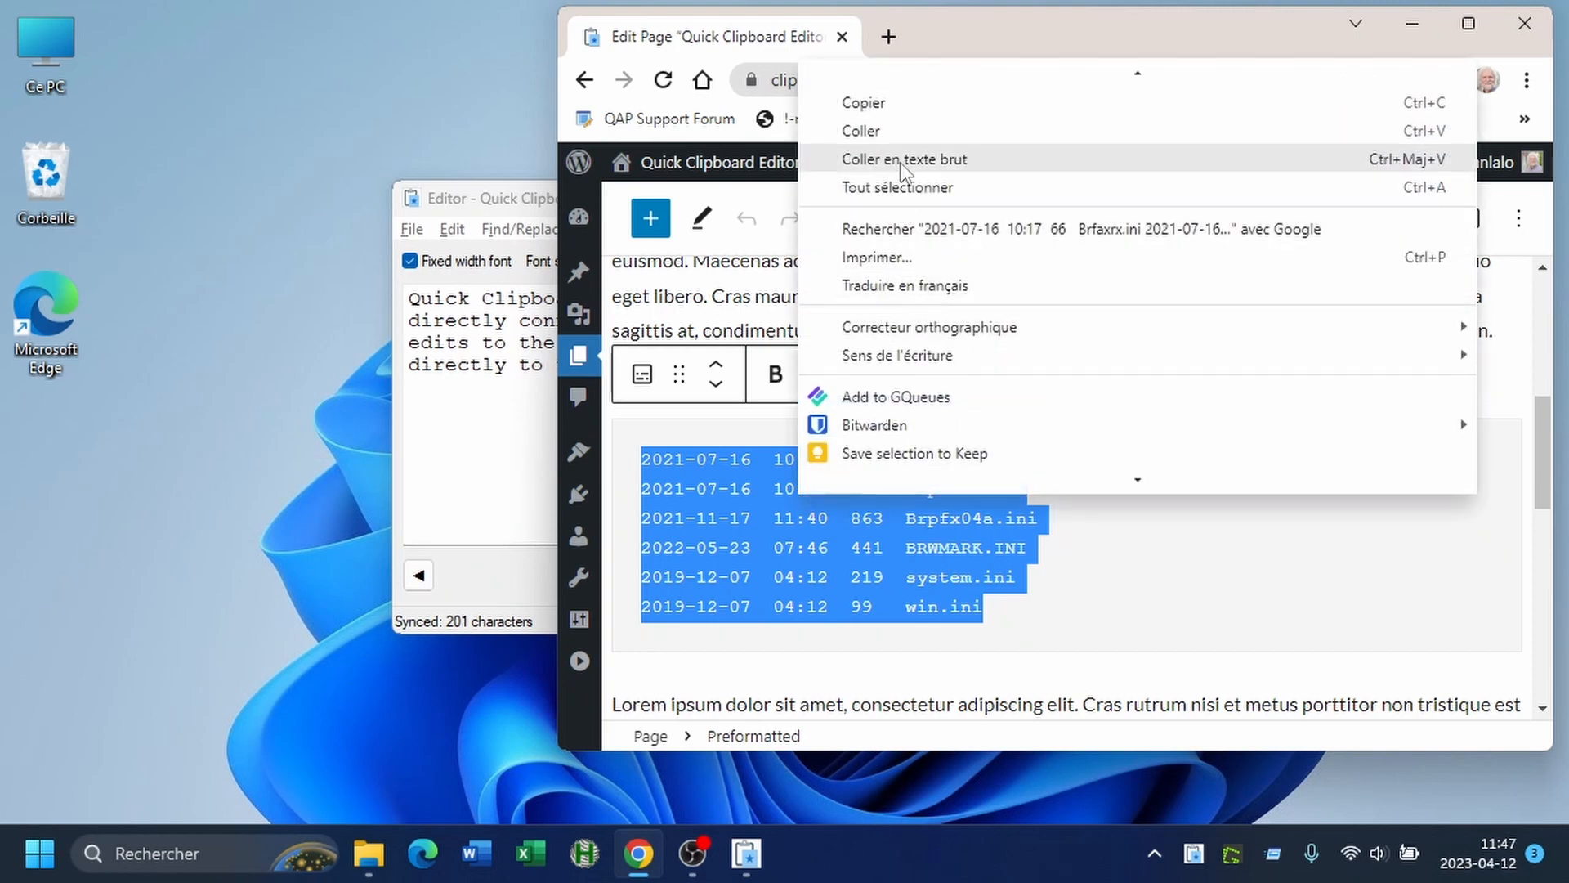
click(899, 106)
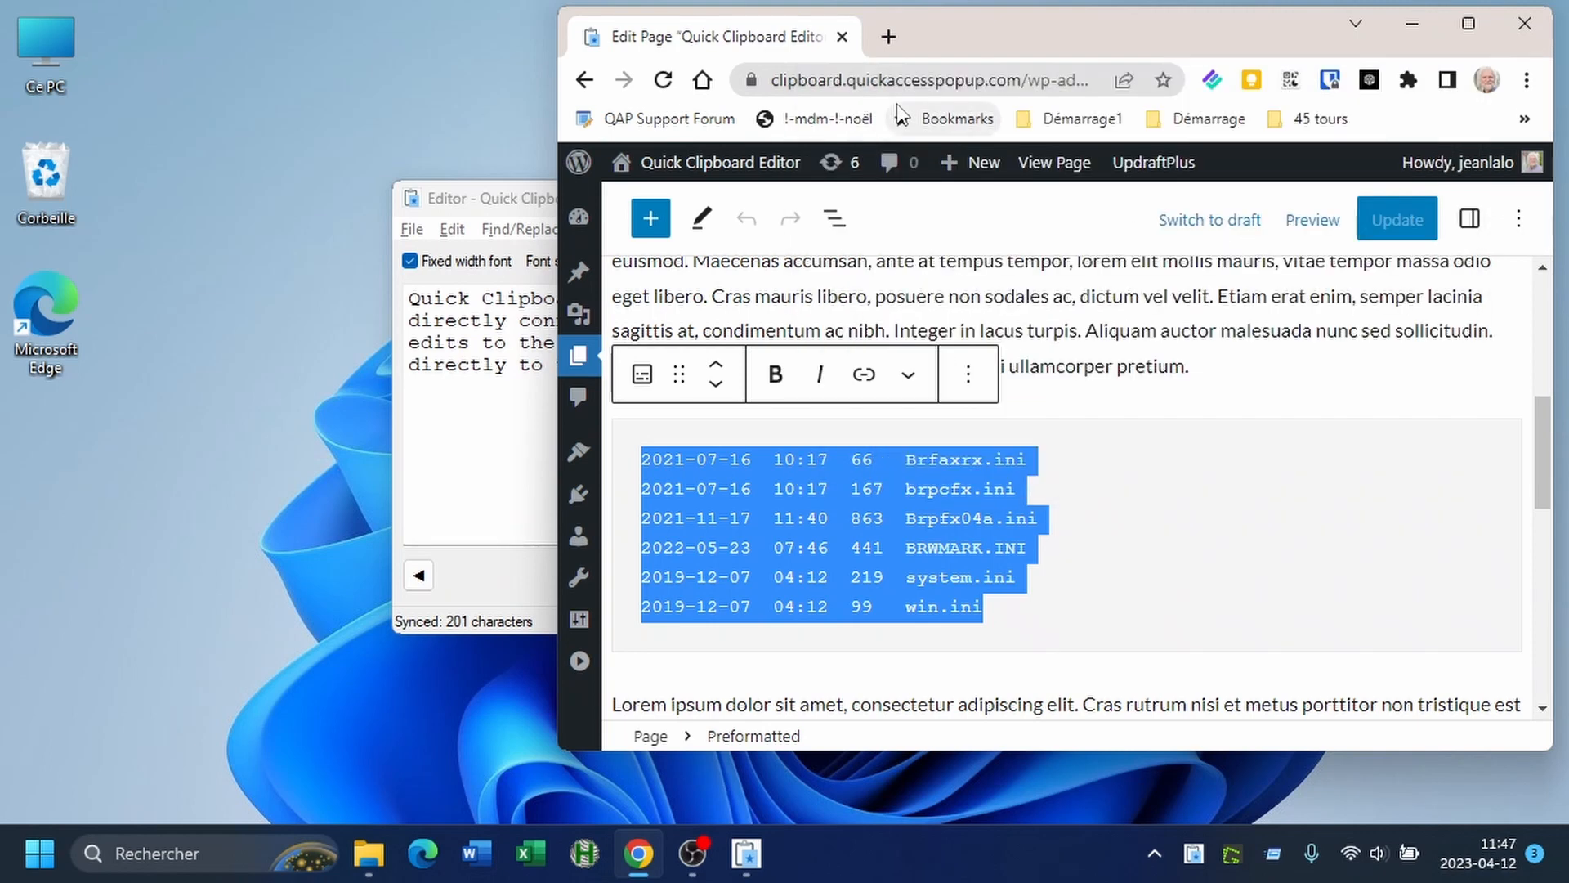
- Switch to Quick Clipboard Editor and insert the string "bytes" from position 24 on each line of the copied listing
click(484, 198)
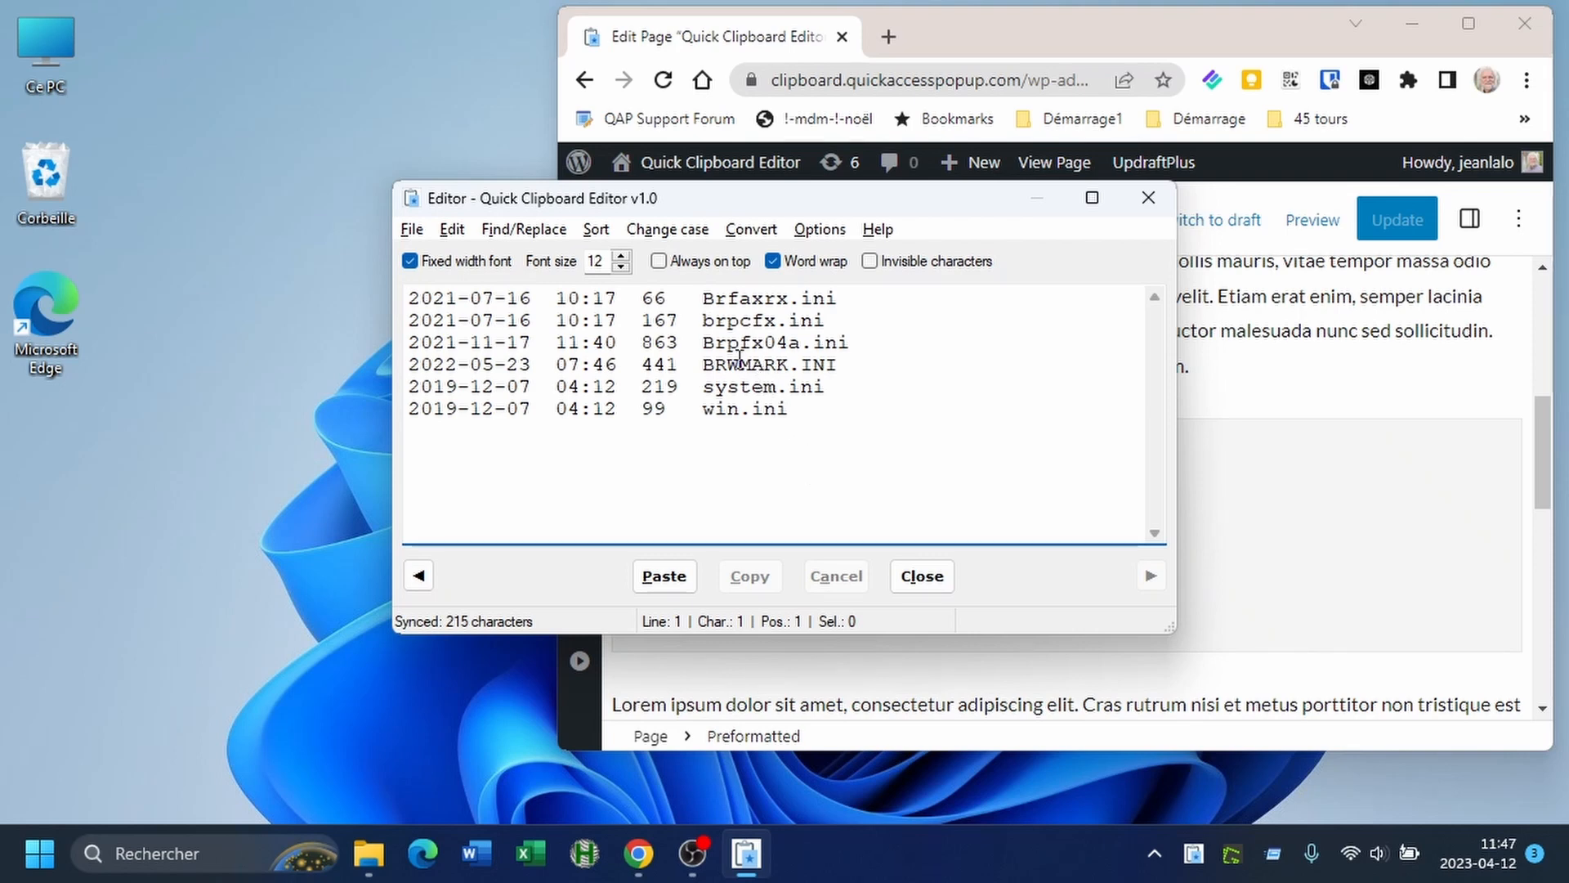
click(695, 300)
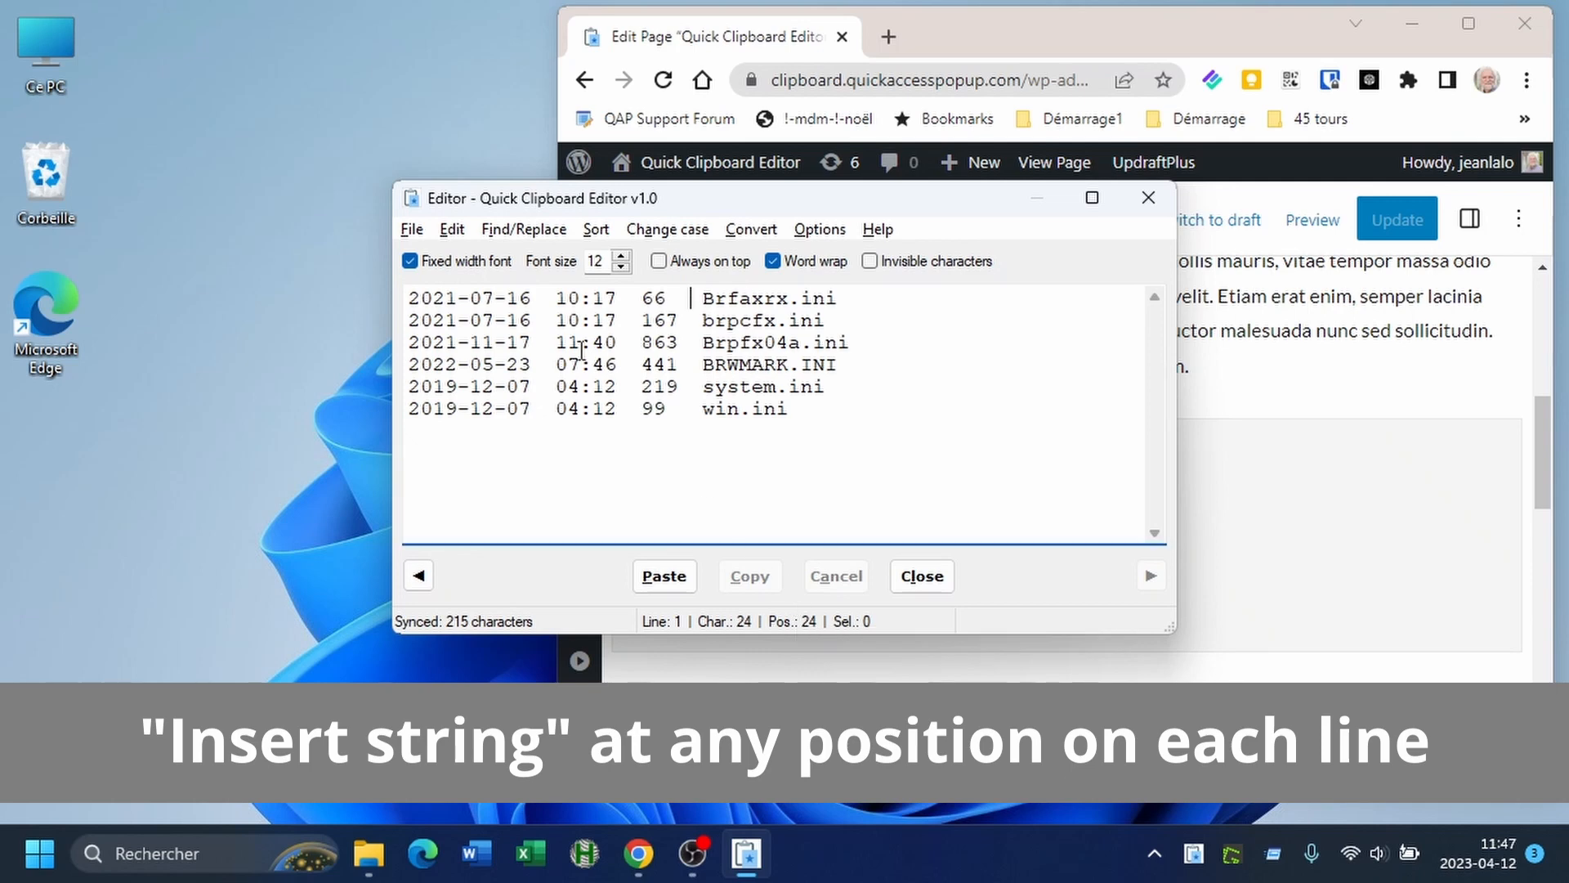
click(461, 233)
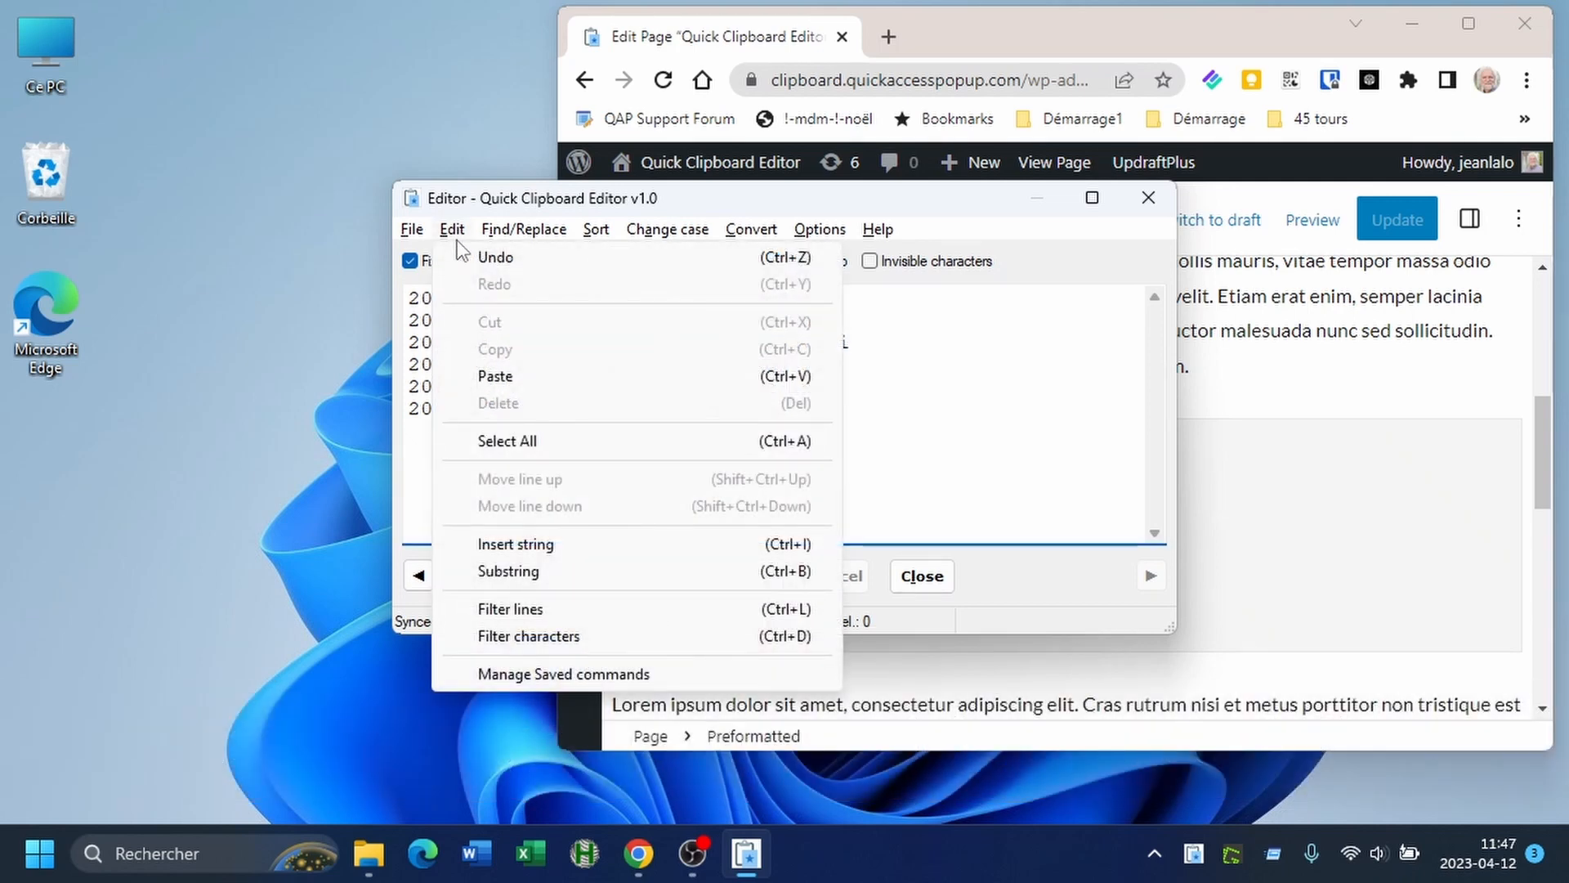
click(577, 542)
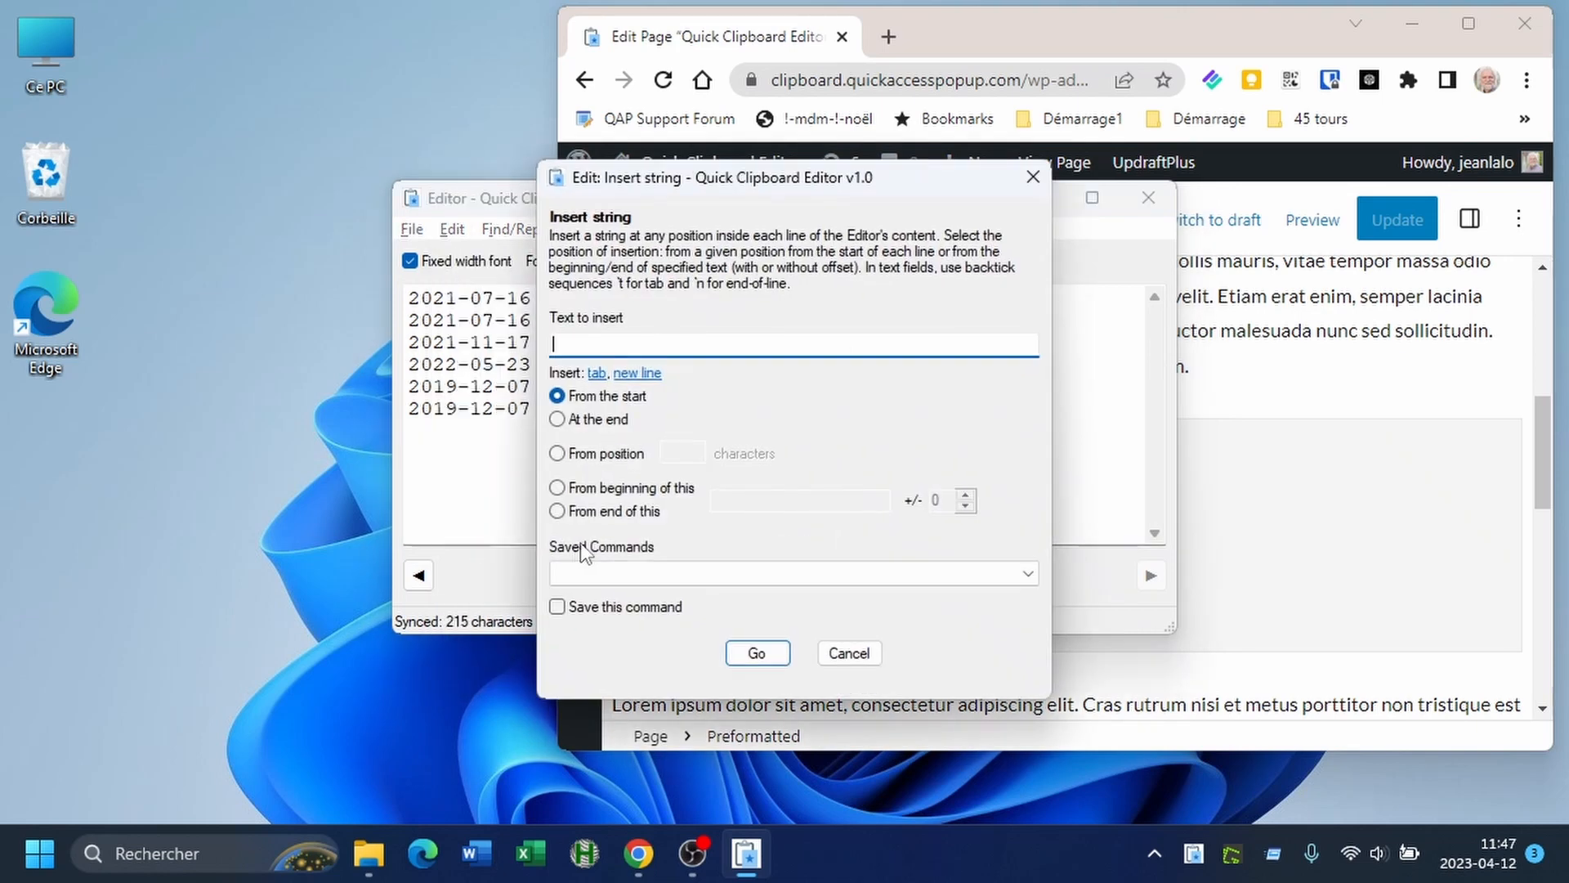
text(bytes)
click(562, 458)
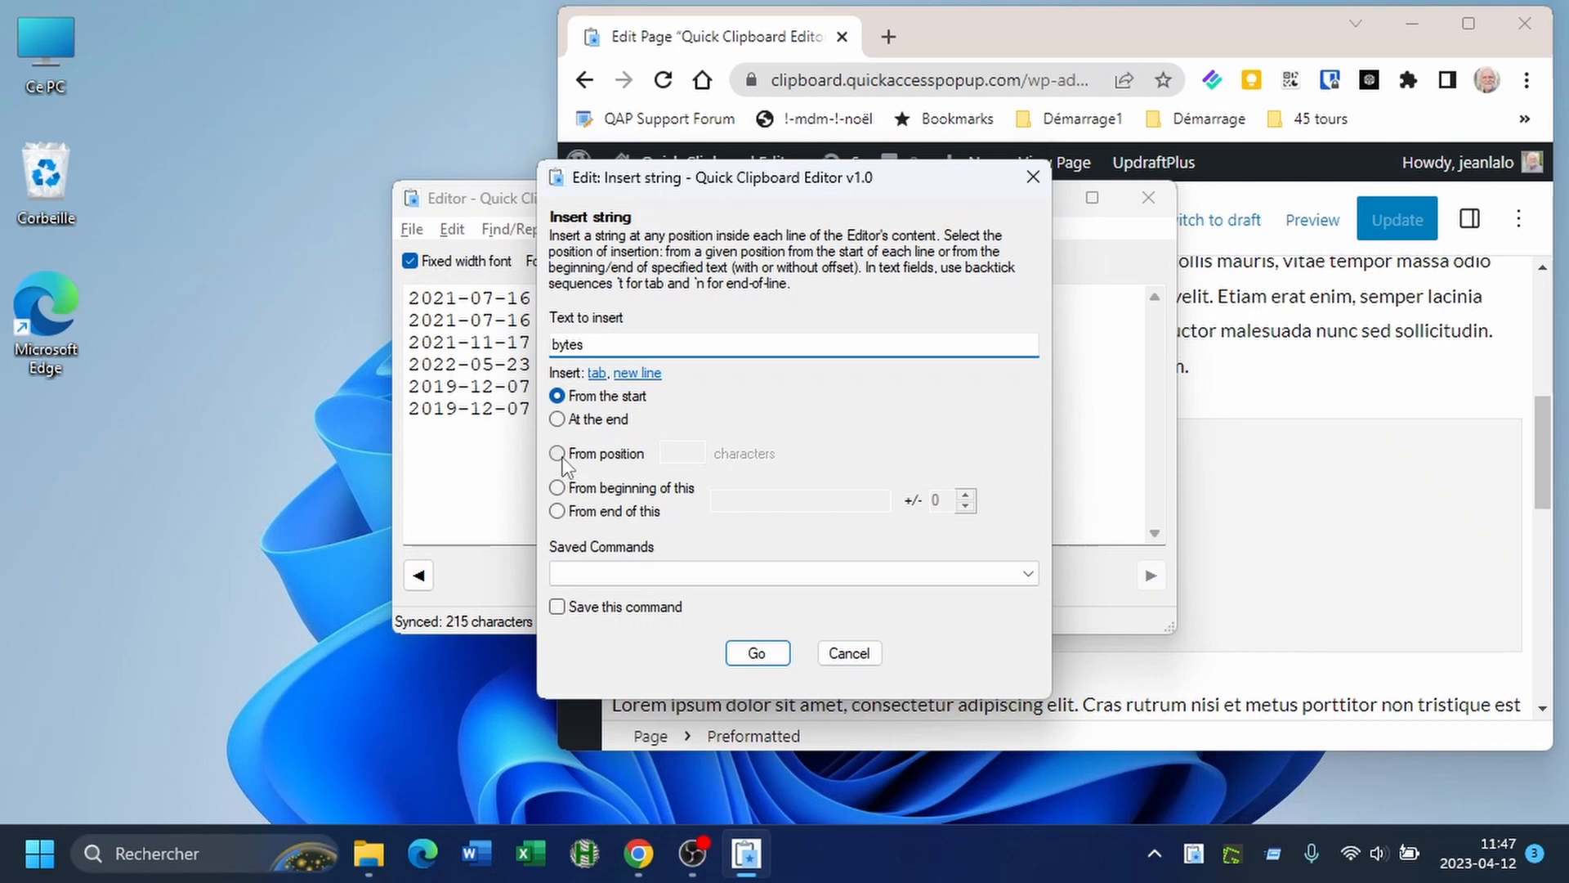
click(685, 453)
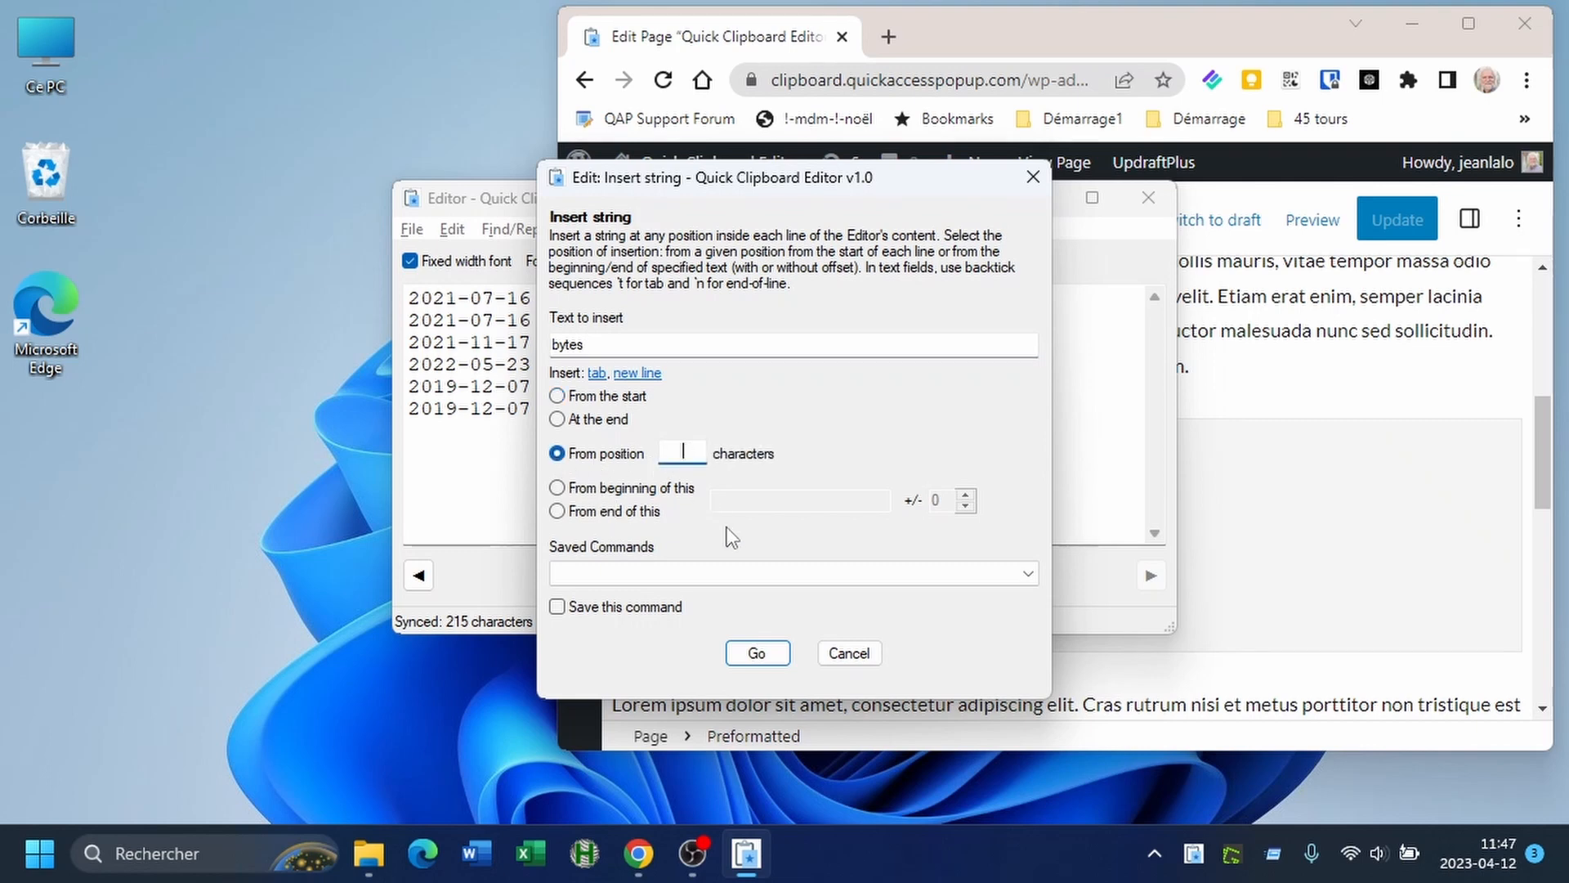
text(24)
click(758, 654)
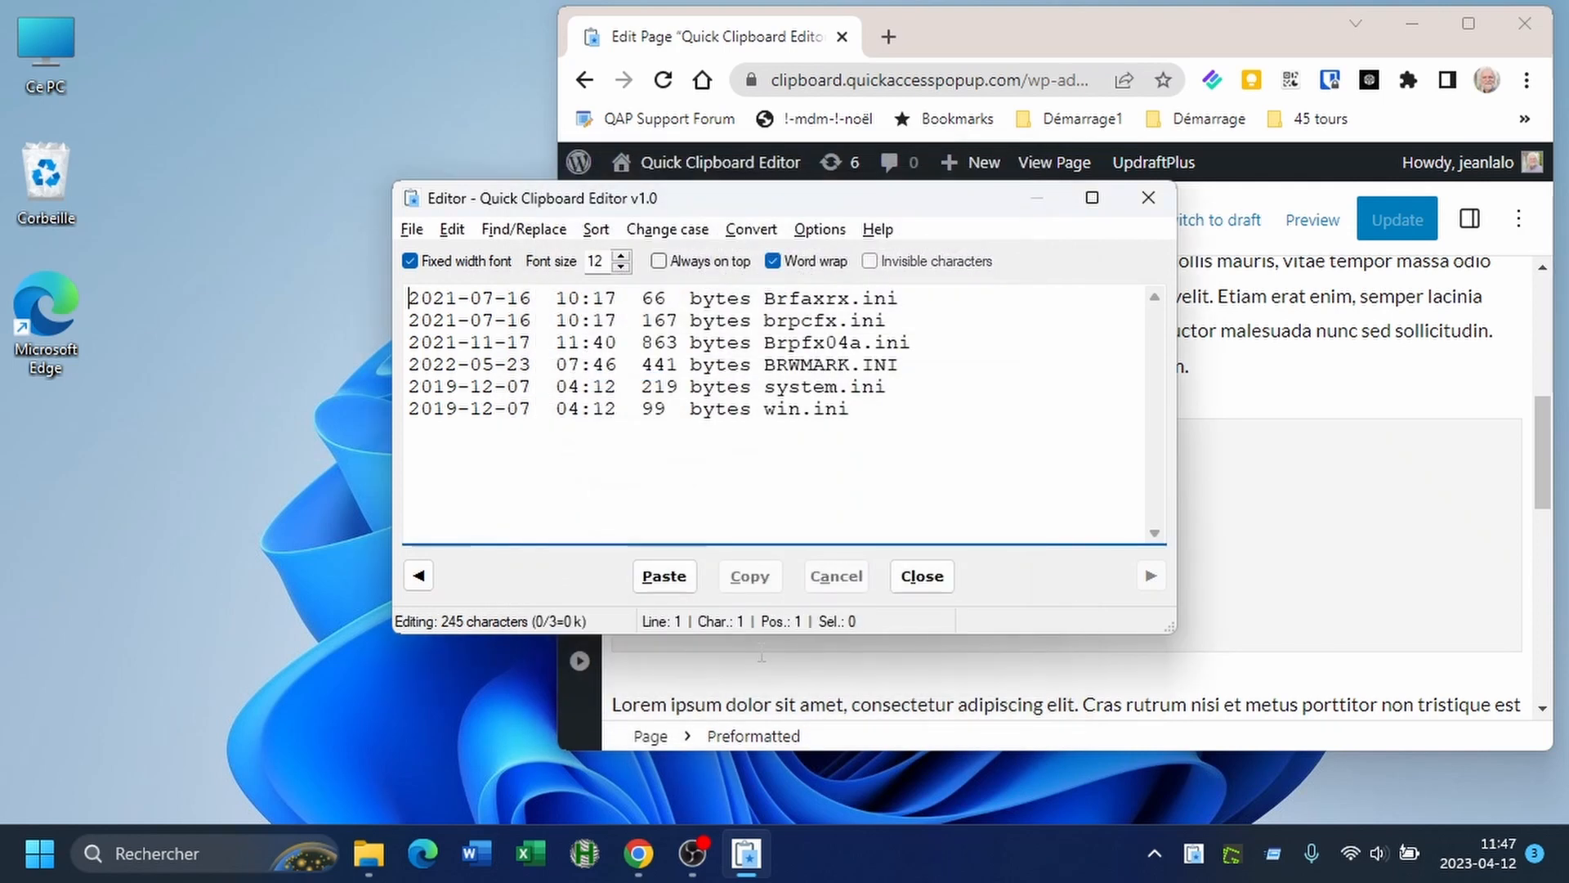
- Check the inserted "bytes" column and paste the edited listing over the selected preformatted block on the web page
double_click(691, 298)
double_click(706, 297)
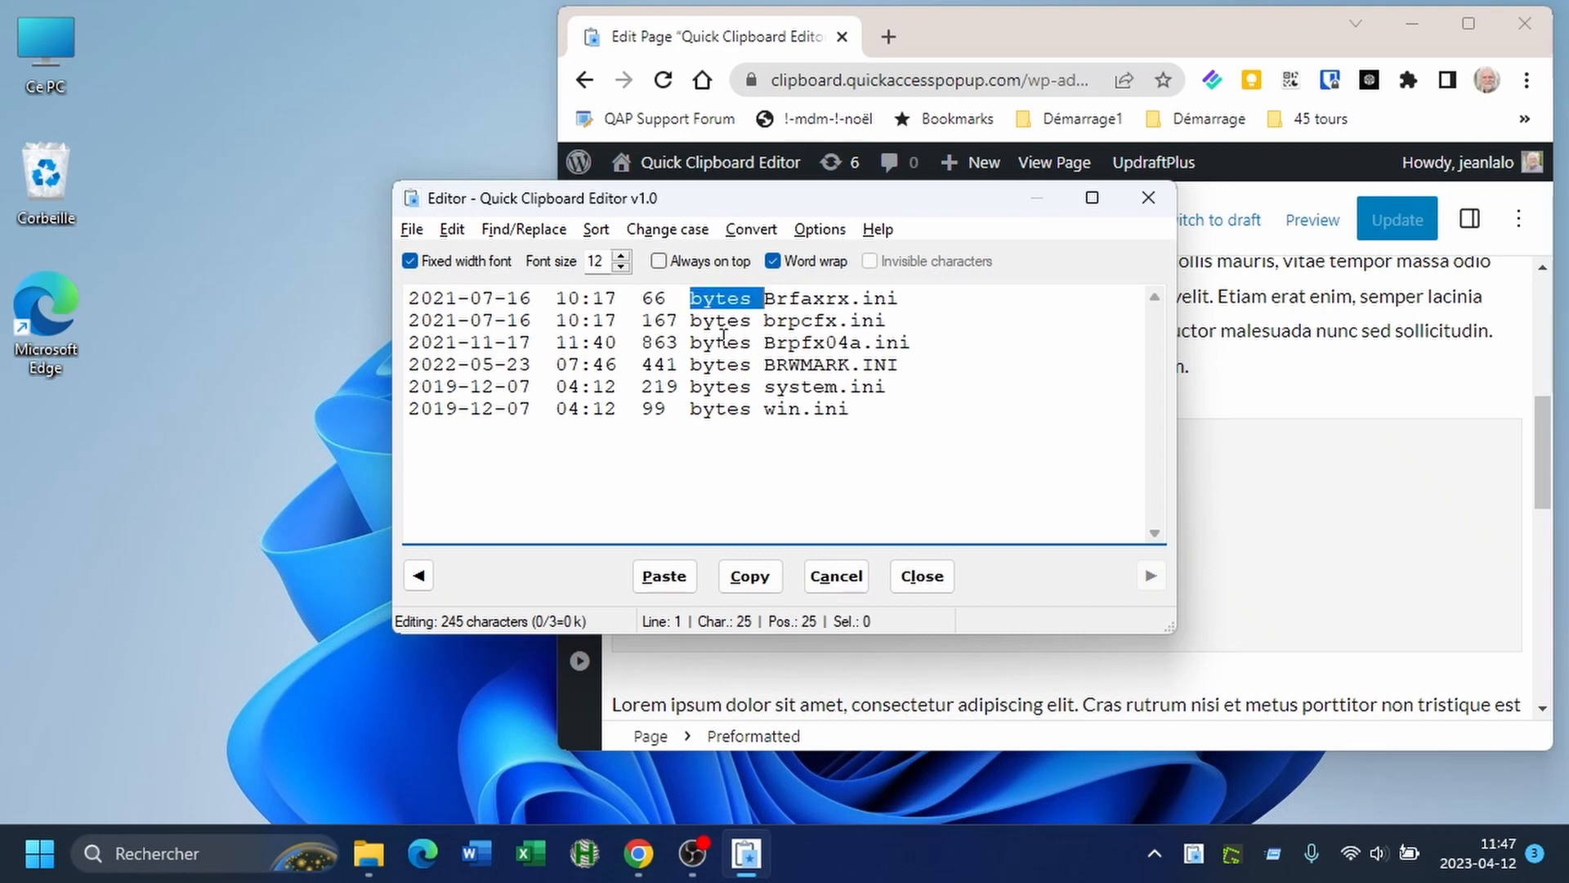
click(728, 297)
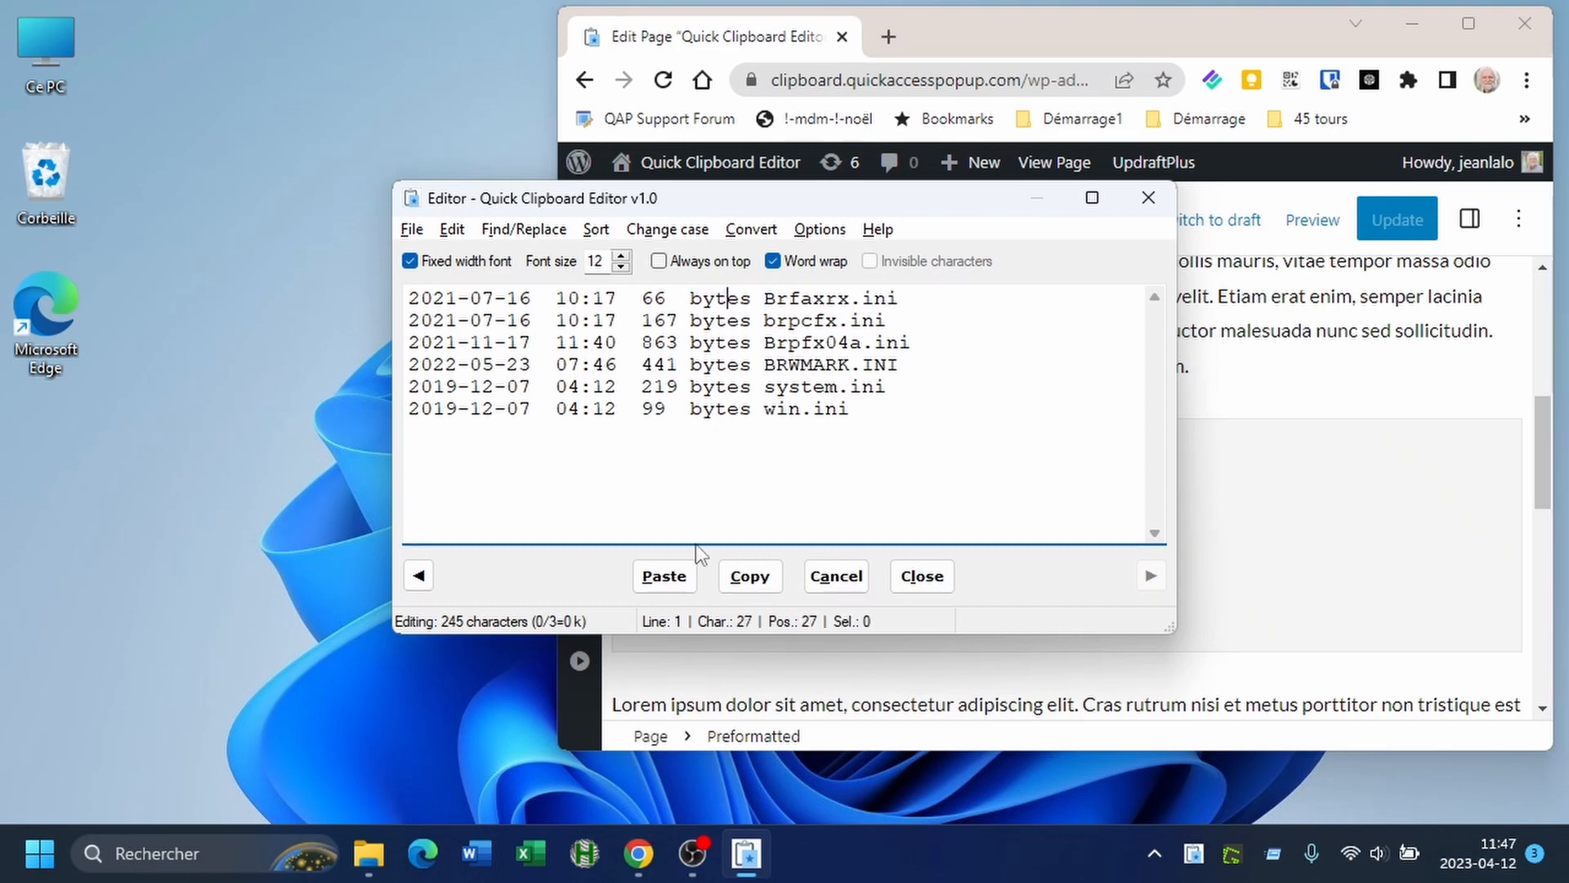
click(652, 580)
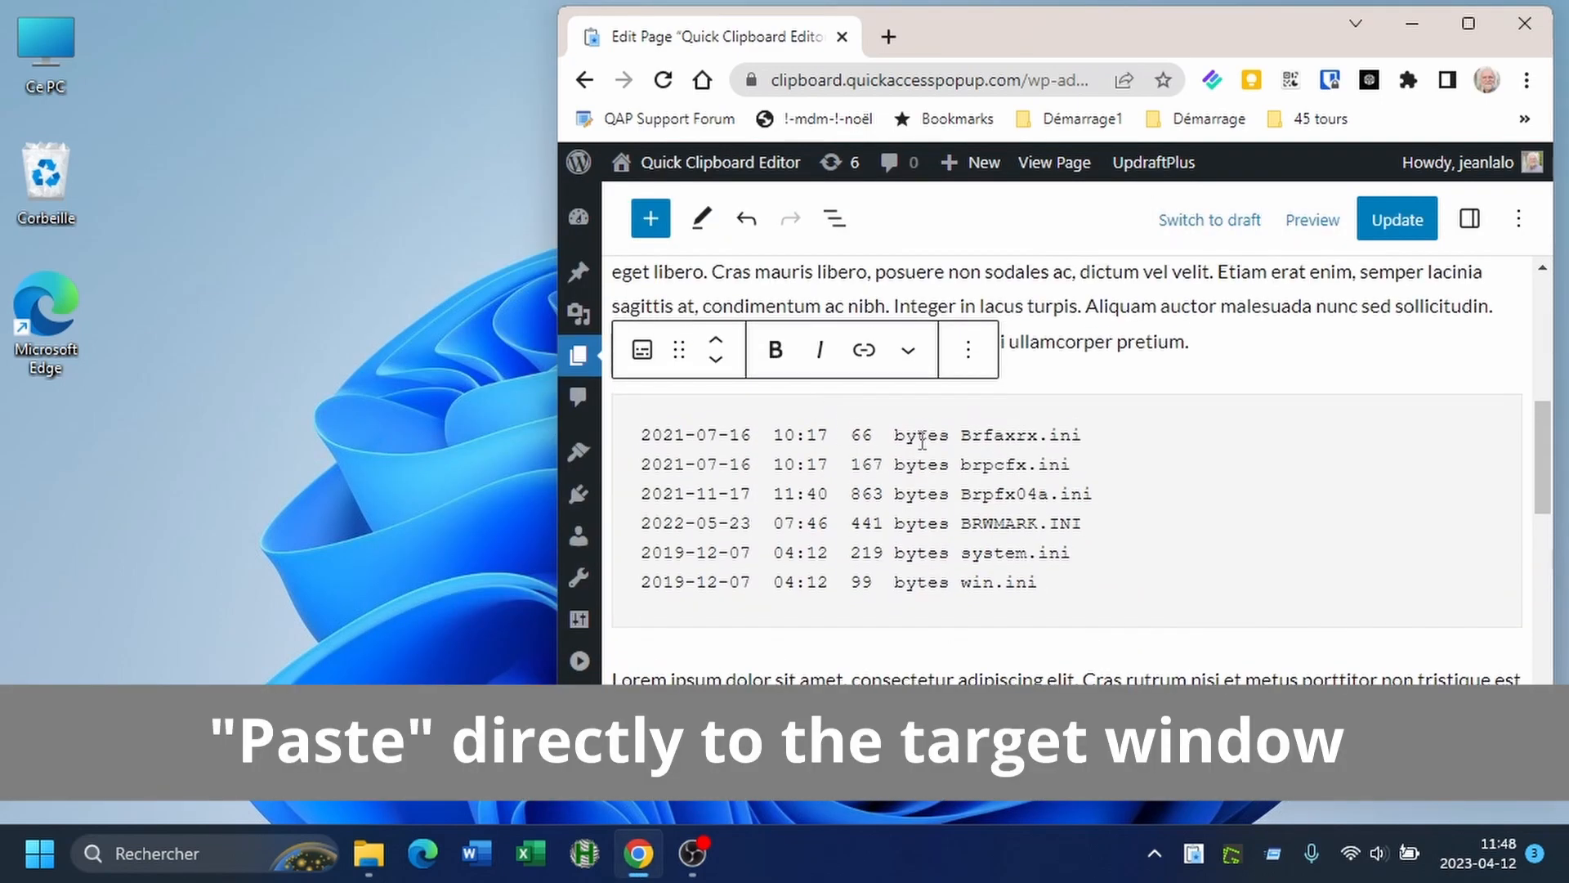
double_click(921, 439)
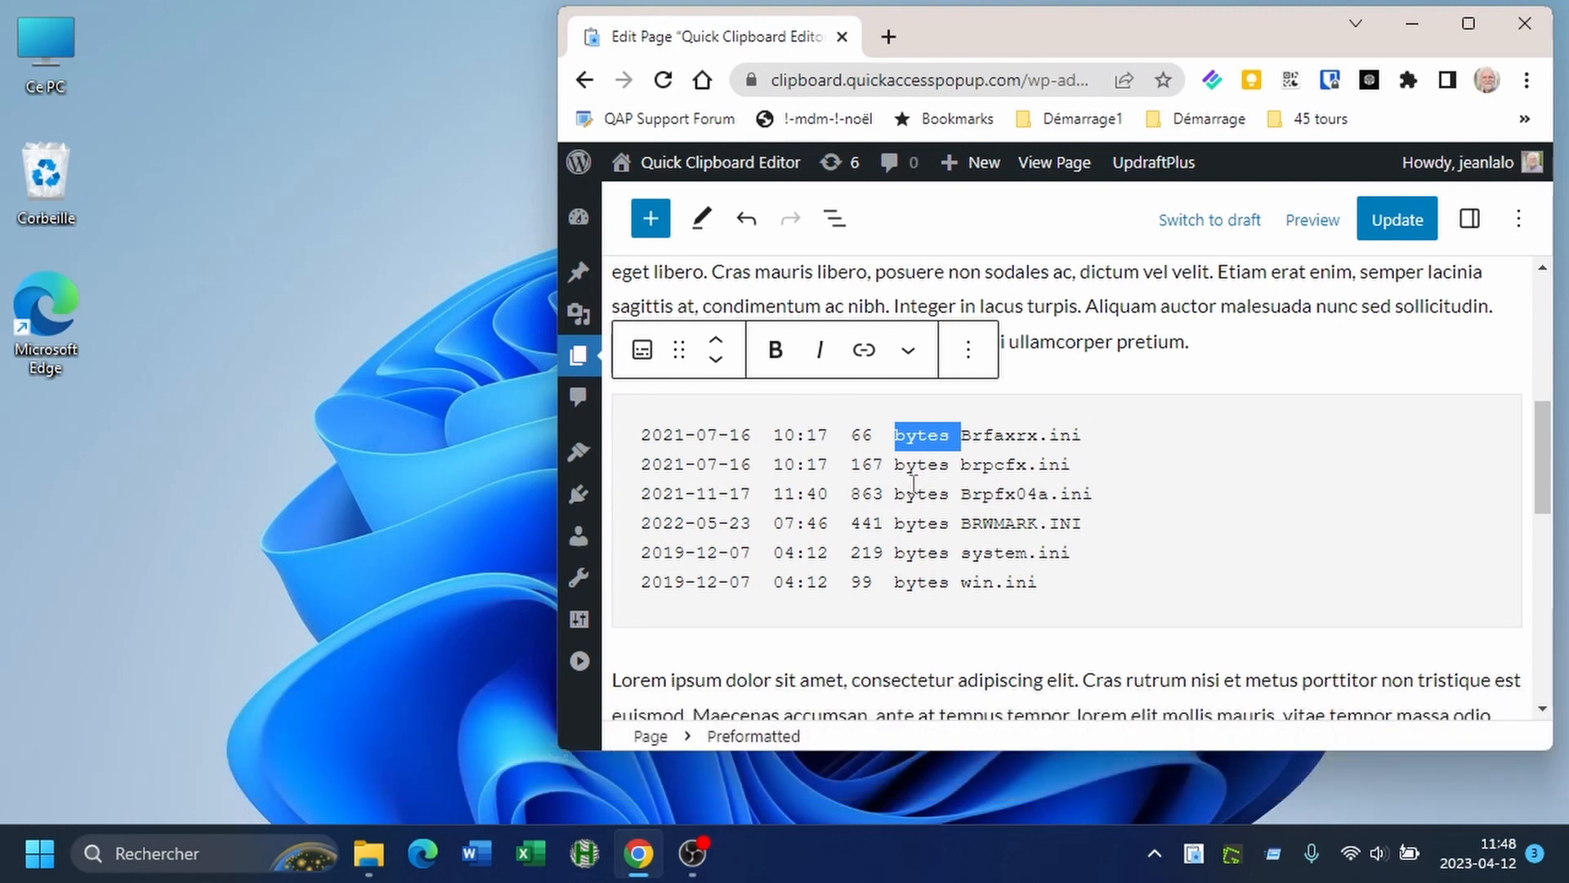
- Copy the Lorem ipsum paragraph below the file listing into the clipboard editor and convert it to upper case
scroll(913, 482, down, 3)
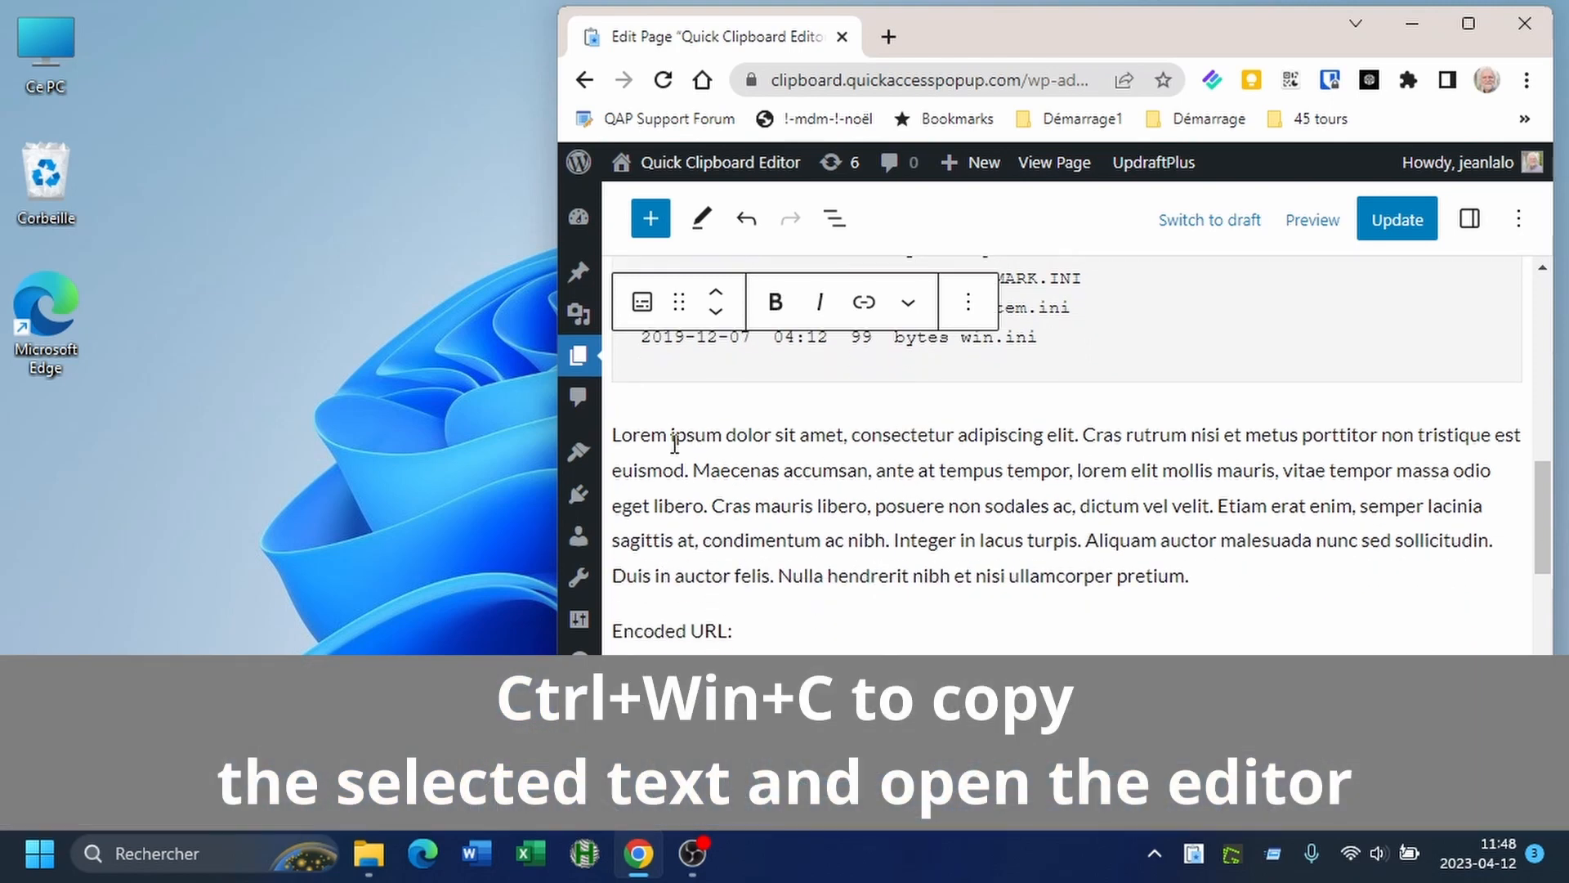
drag(615, 434, 1194, 575)
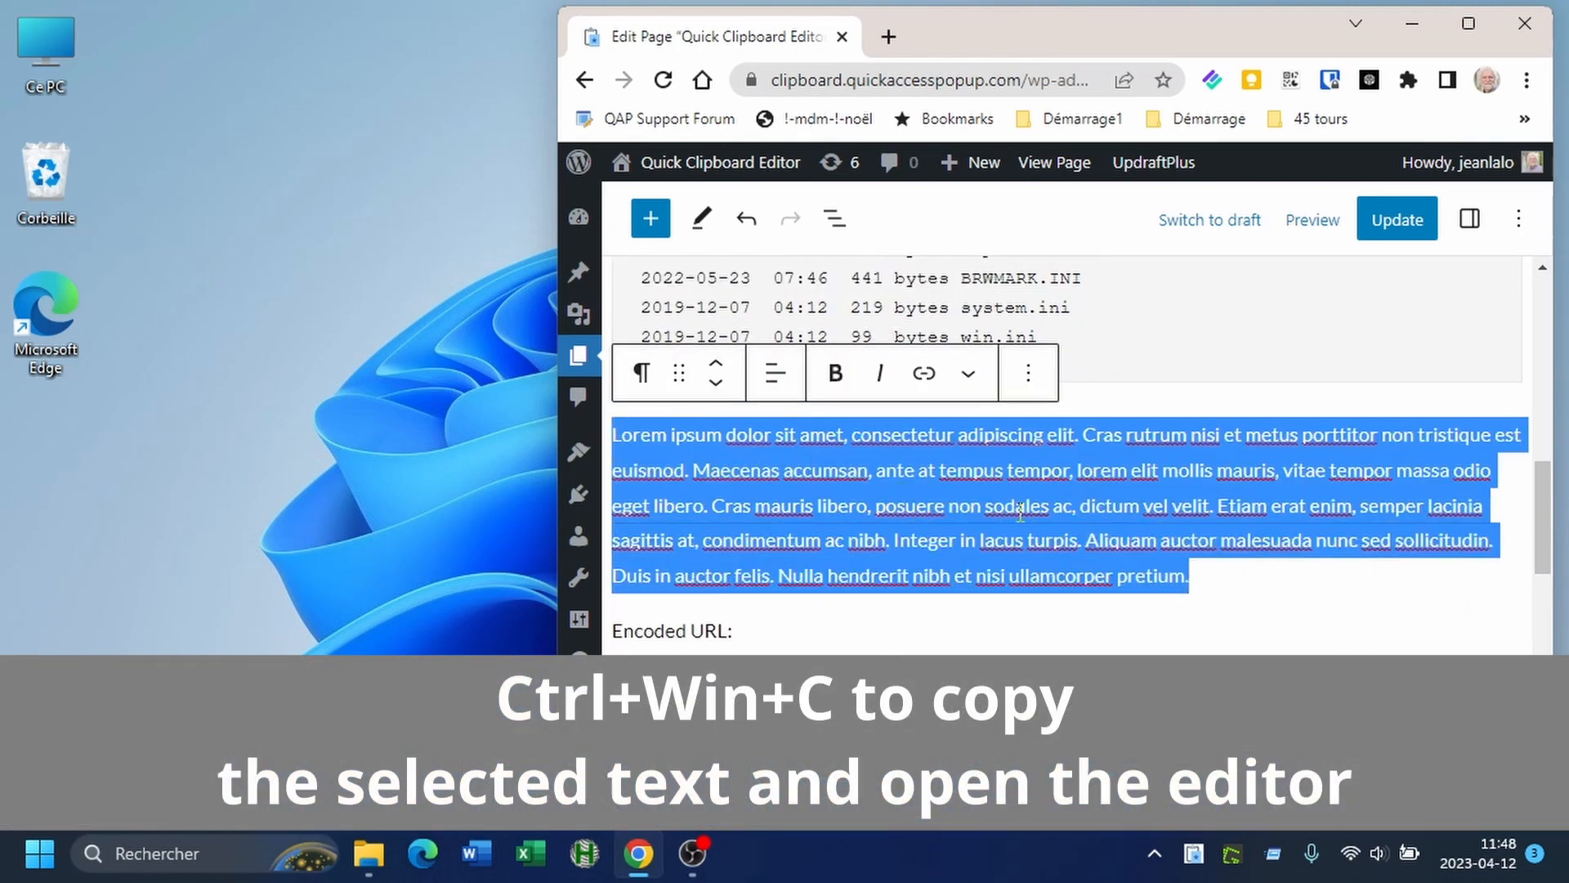
key(ctrl+super+c)
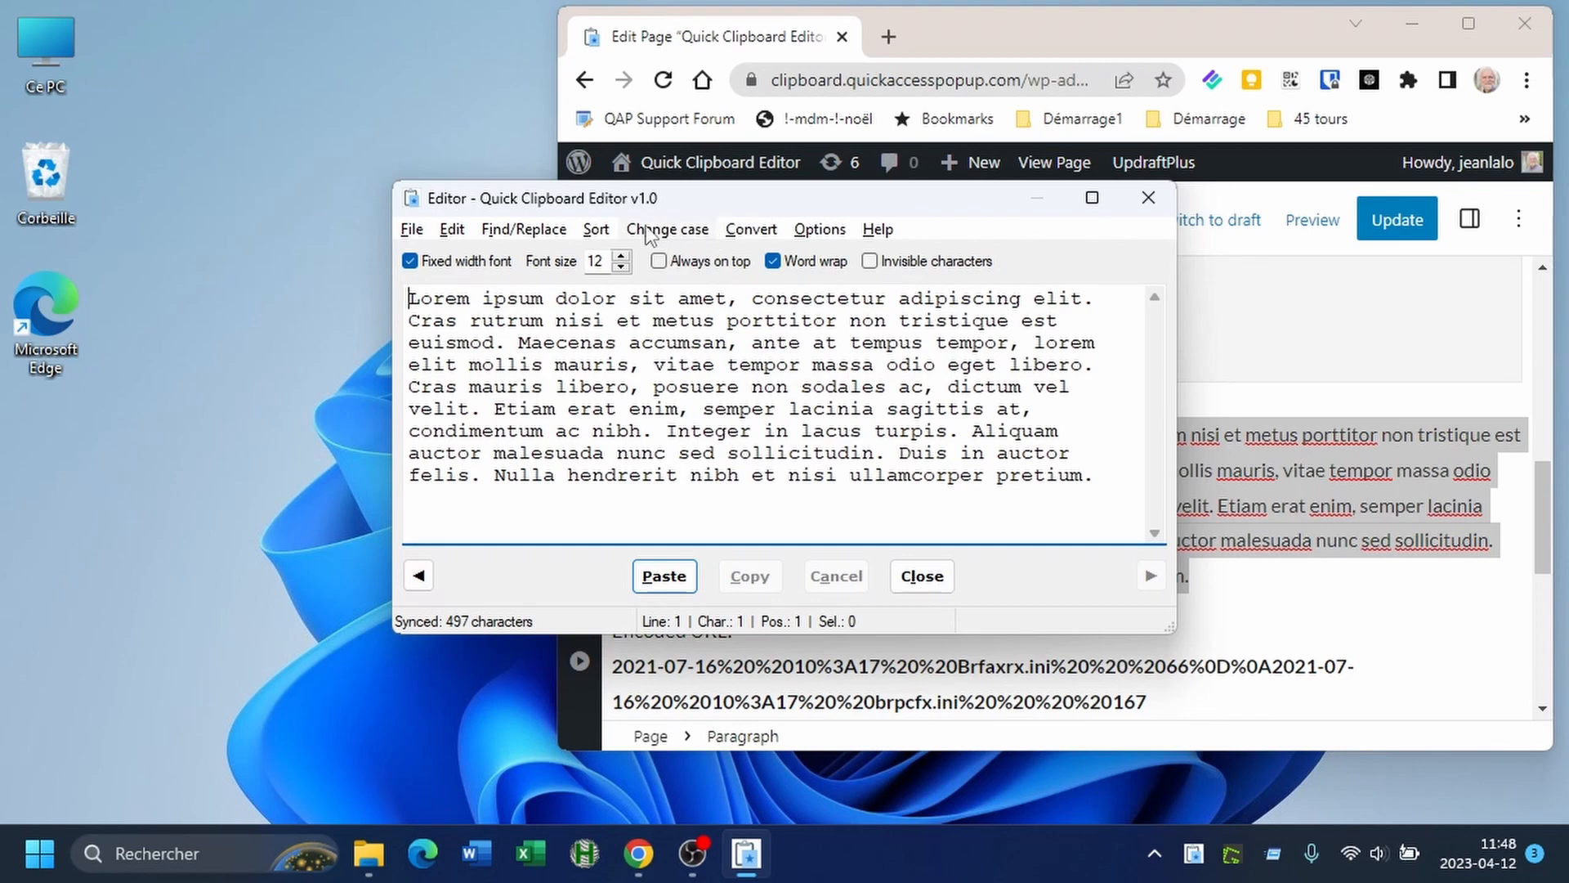
click(668, 230)
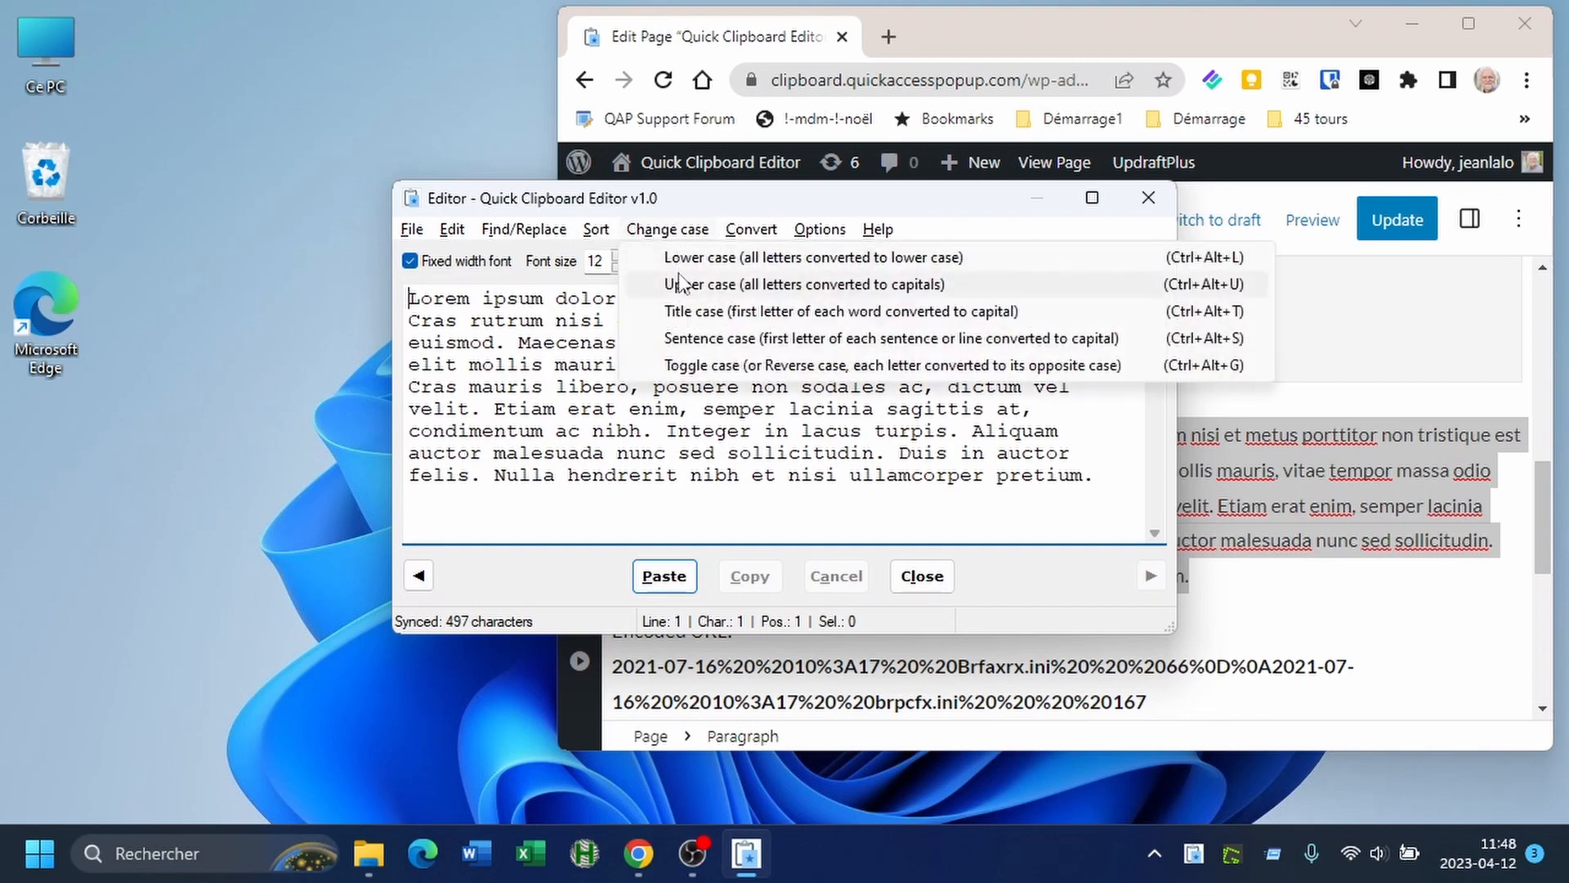
click(752, 286)
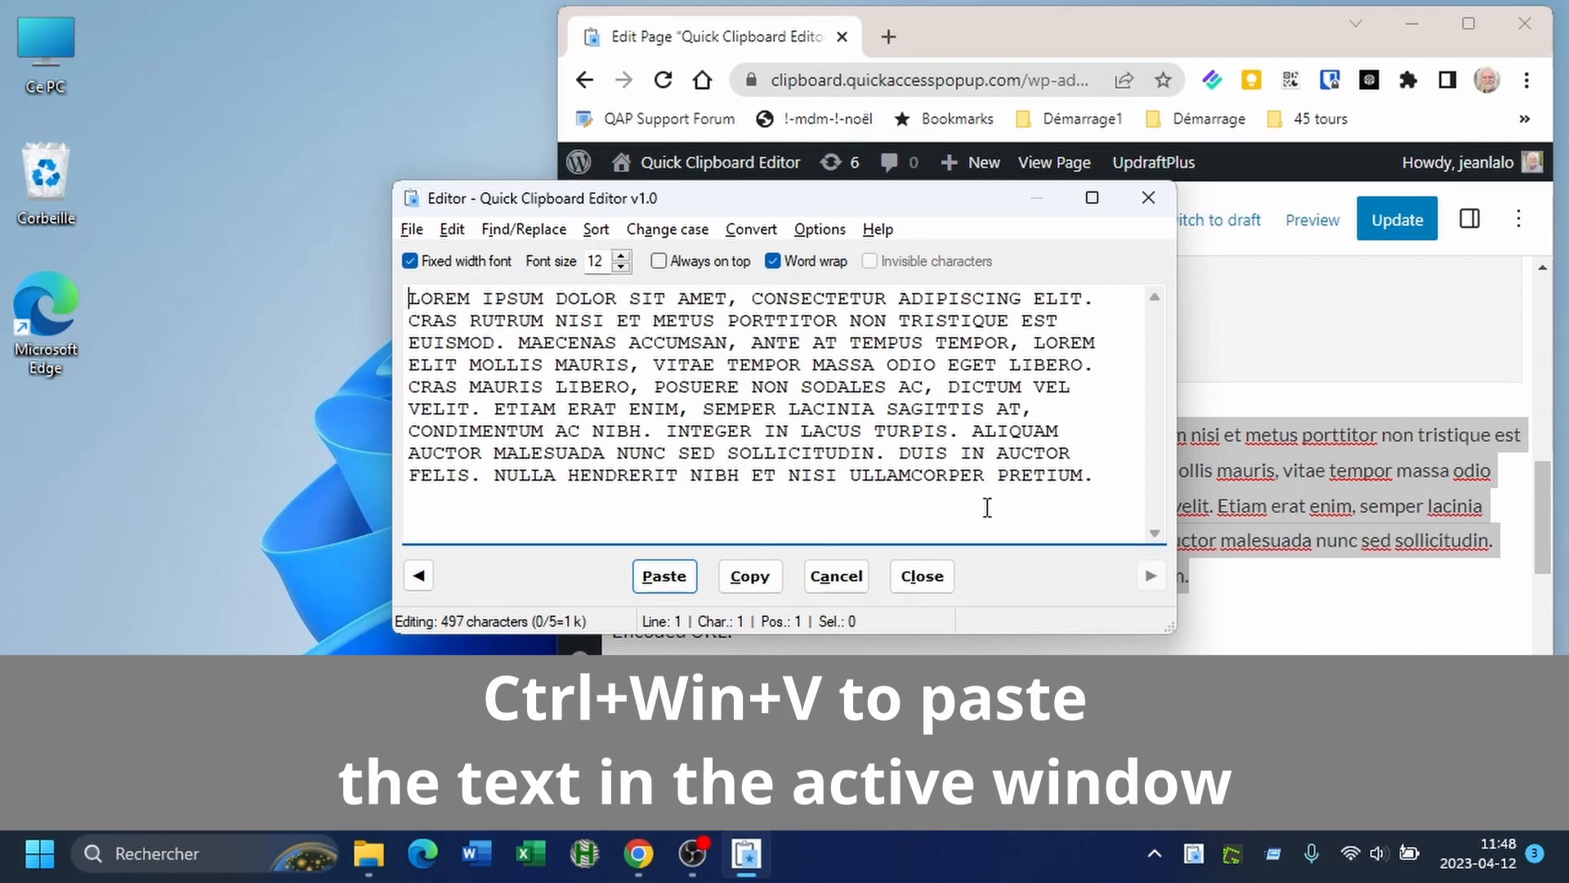
- Paste the upper-case text over the selected Lorem ipsum paragraph on the web page
key(ctrl+super+v)
scroll(1004, 493, up, 2)
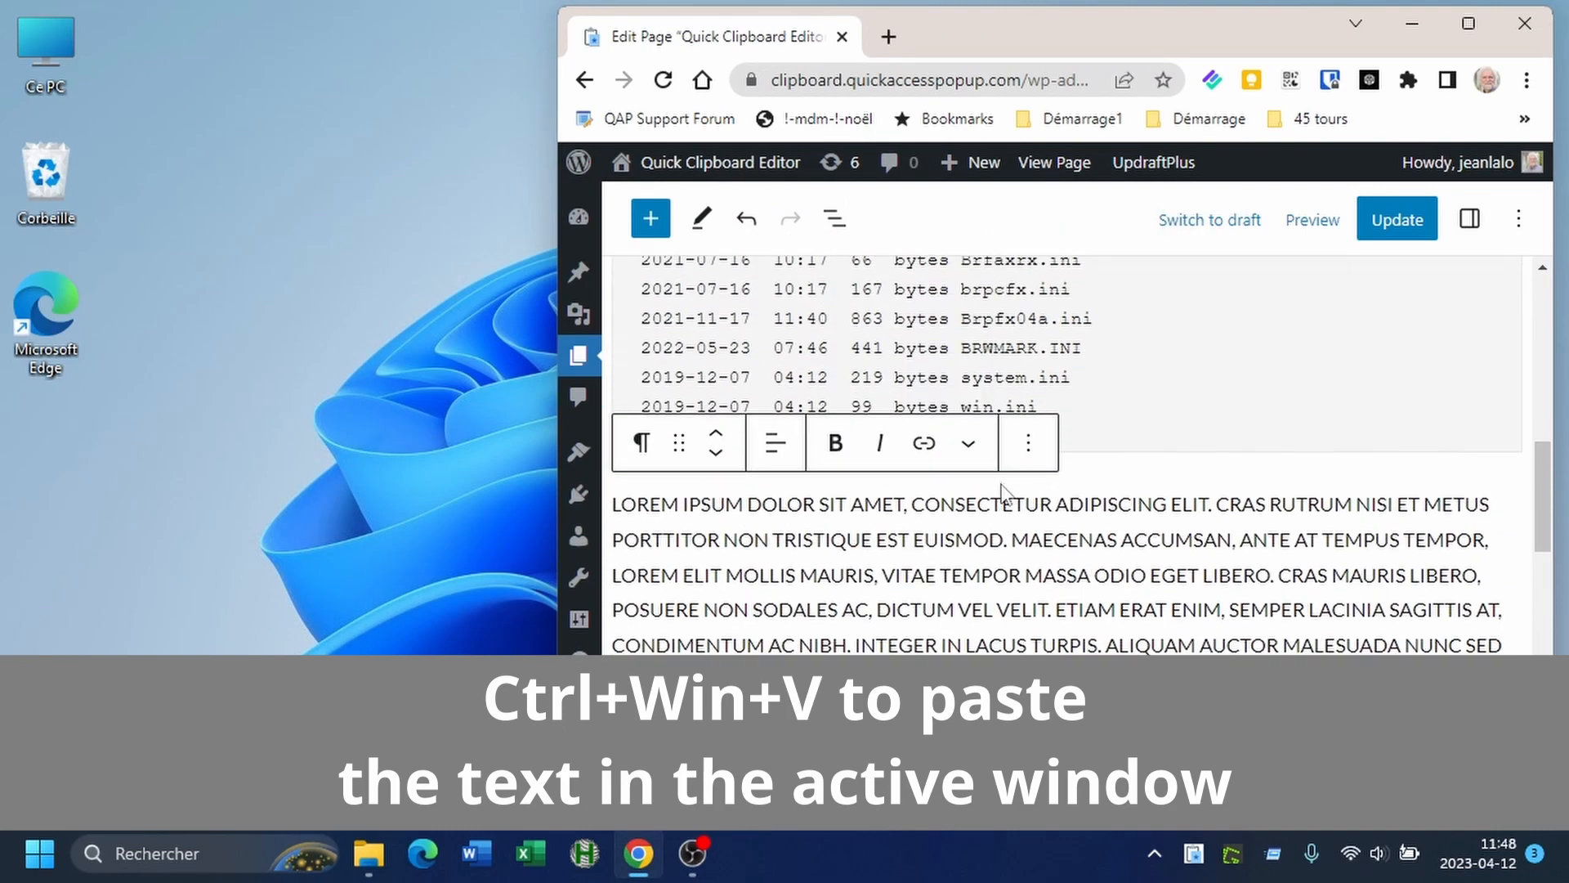
scroll(1004, 493, down, 1)
- Reopen the clipboard editor and try a Substring setup from the beginning of "some text" with the To end of this option, without applying it
double_click(638, 383)
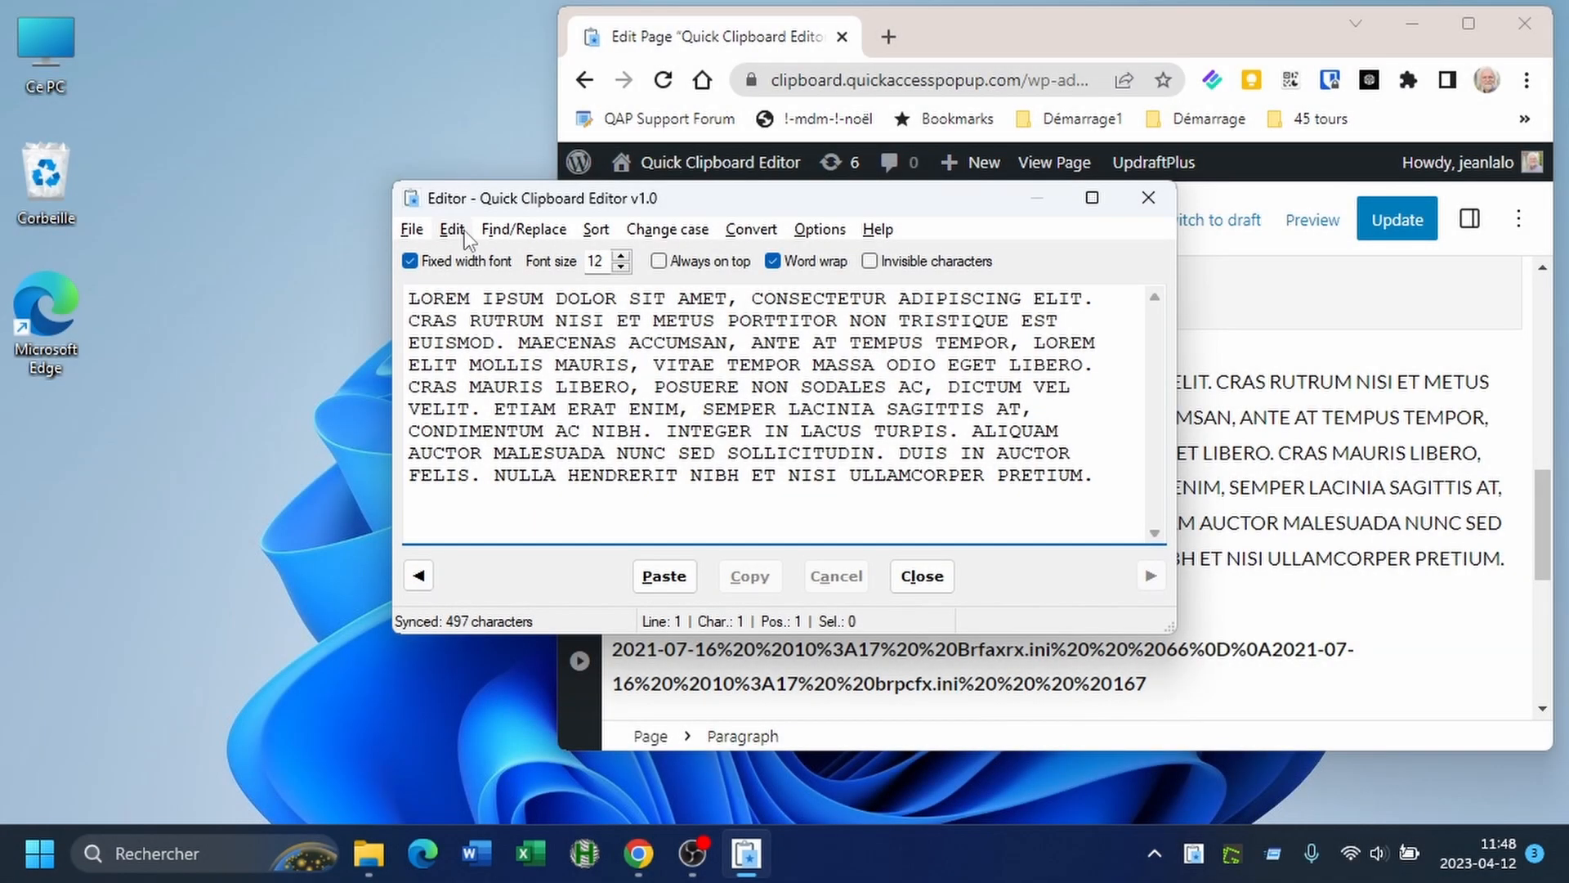
click(453, 231)
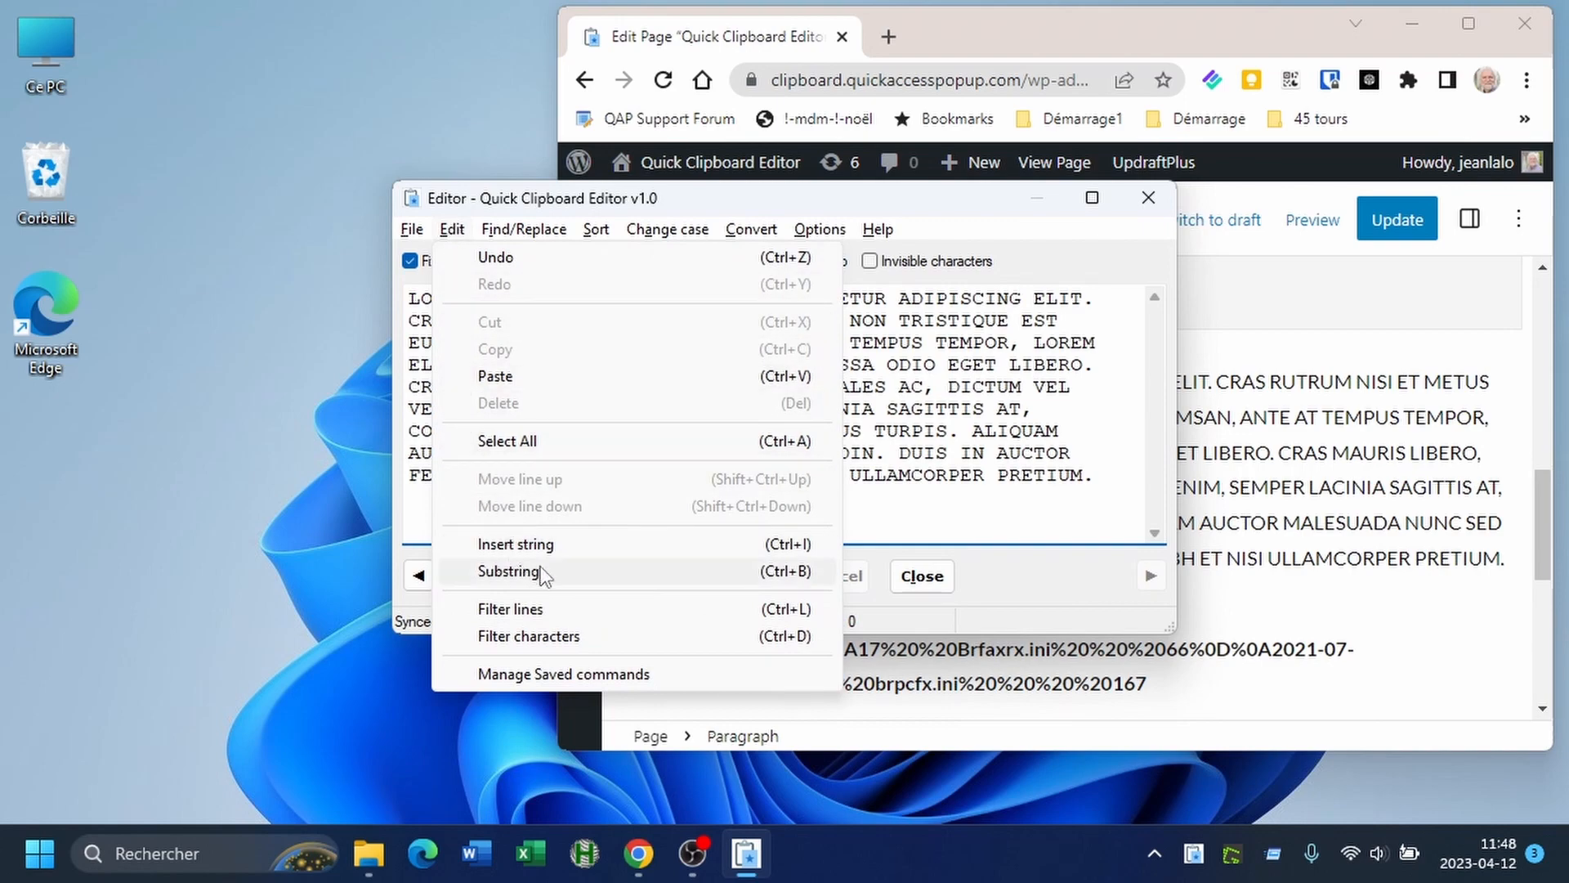
click(508, 571)
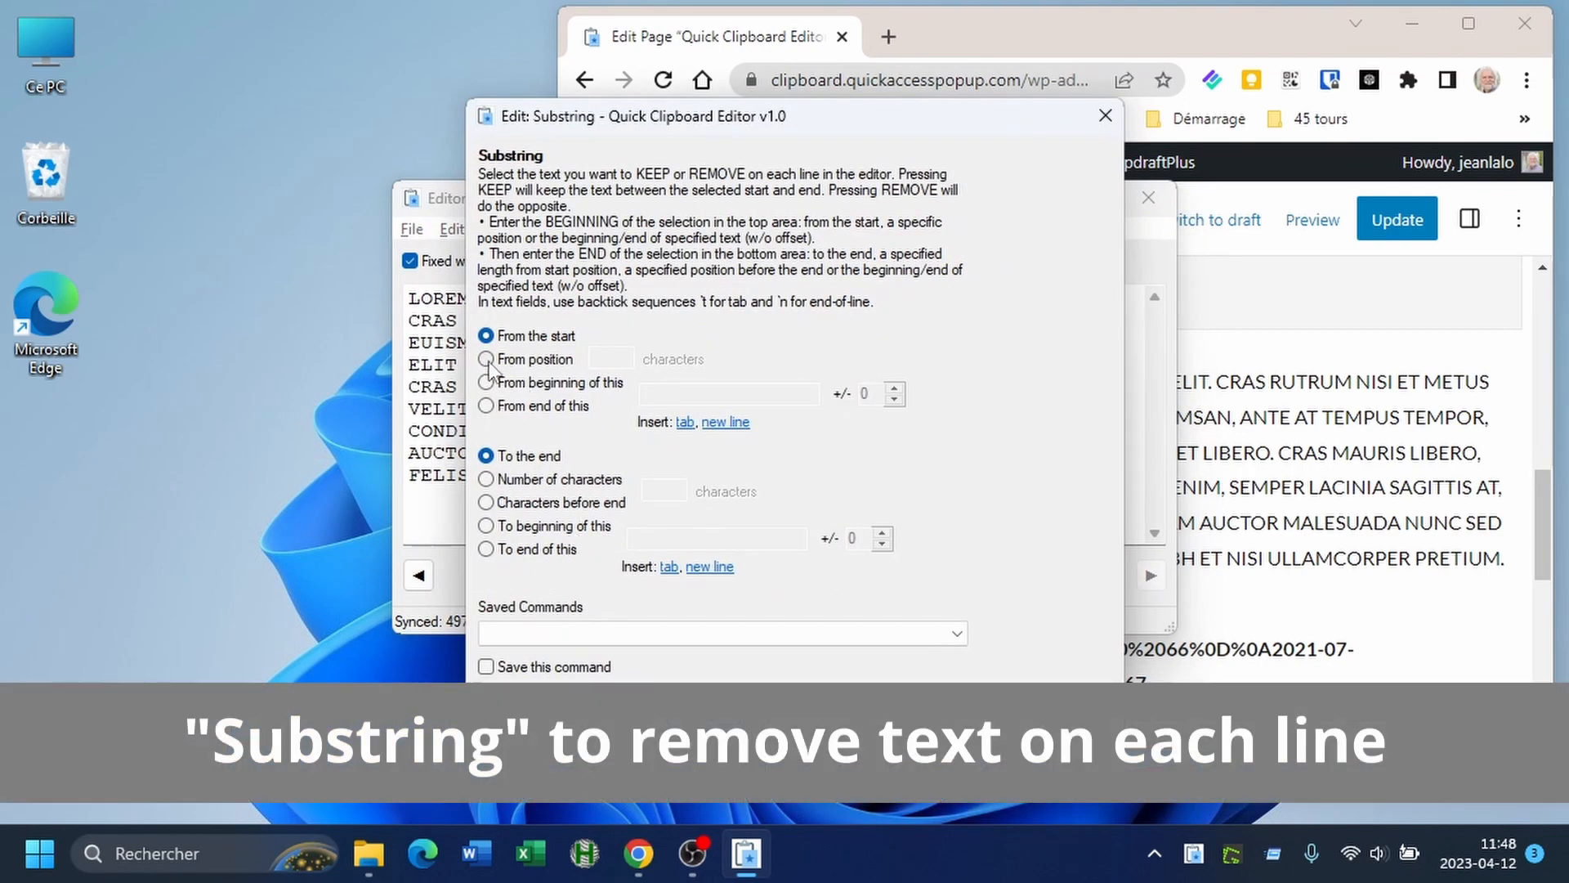
click(487, 360)
click(490, 382)
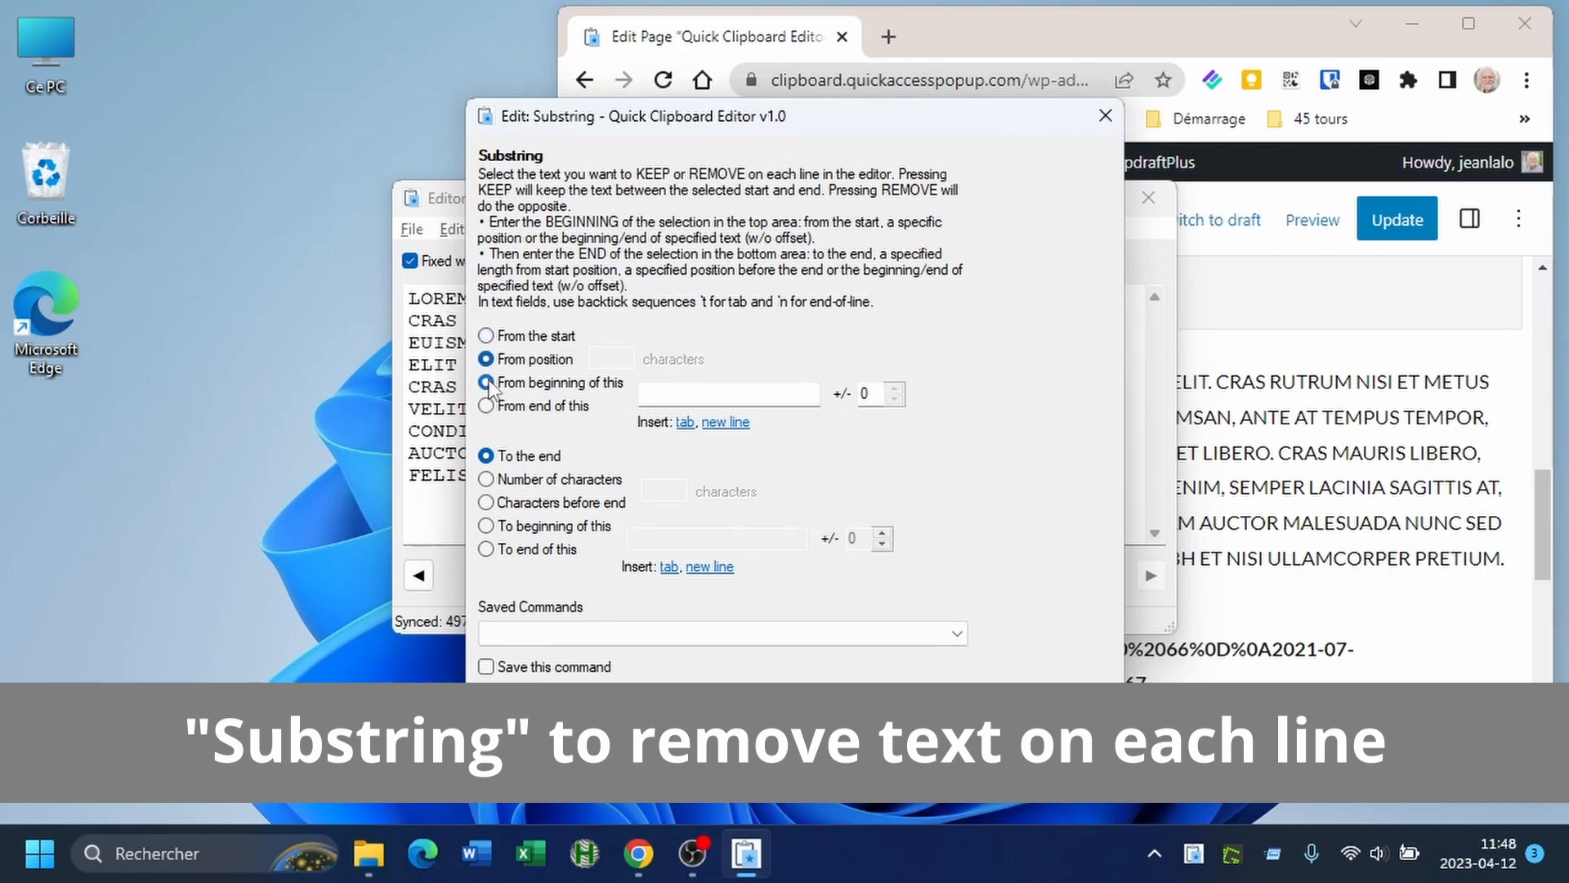
click(663, 392)
text(s)
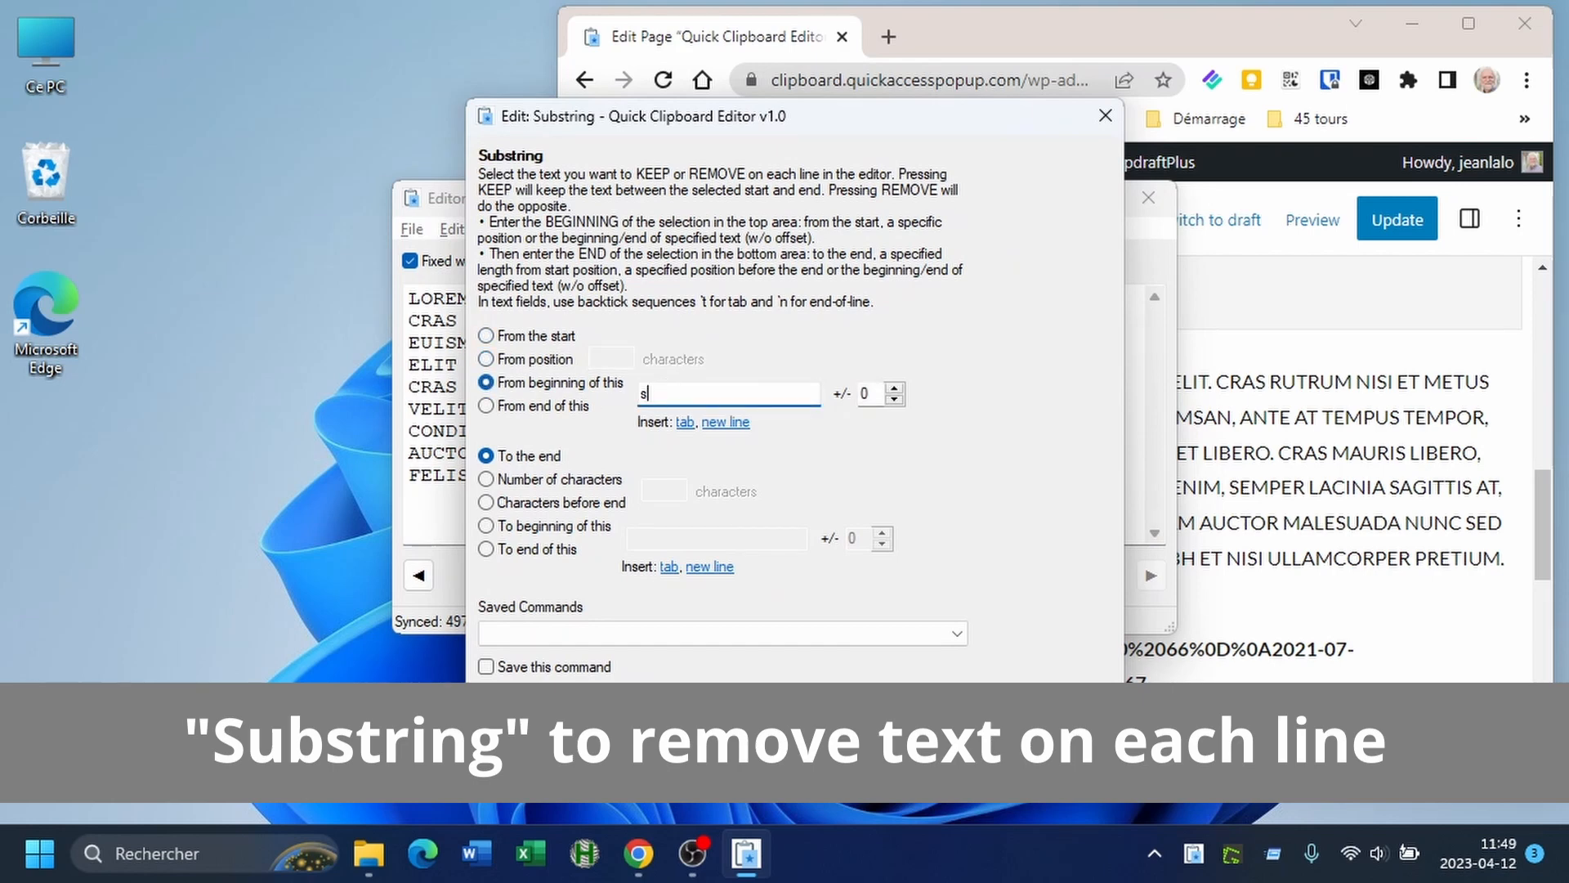
text(ome text)
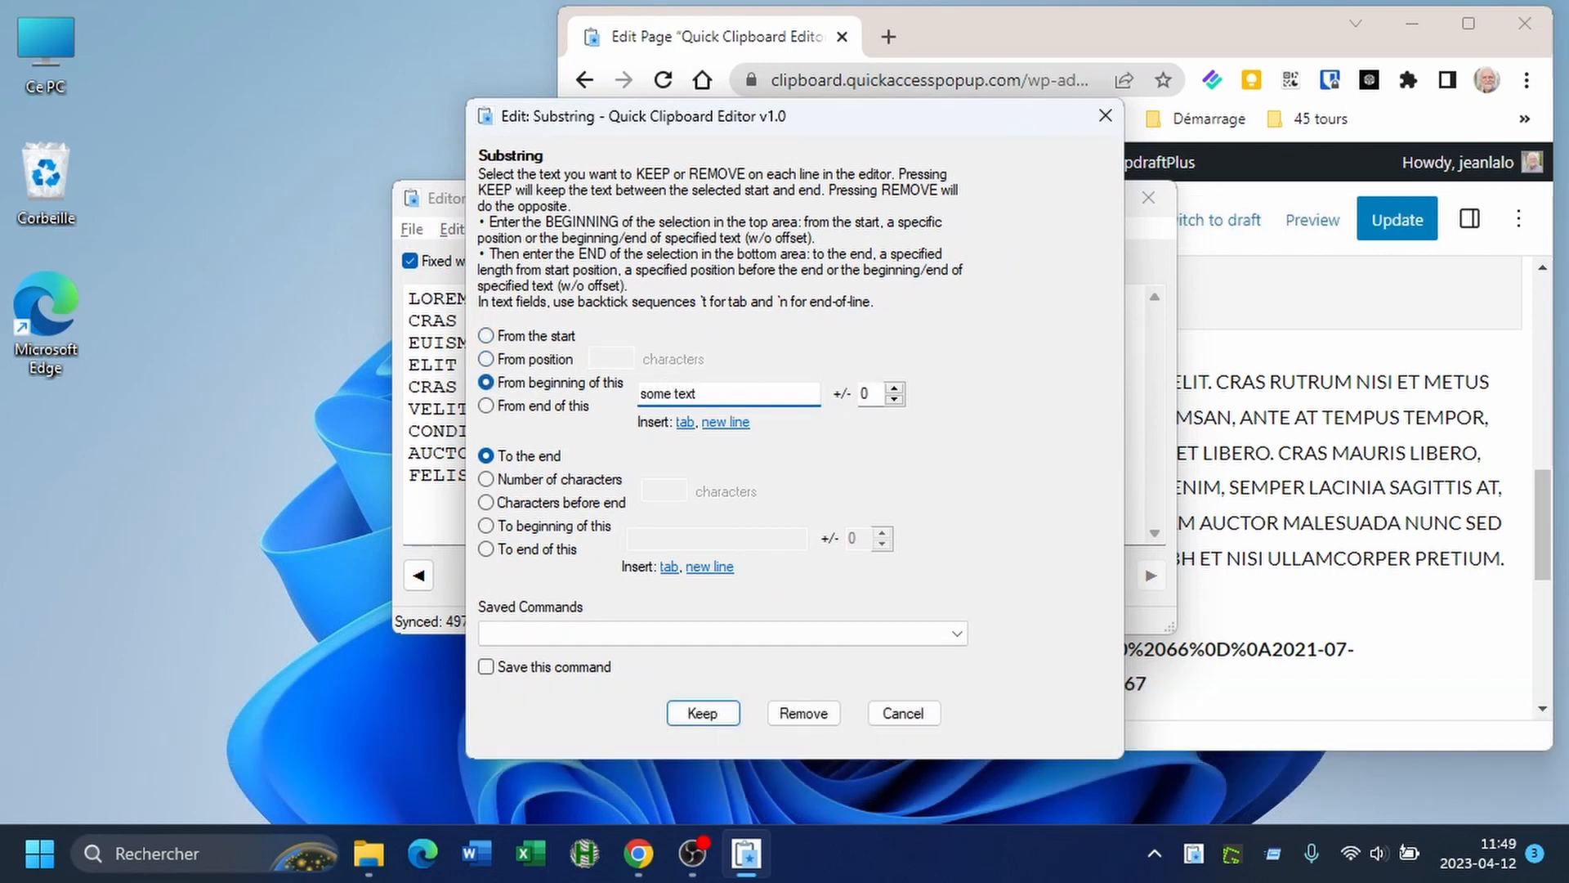
click(491, 550)
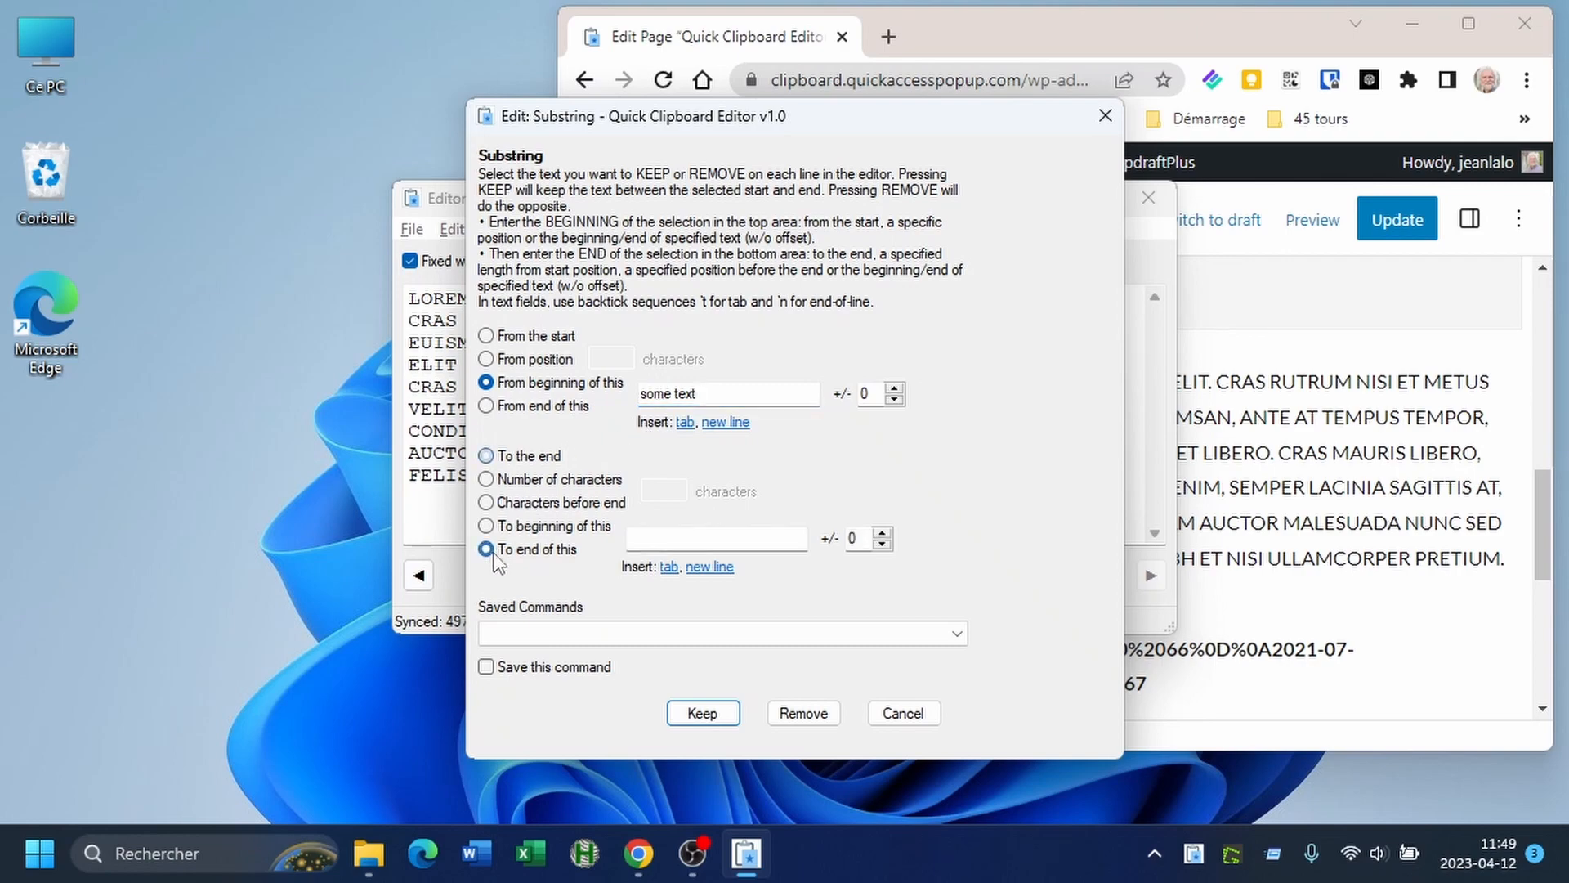
click(903, 714)
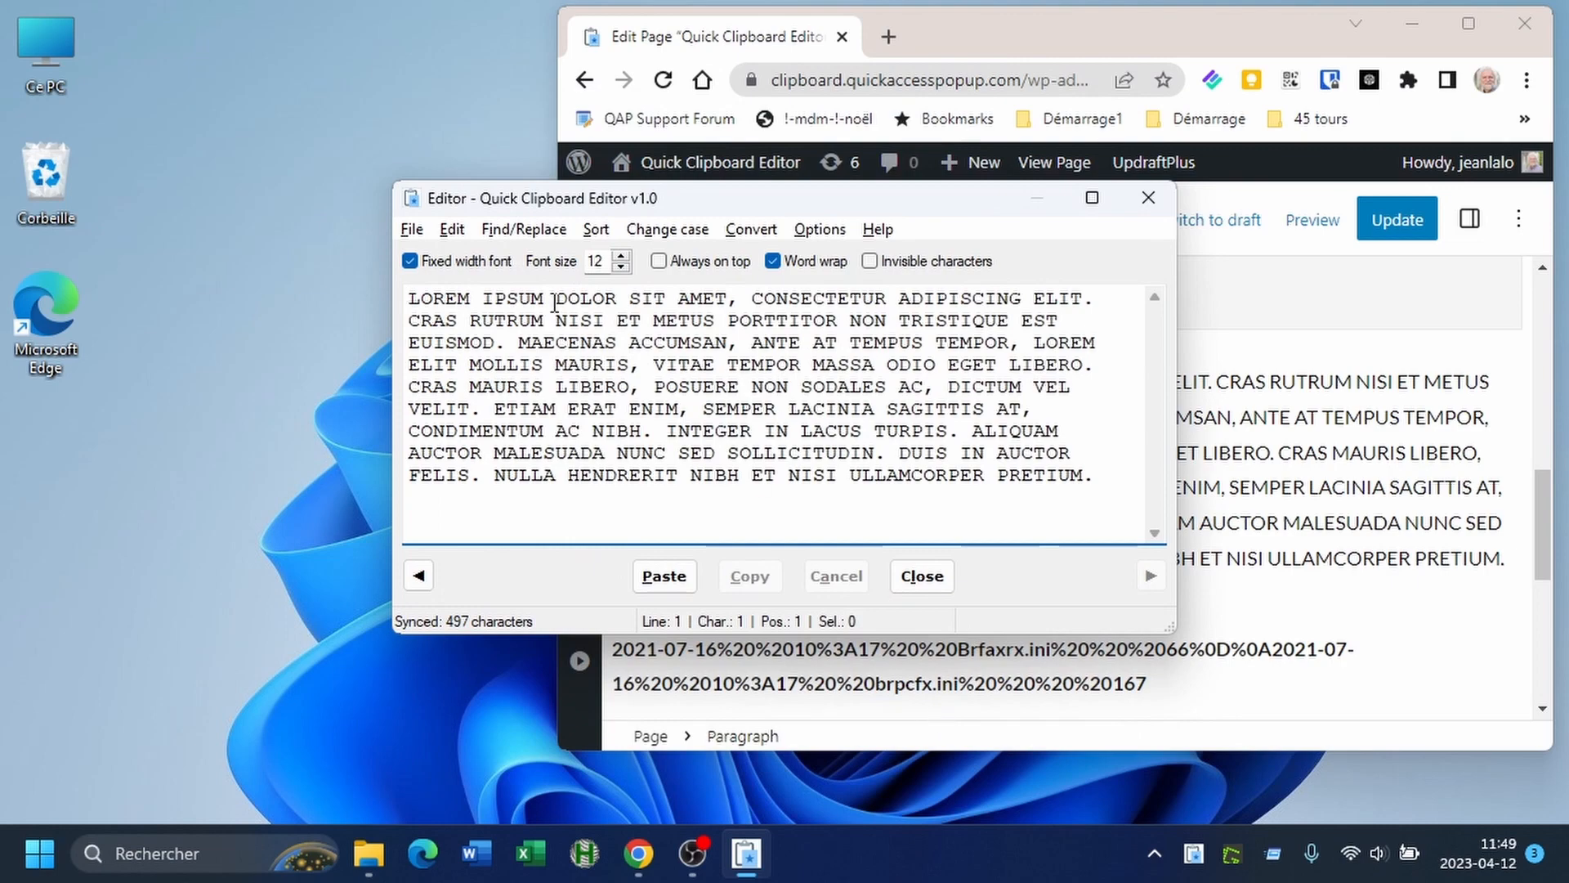
- Try a Filter lines setup that deletes lines containing any of the criteria "some" and "text"
click(454, 229)
click(511, 607)
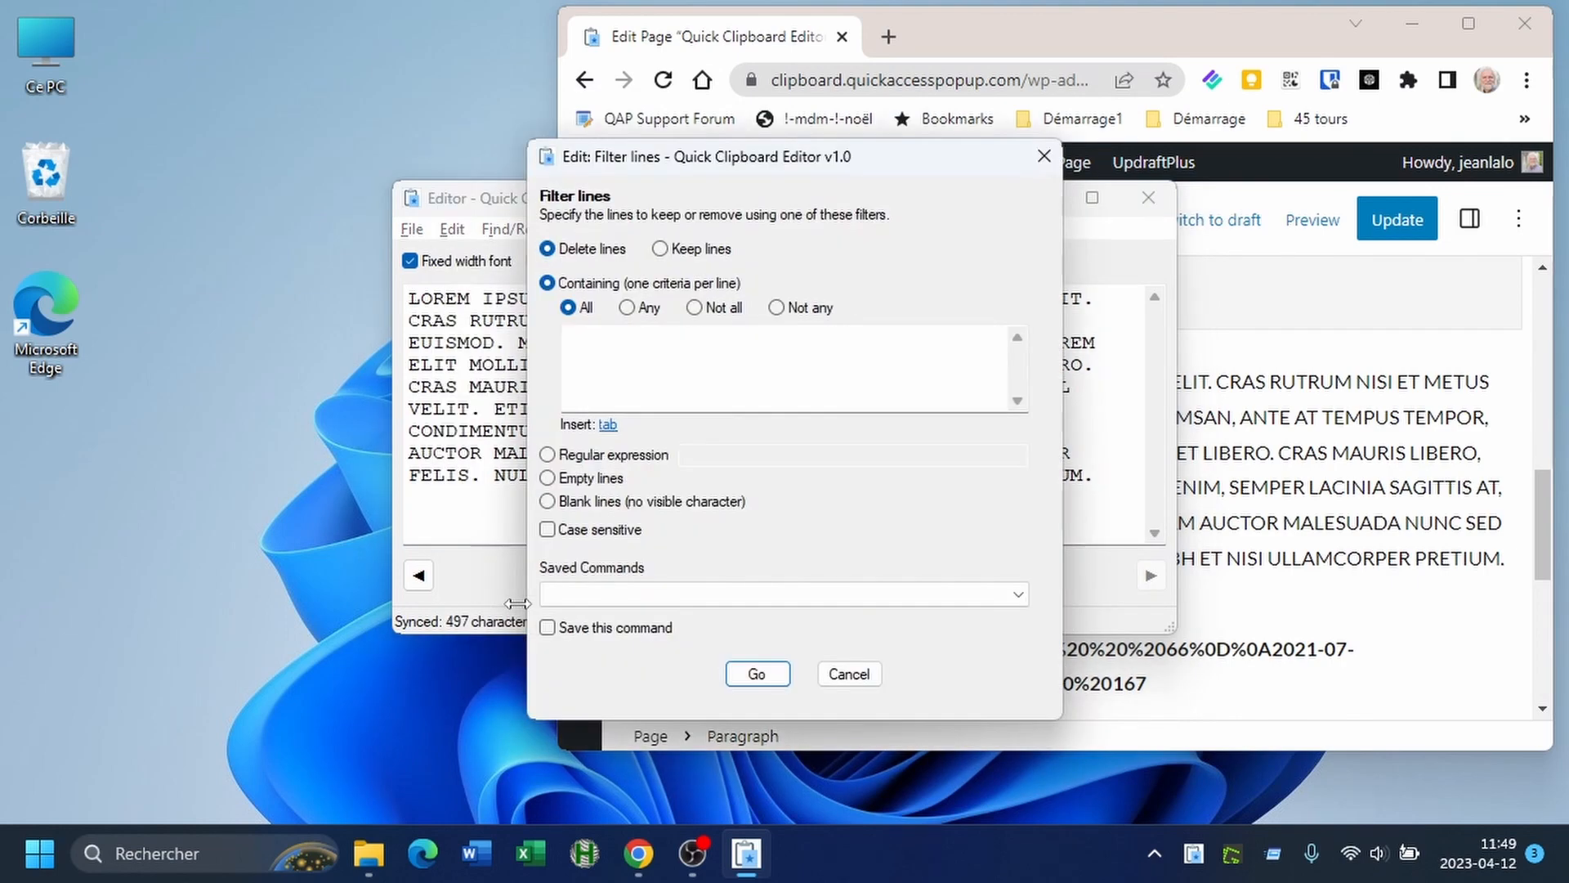
click(592, 349)
text(some)
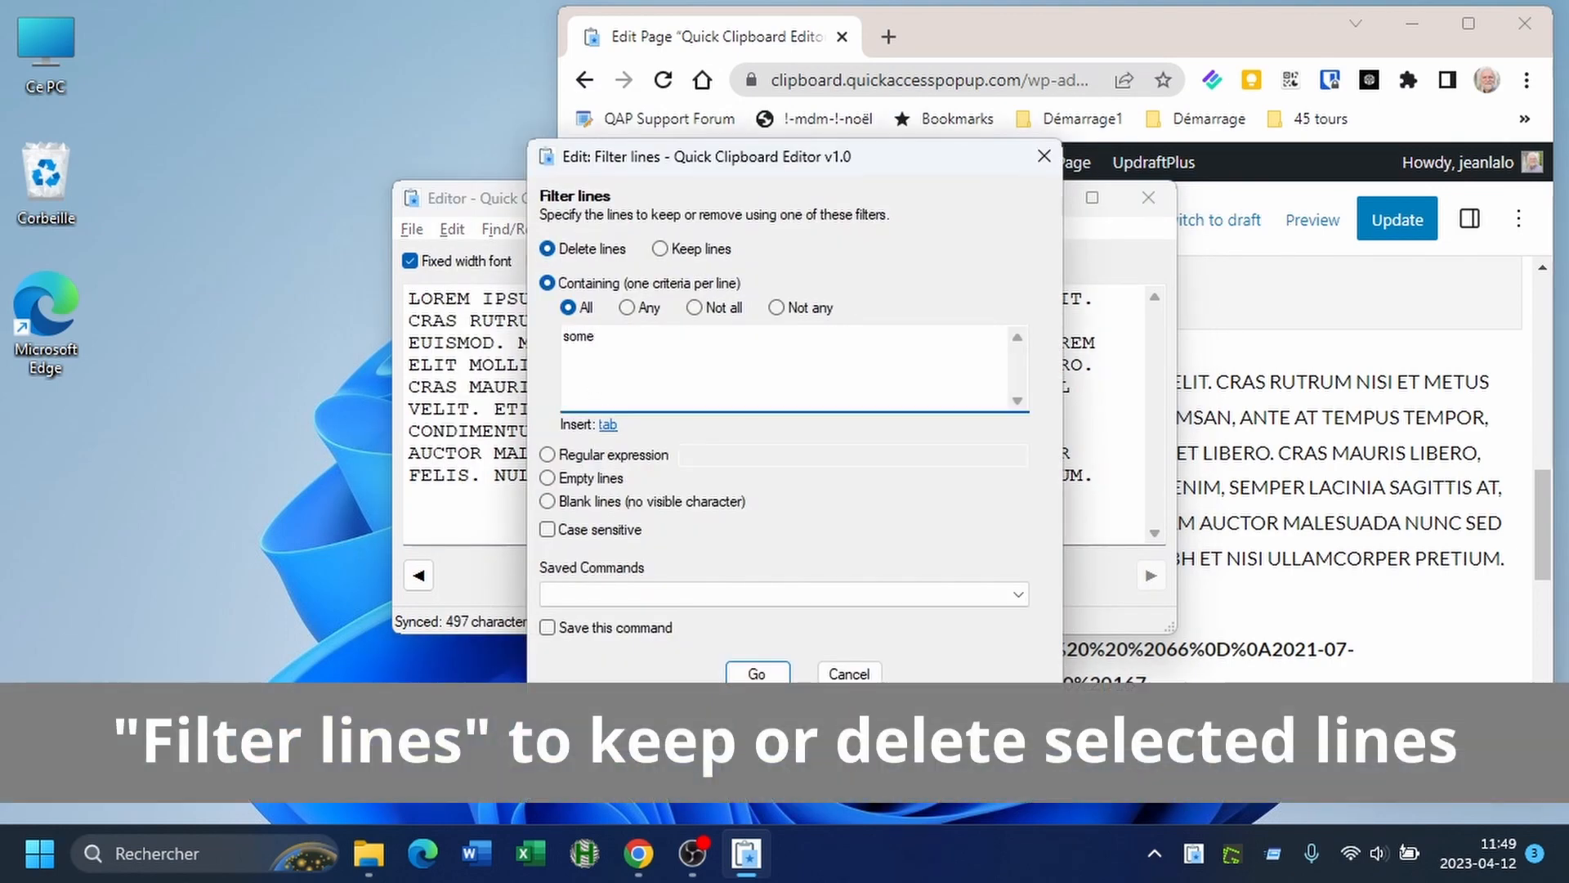
key(Return)
text(text)
click(628, 308)
- Switch the line filter to the Regular expression criterion and cancel the filter without applying it
click(548, 455)
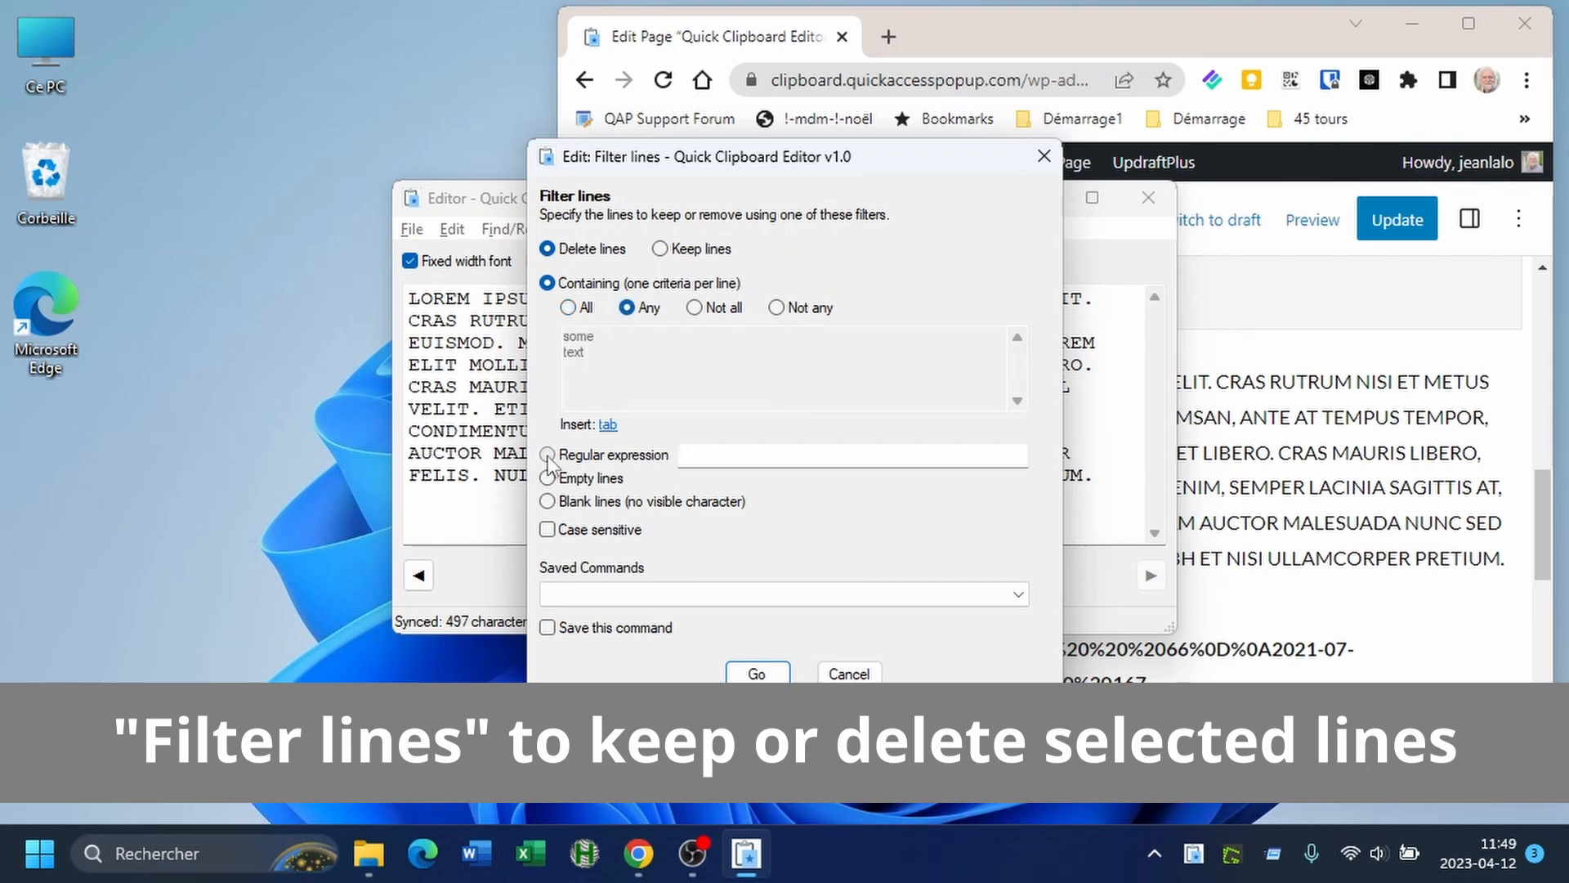
click(694, 455)
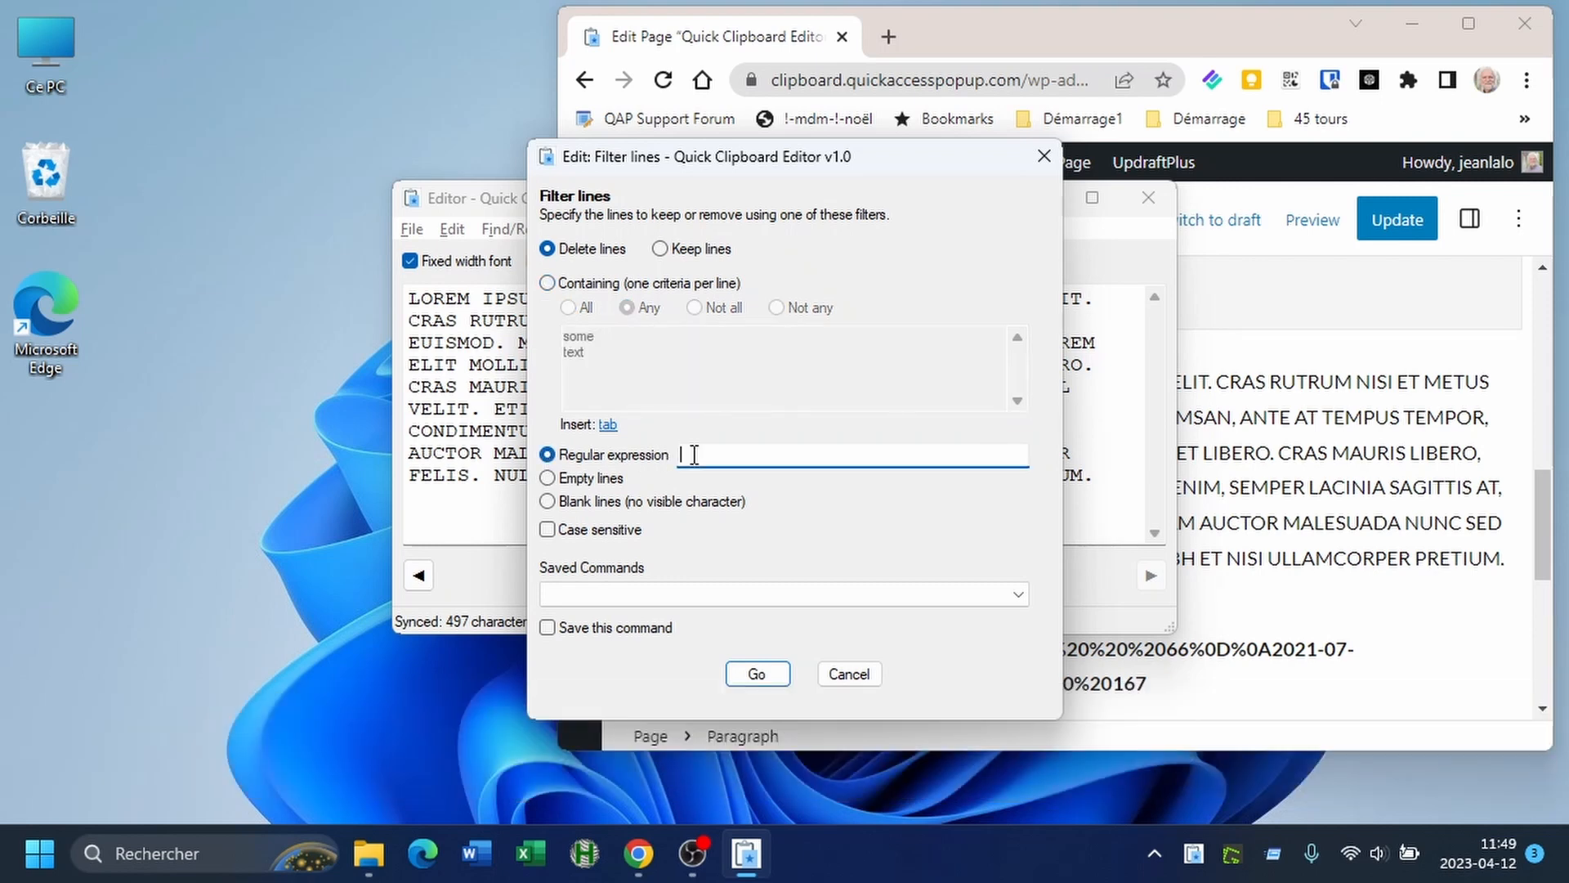
click(851, 675)
click(452, 229)
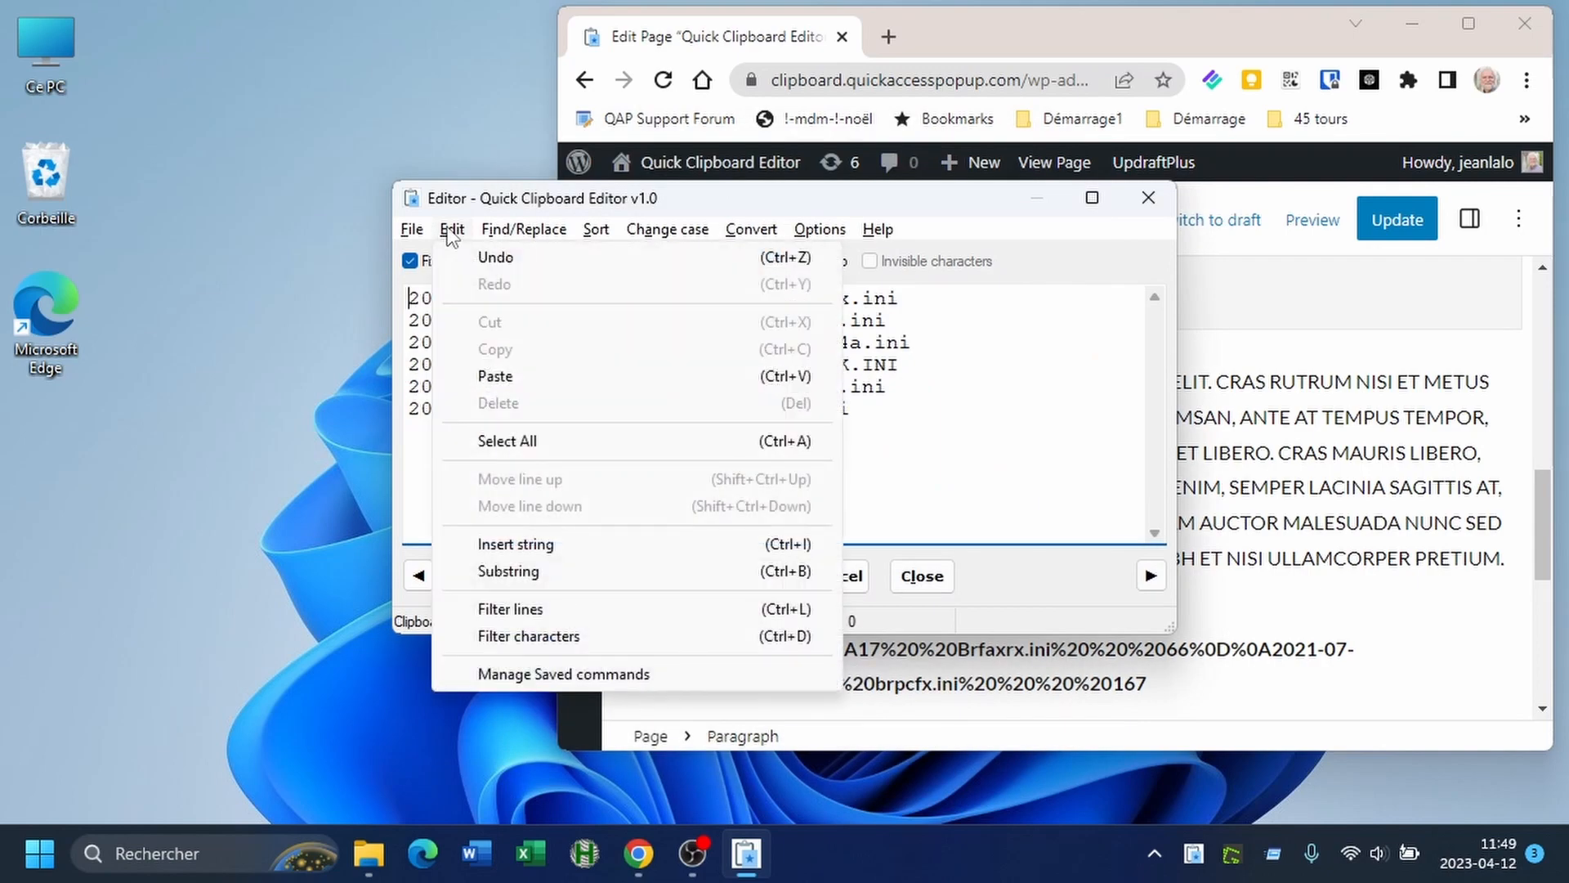
click(601, 637)
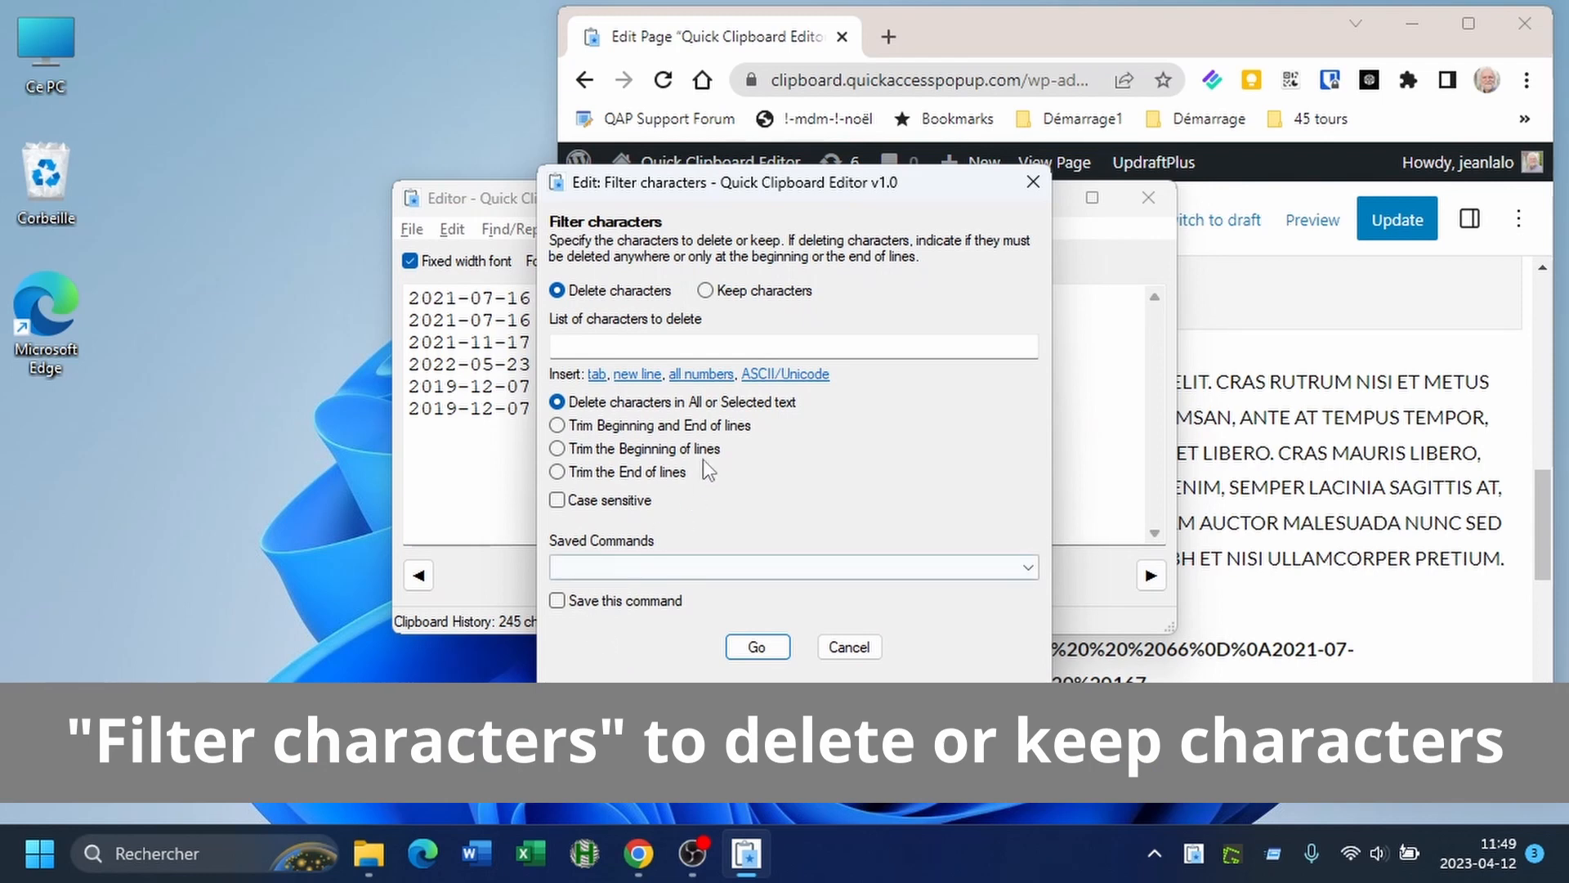
click(701, 375)
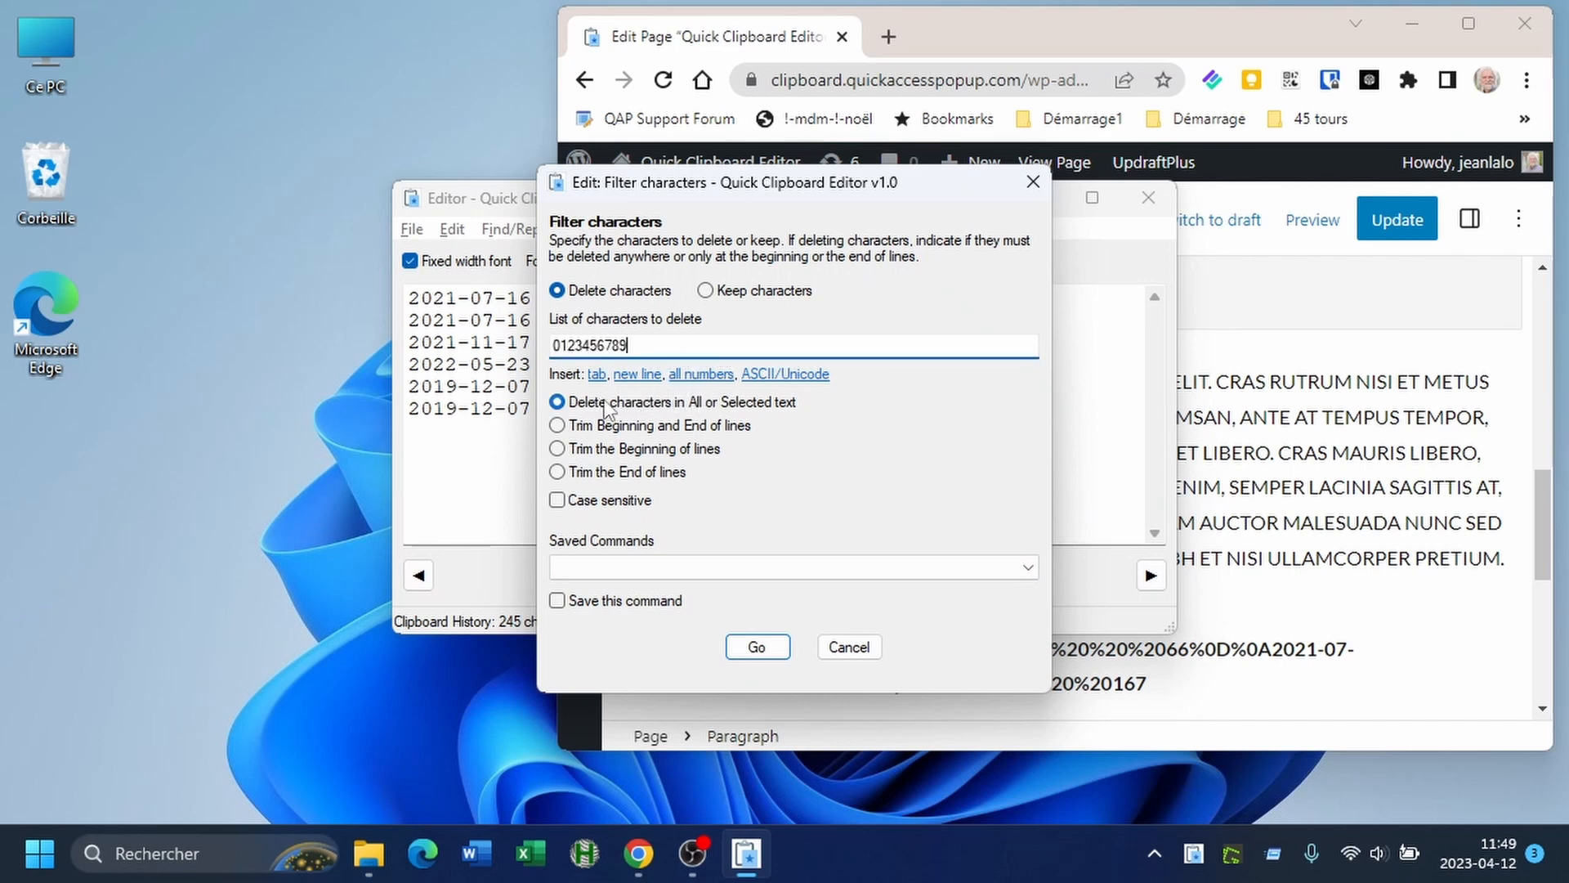
click(756, 646)
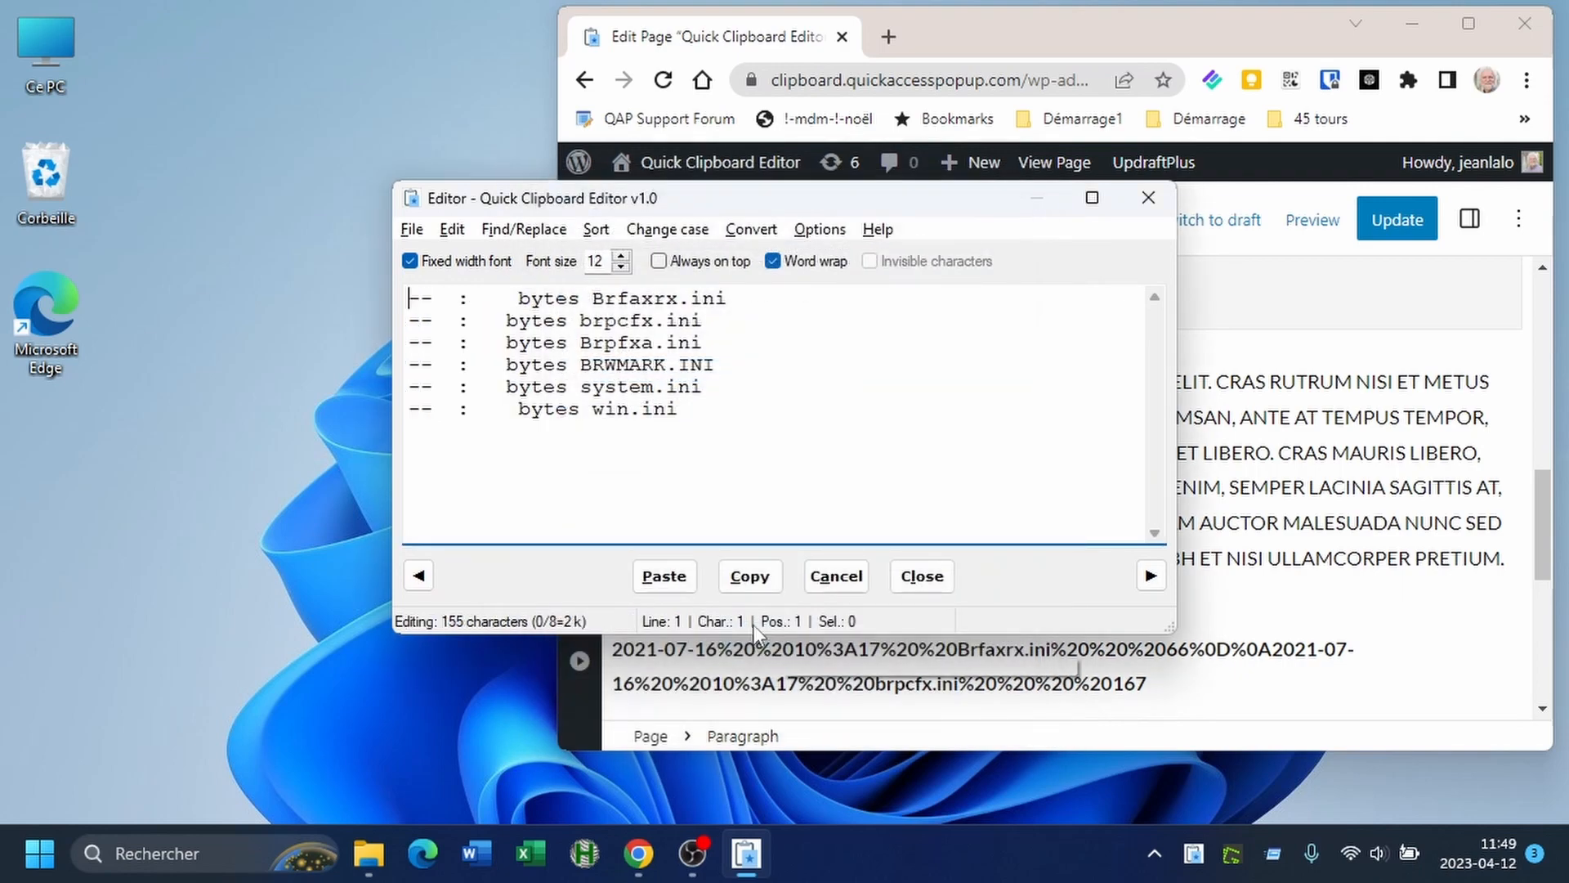
click(452, 229)
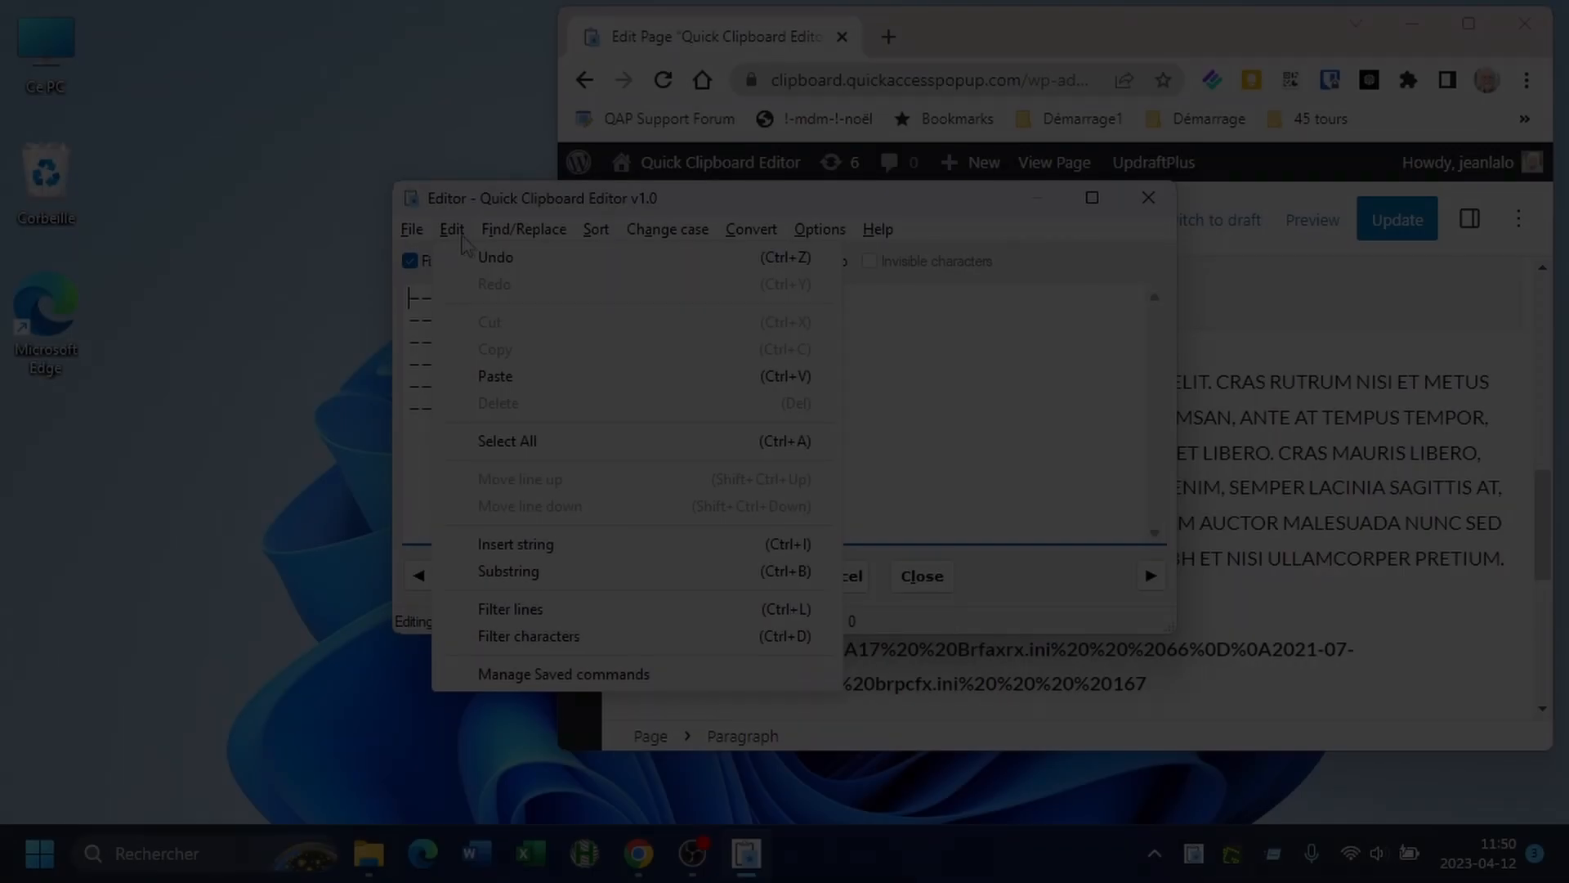
click(462, 258)
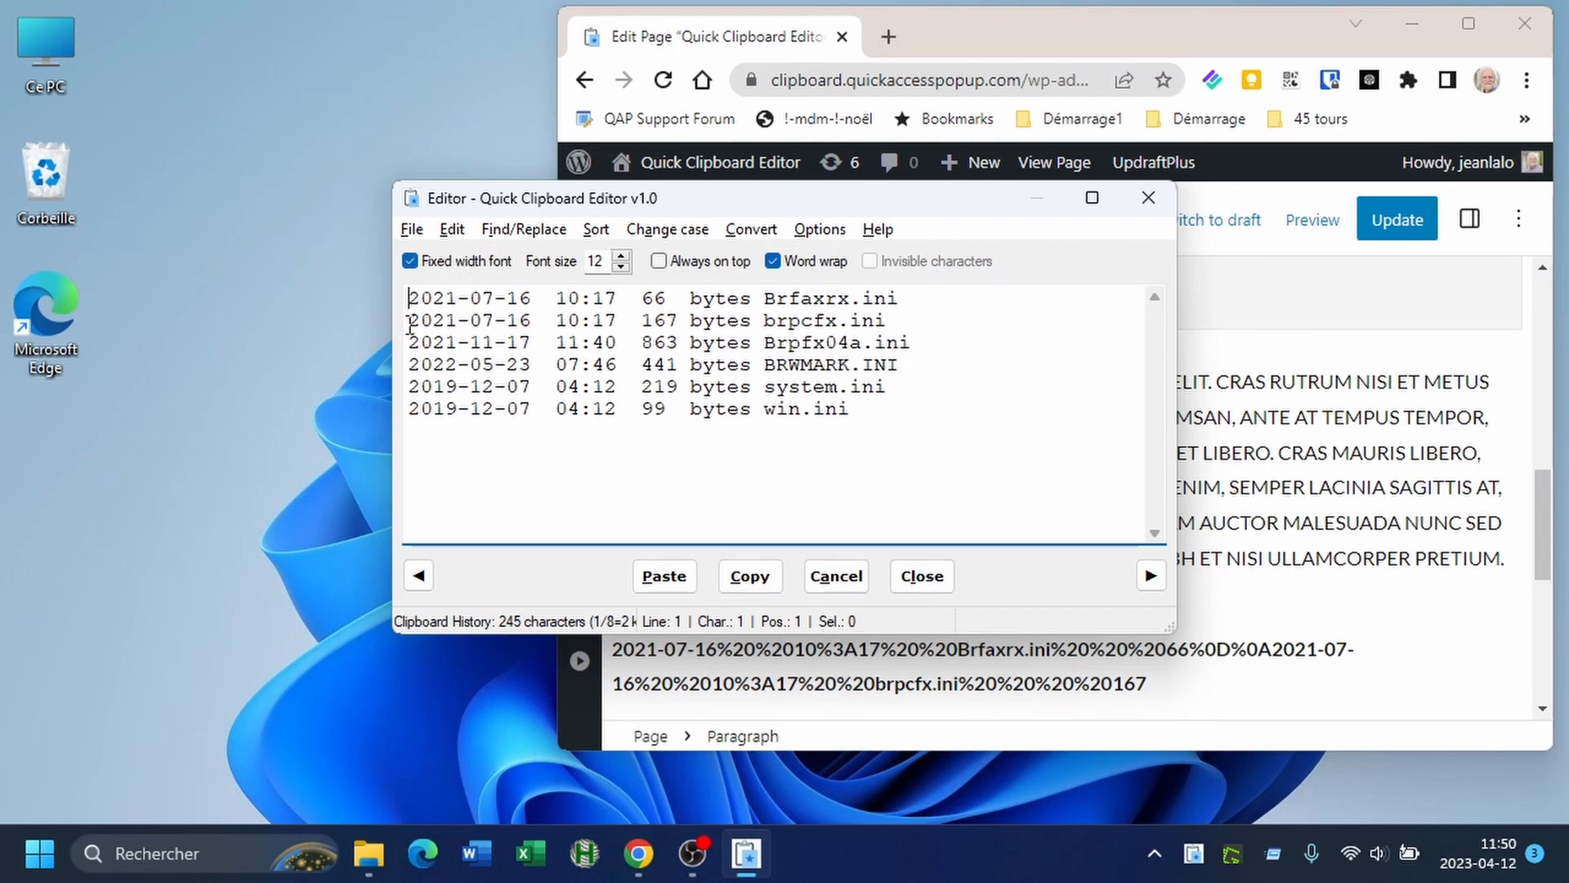
- Try deleting the hyphens from only the second to fourth lines of the listing with Filter characters, and undo the deletion
drag(407, 319, 391, 384)
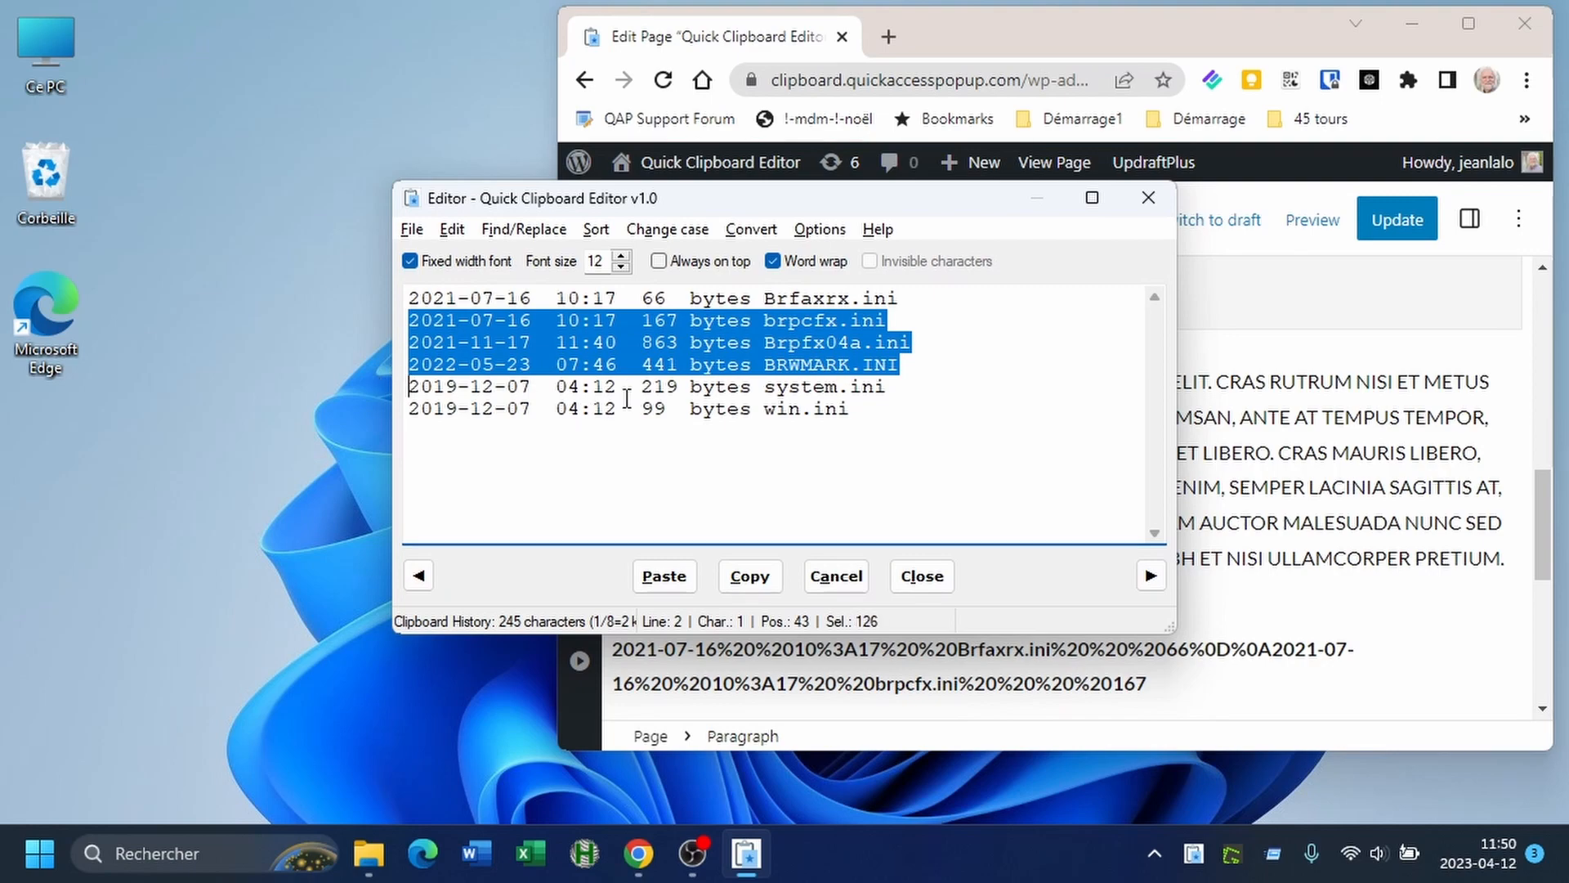
click(457, 231)
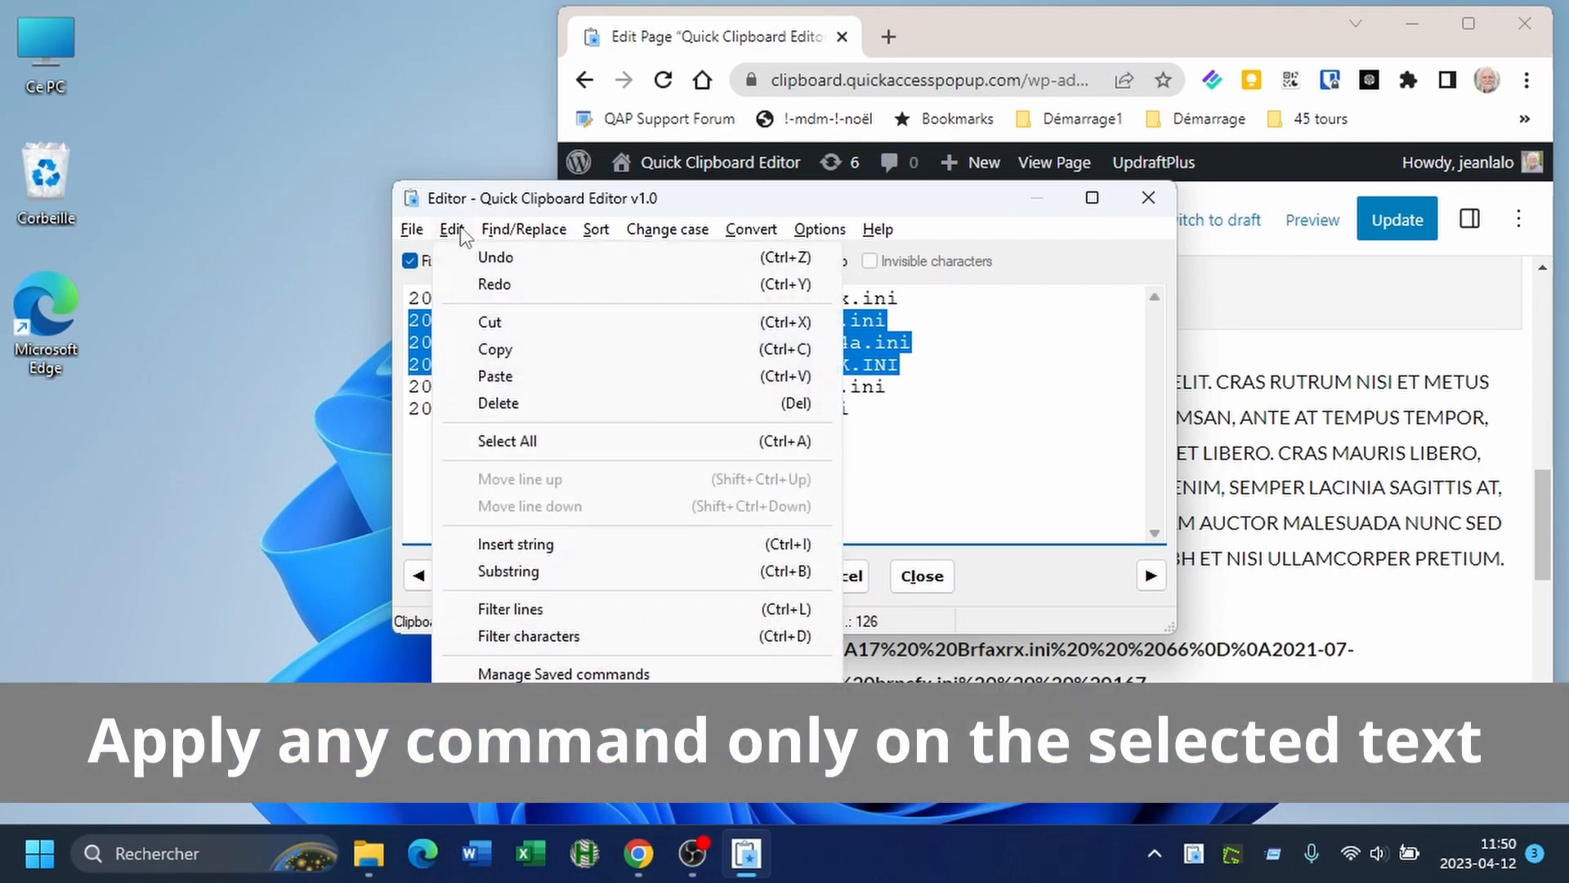
click(528, 636)
drag(658, 349, 479, 345)
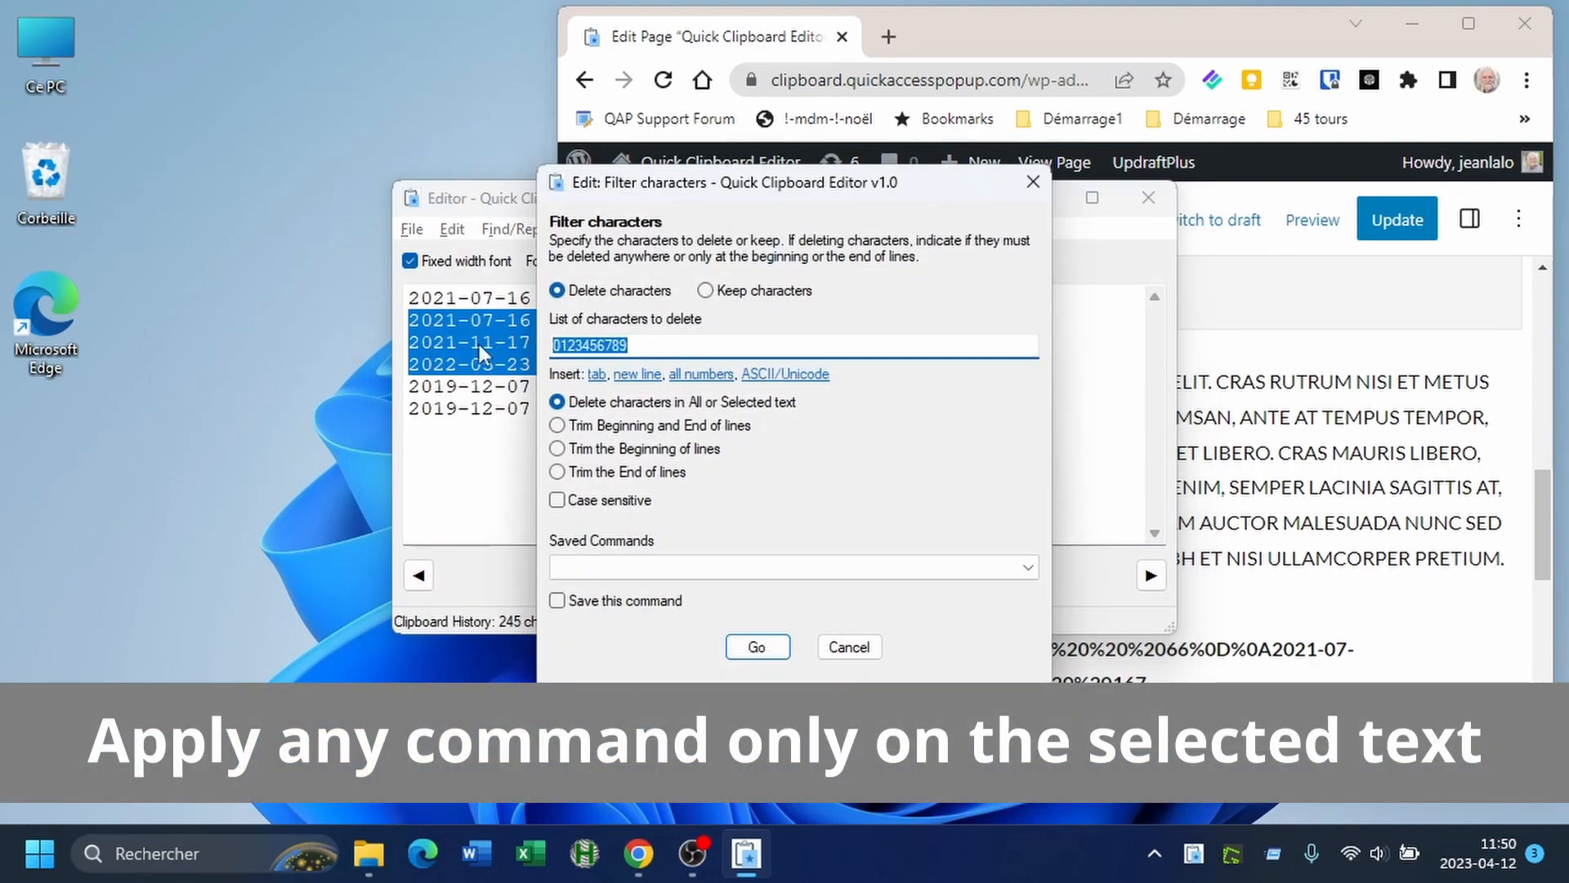
text(-)
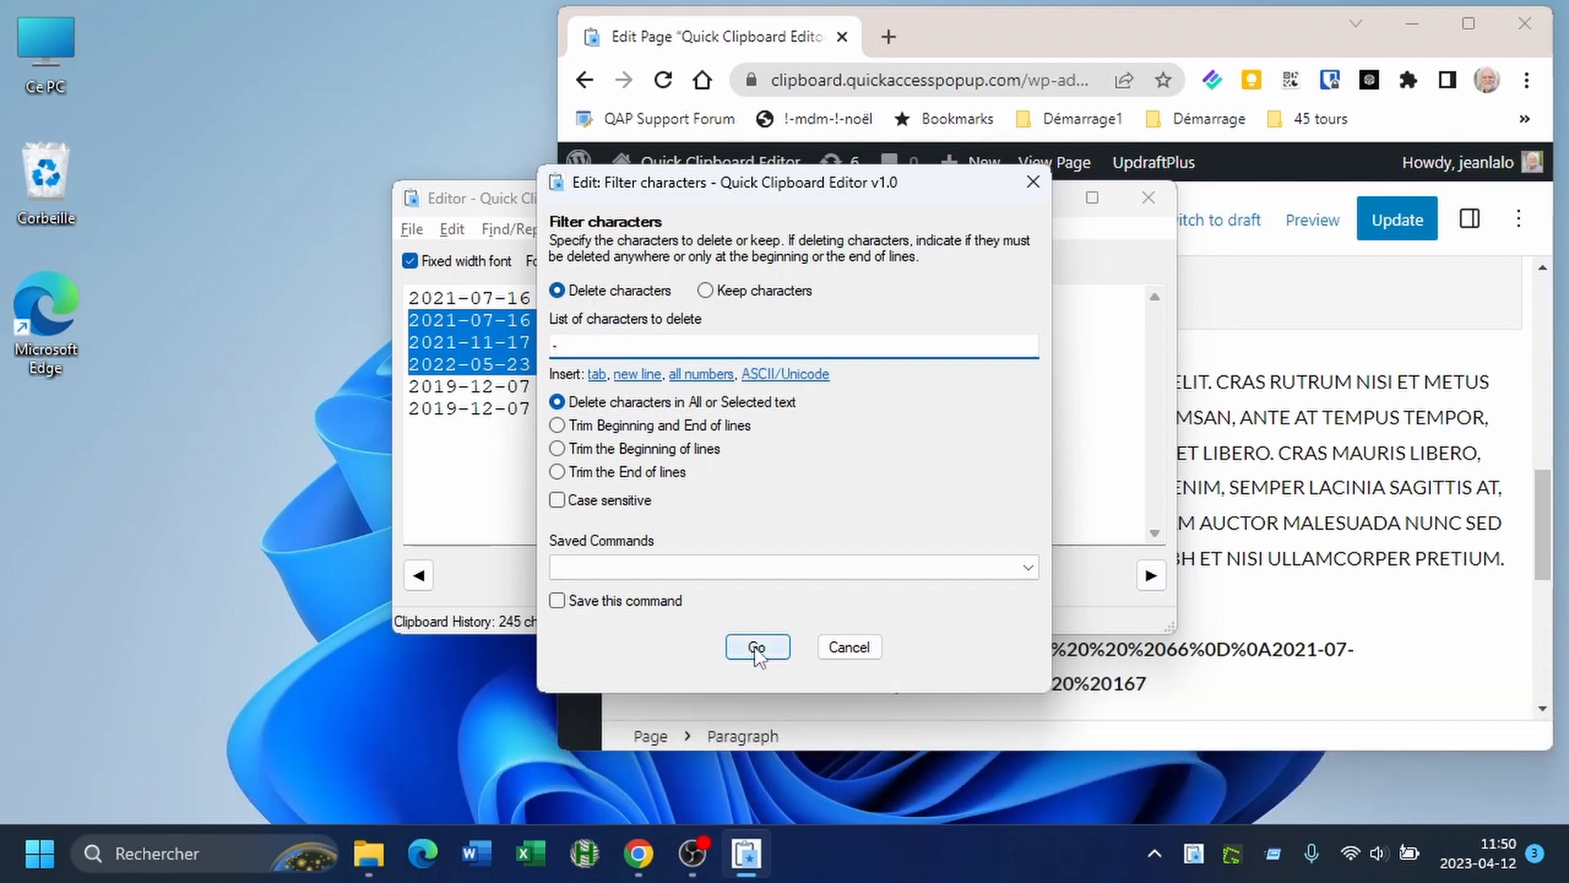
click(757, 646)
click(458, 319)
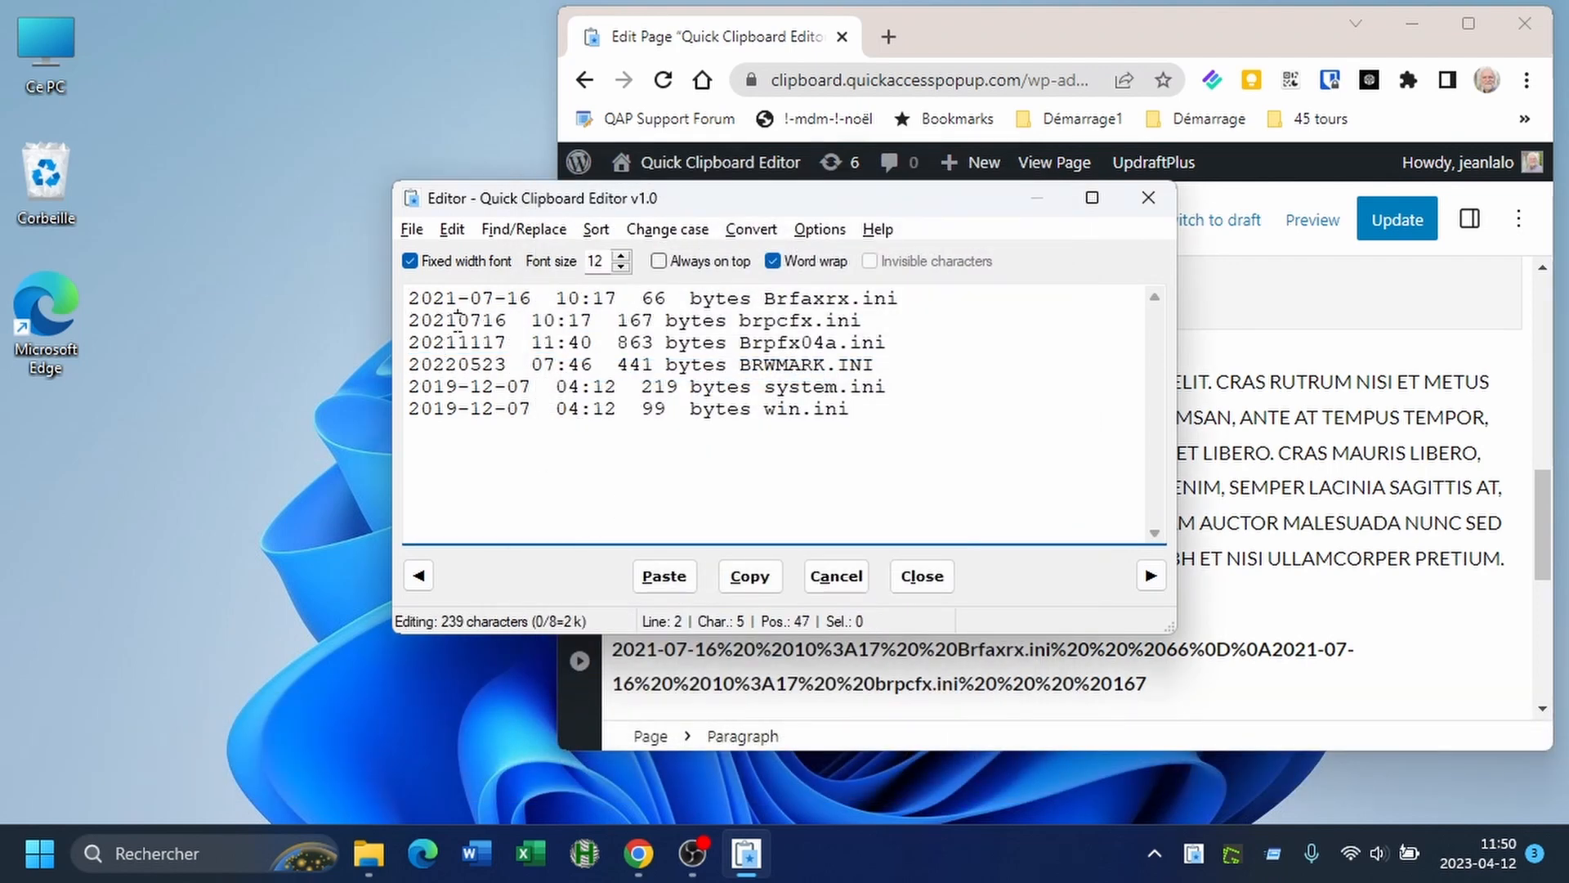
click(463, 232)
click(482, 258)
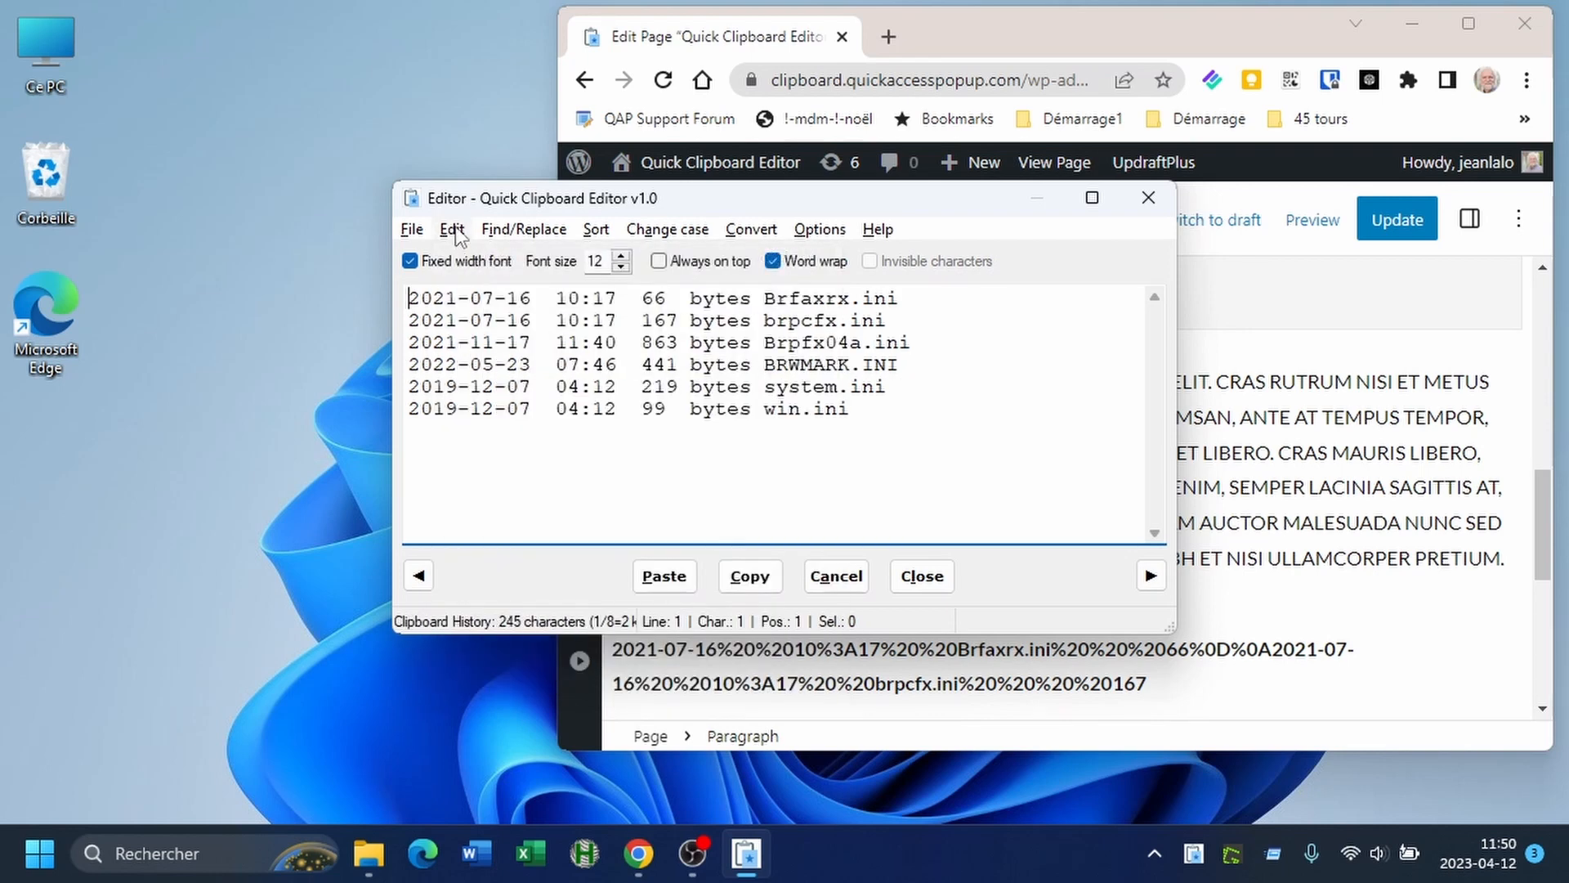
click(452, 230)
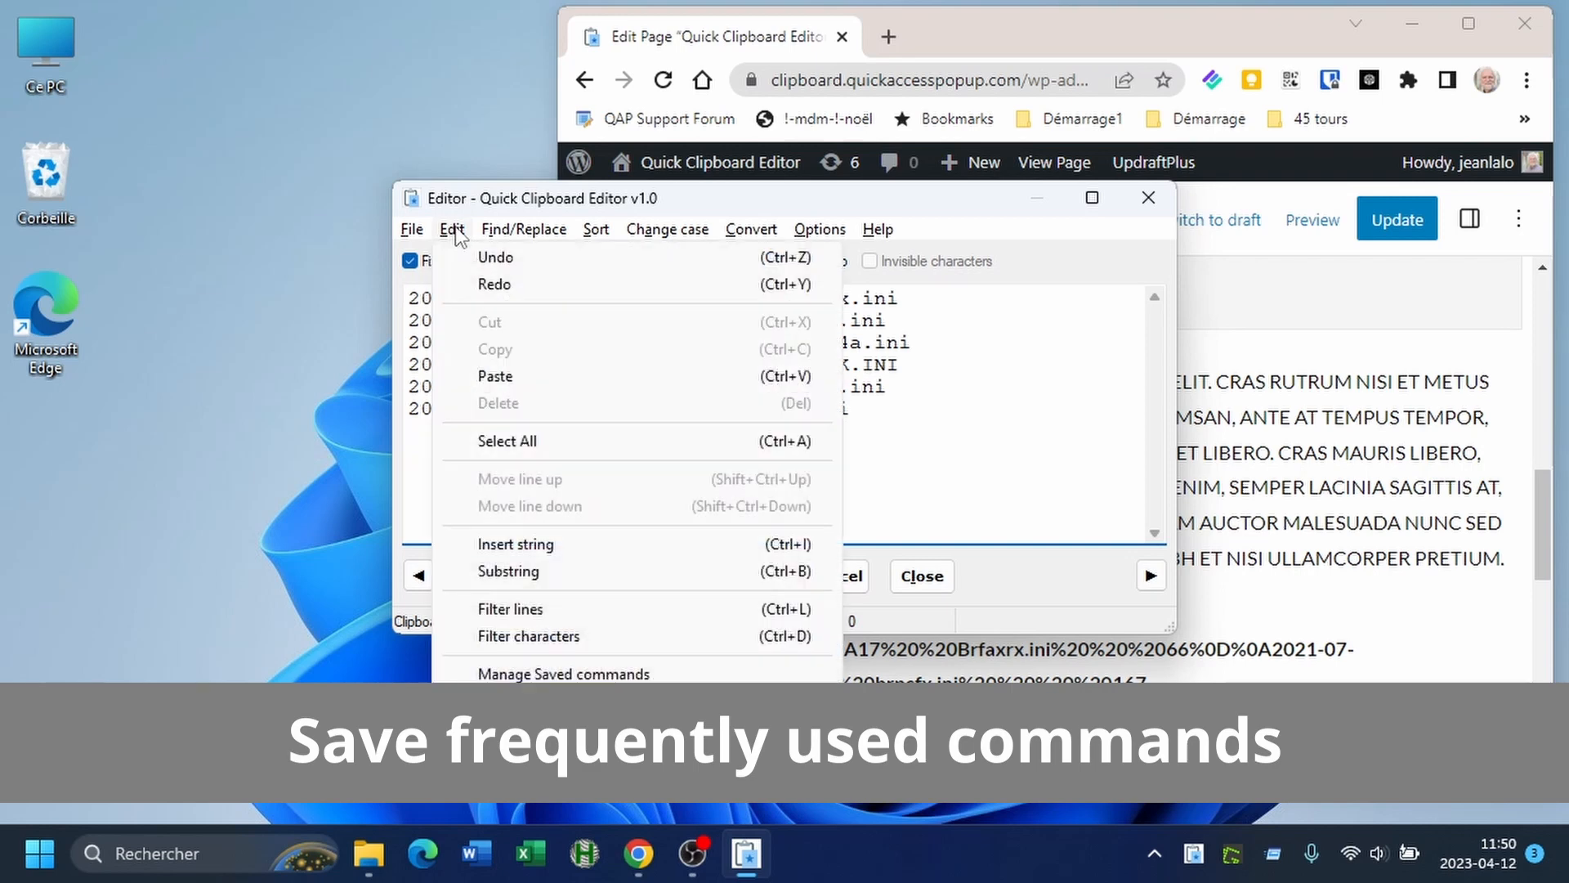
click(504, 637)
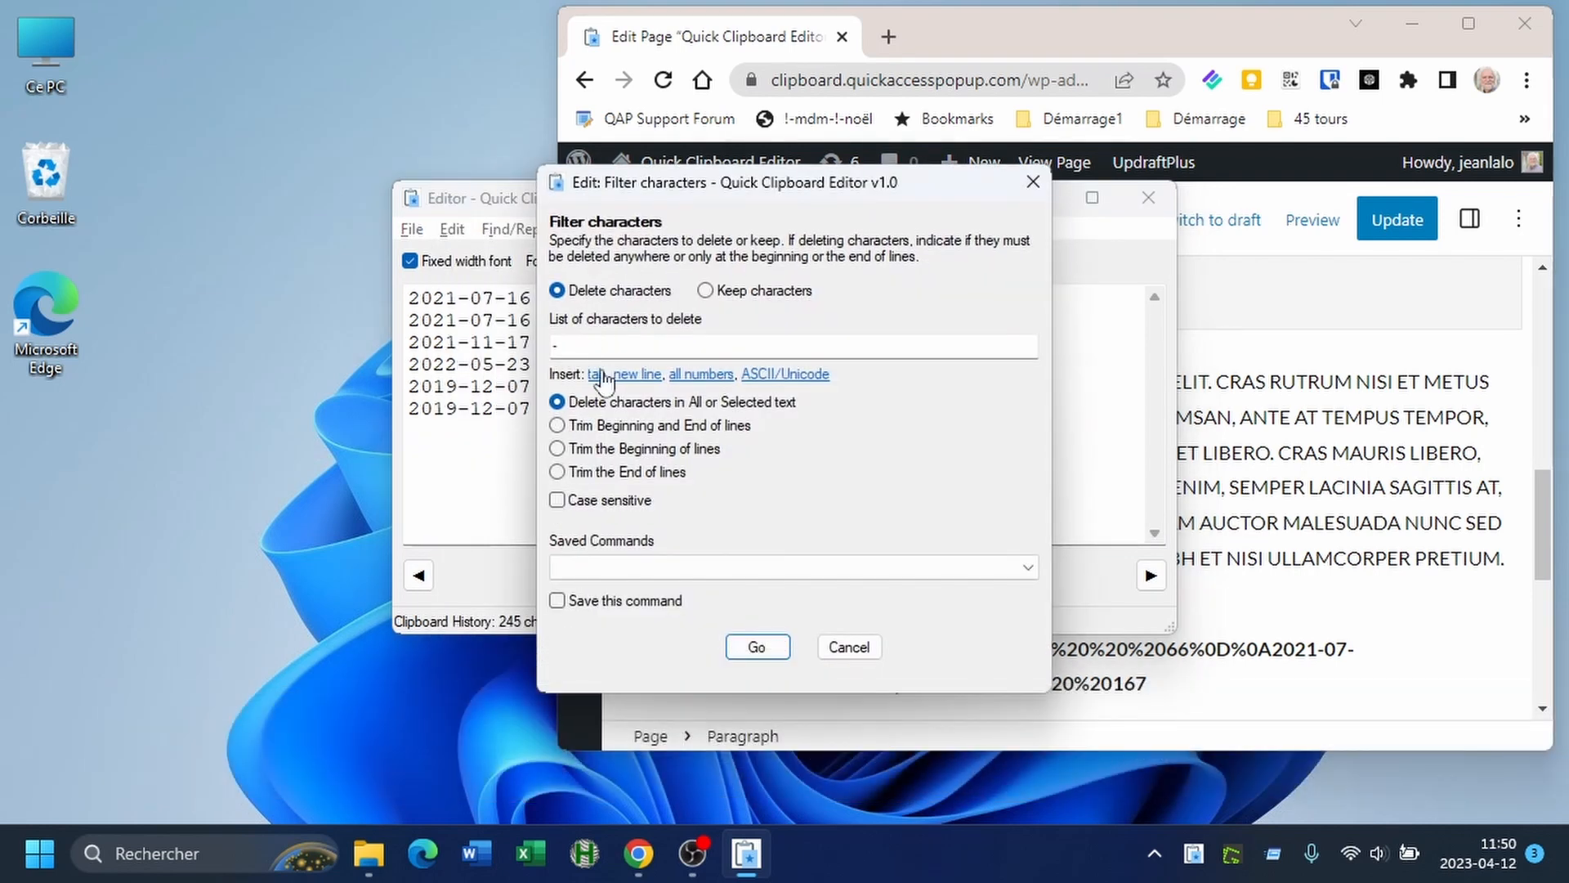
click(695, 375)
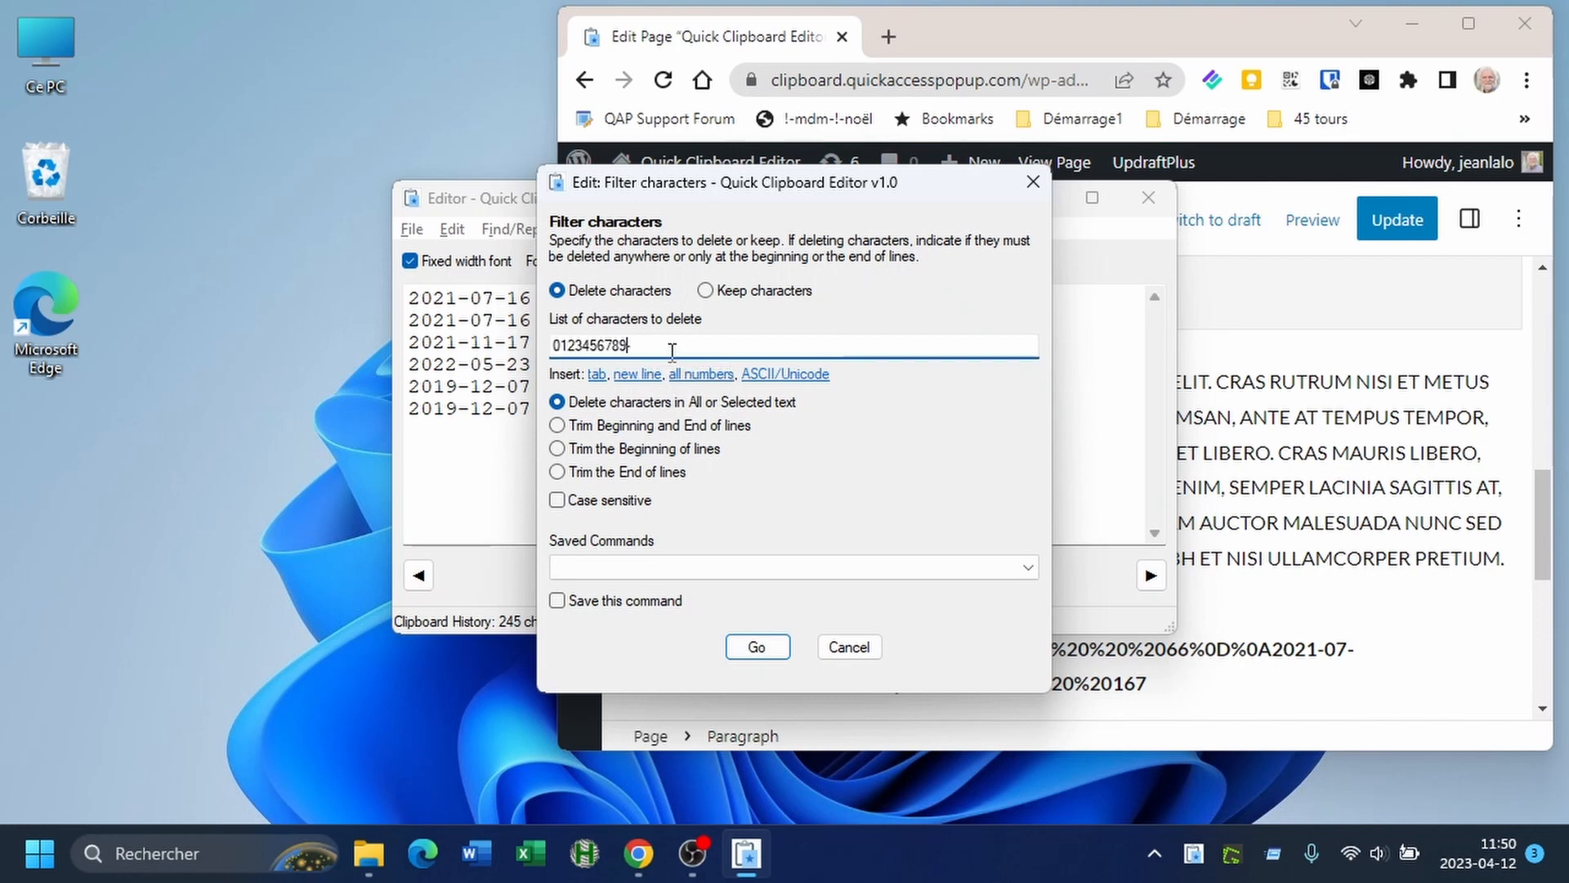
click(558, 600)
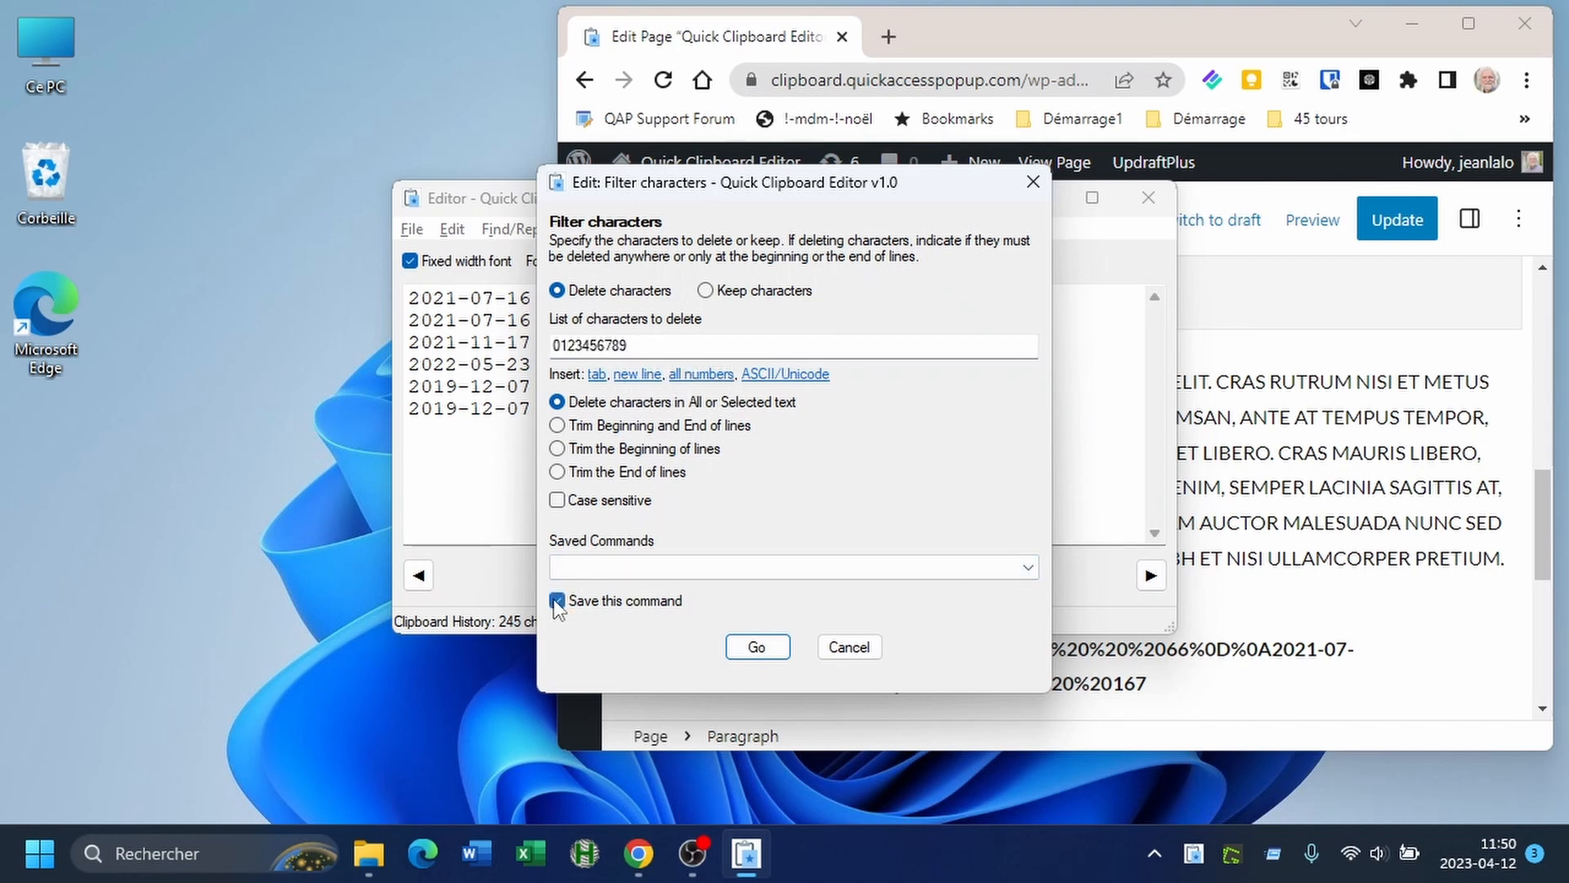
click(756, 648)
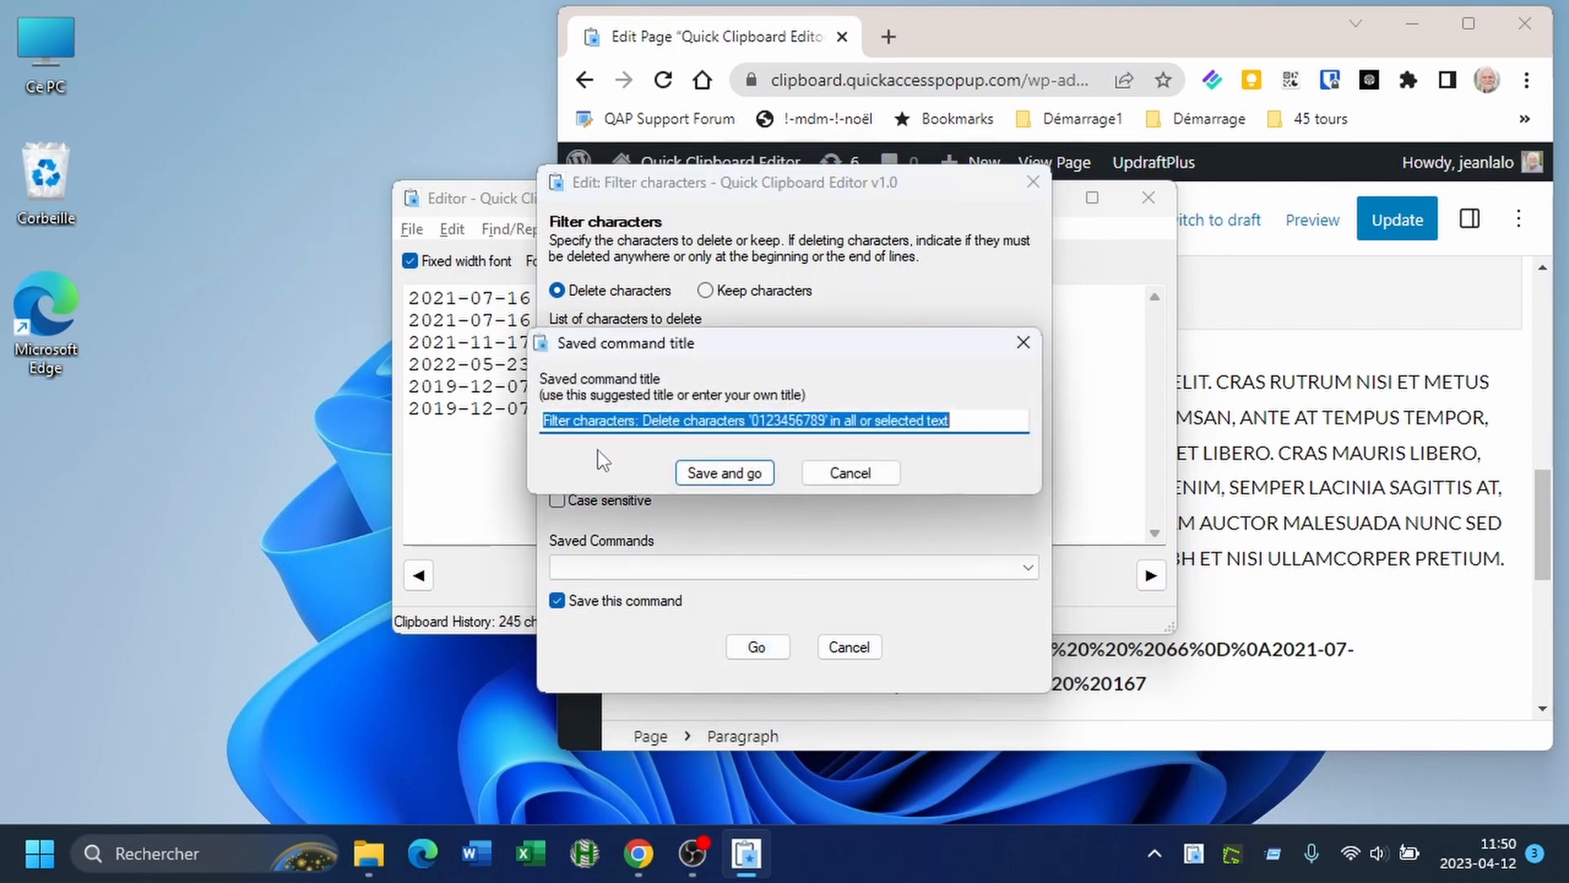
click(972, 421)
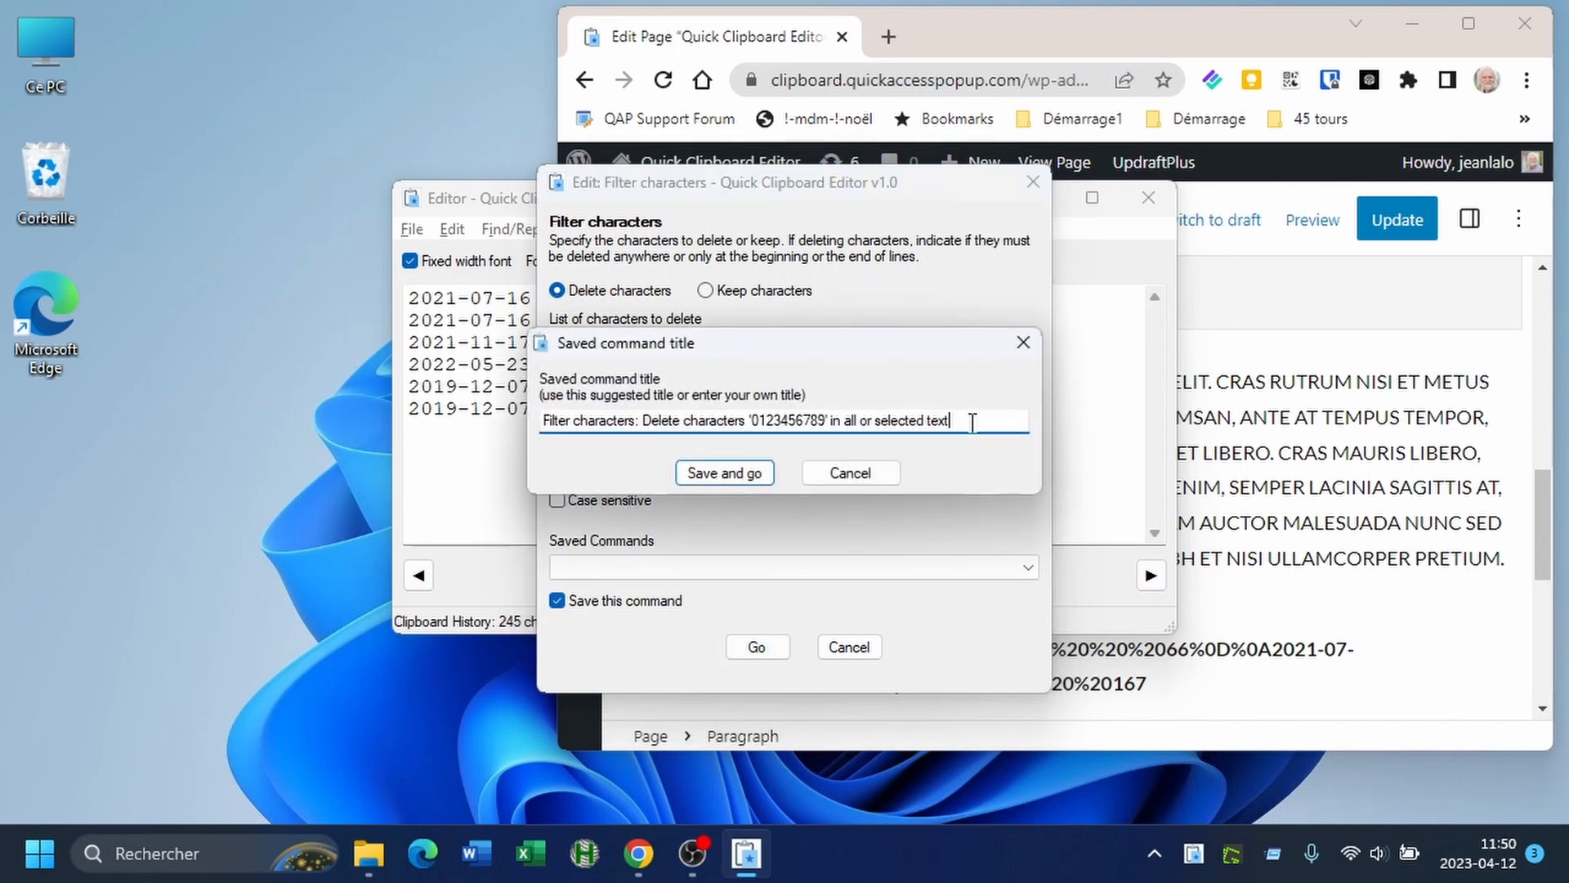
click(724, 473)
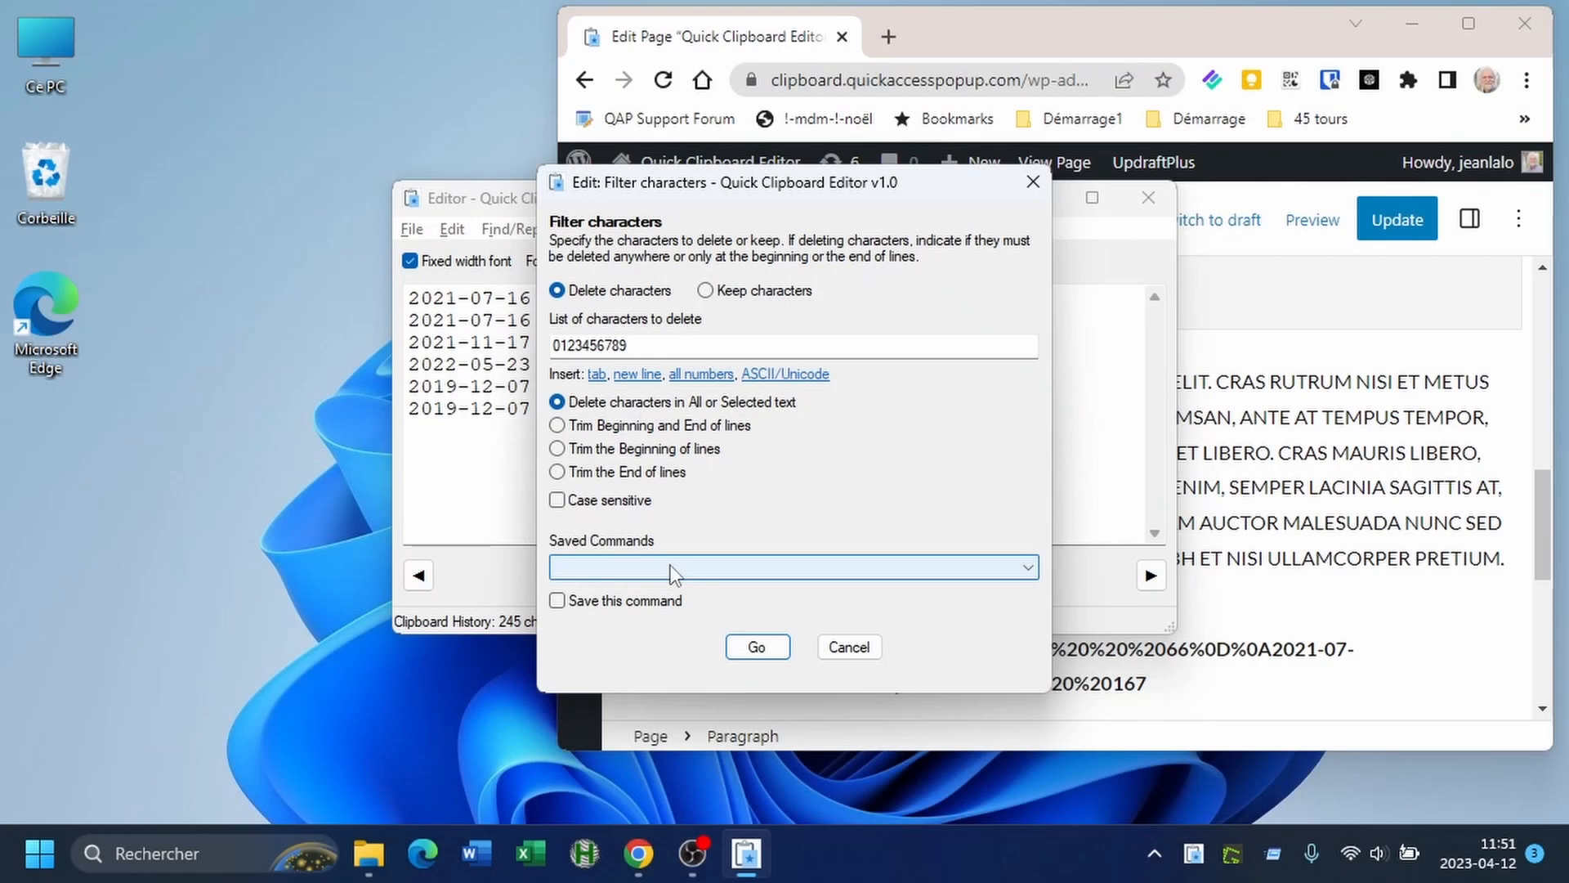
click(670, 567)
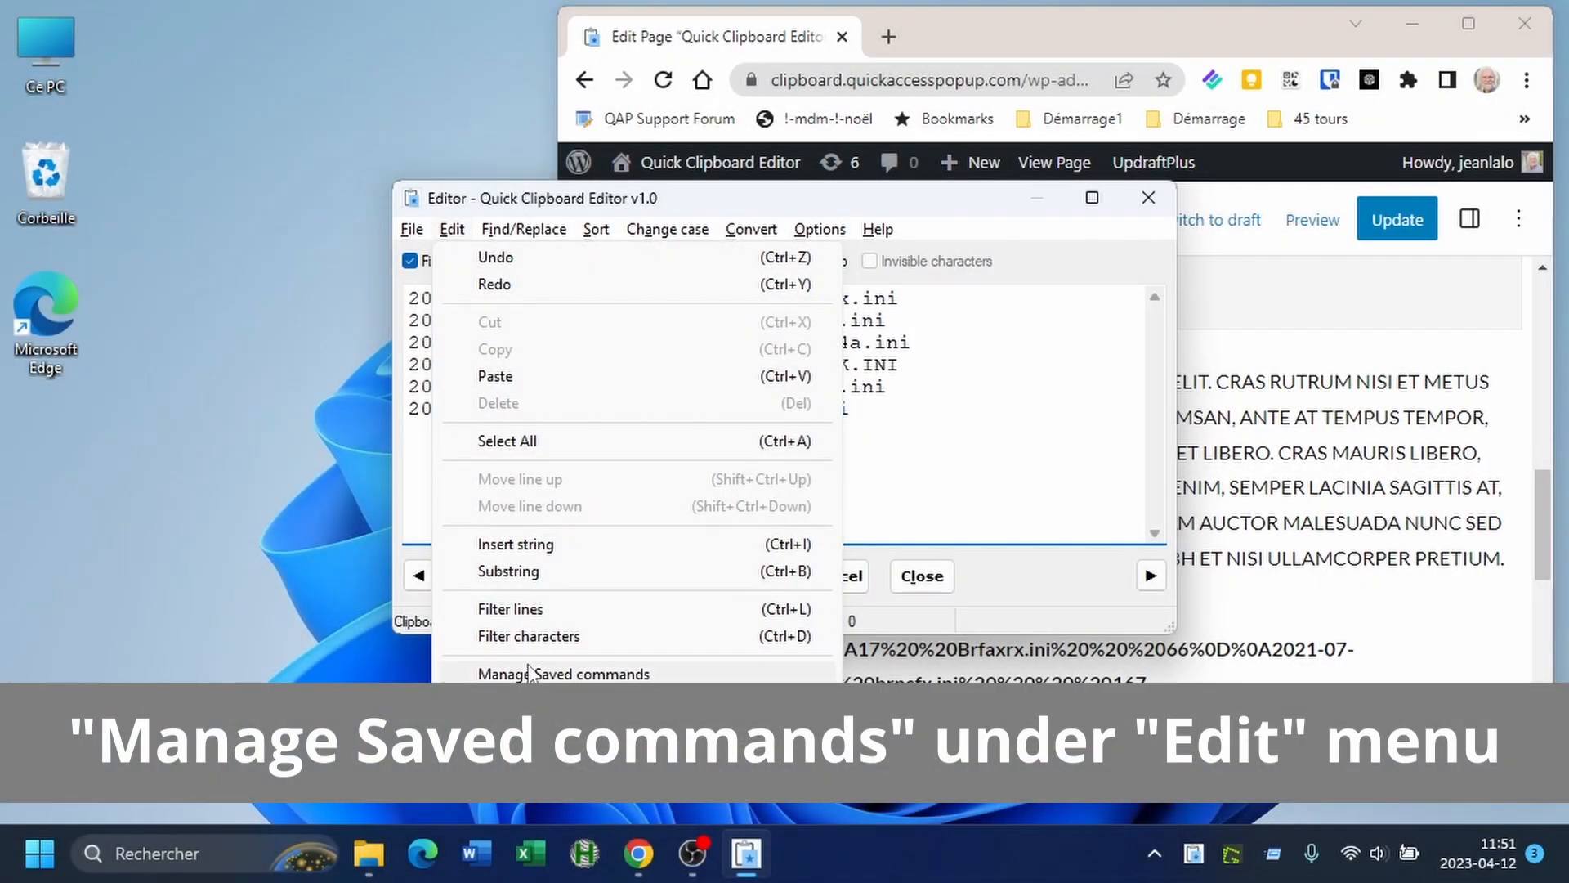
click(533, 673)
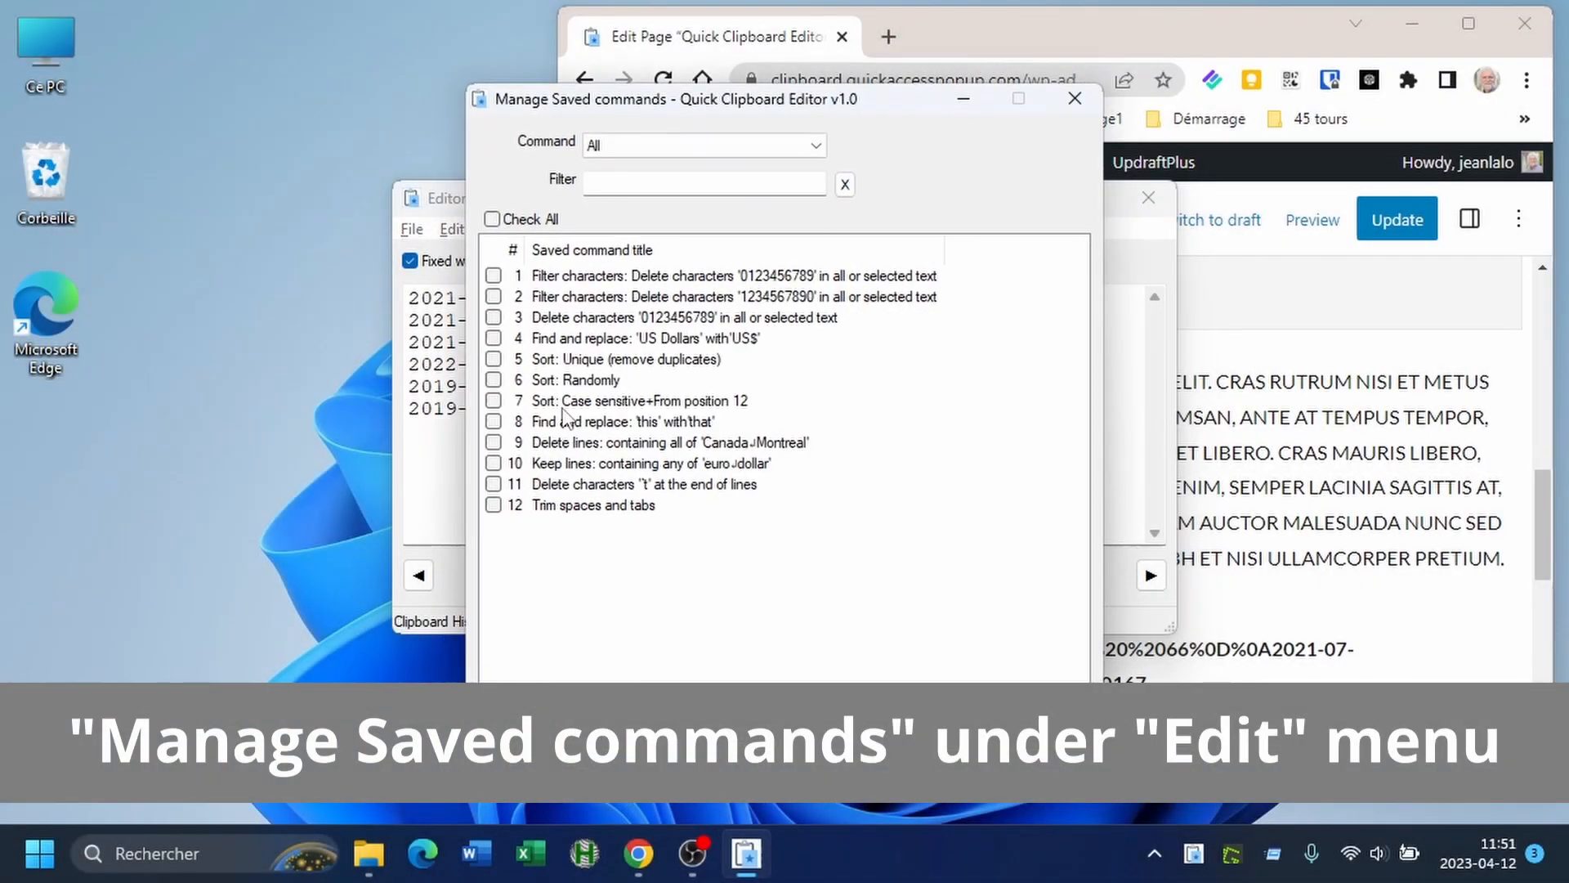
click(494, 296)
click(786, 716)
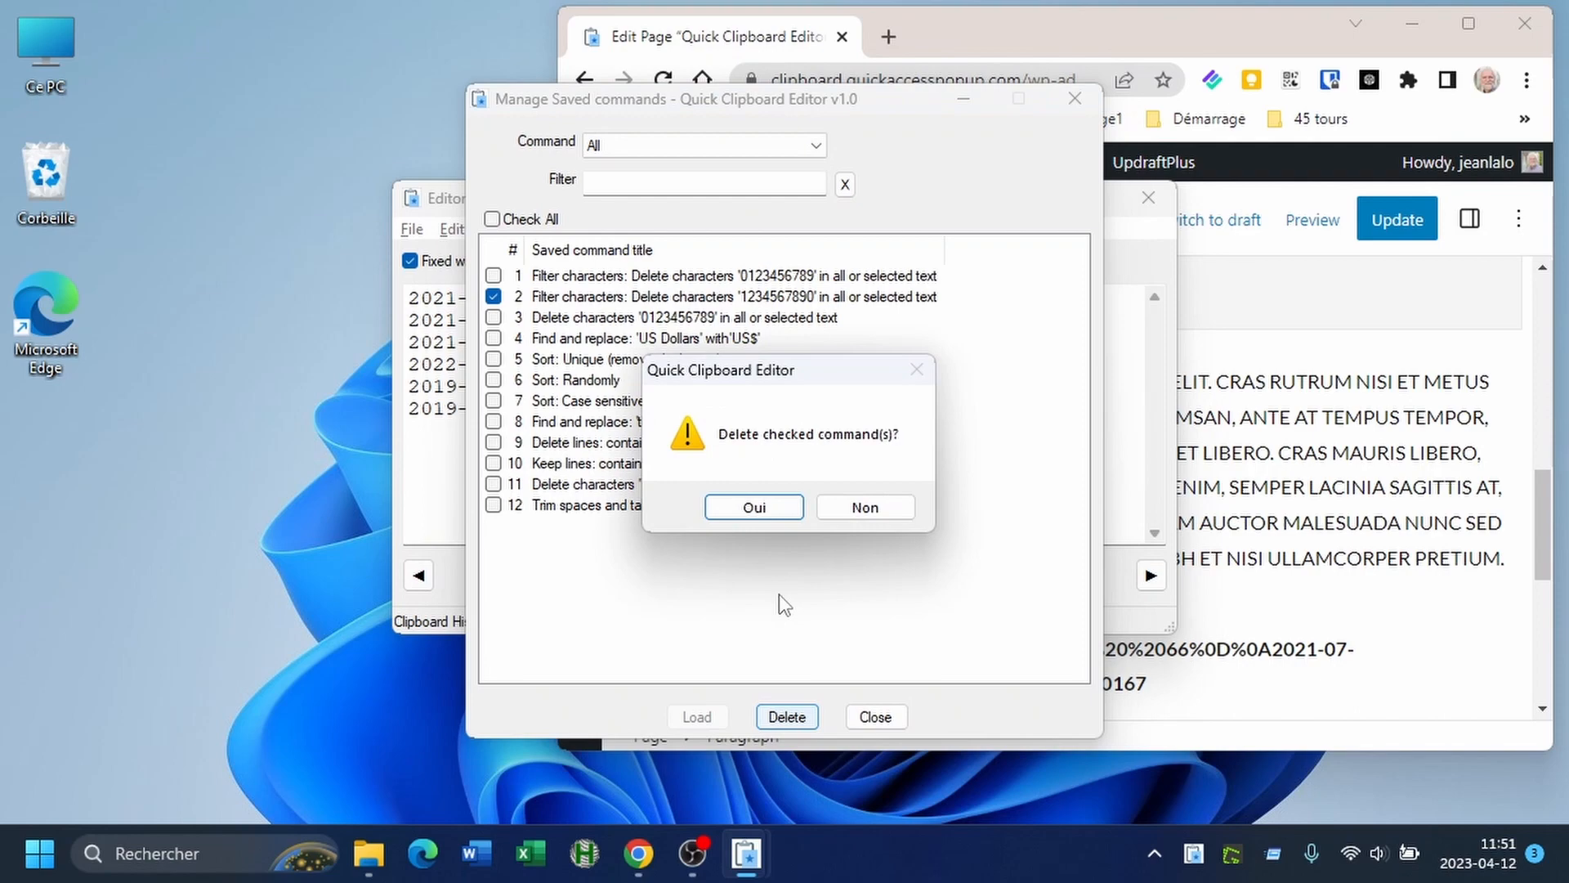
click(754, 506)
click(587, 275)
right_click(587, 275)
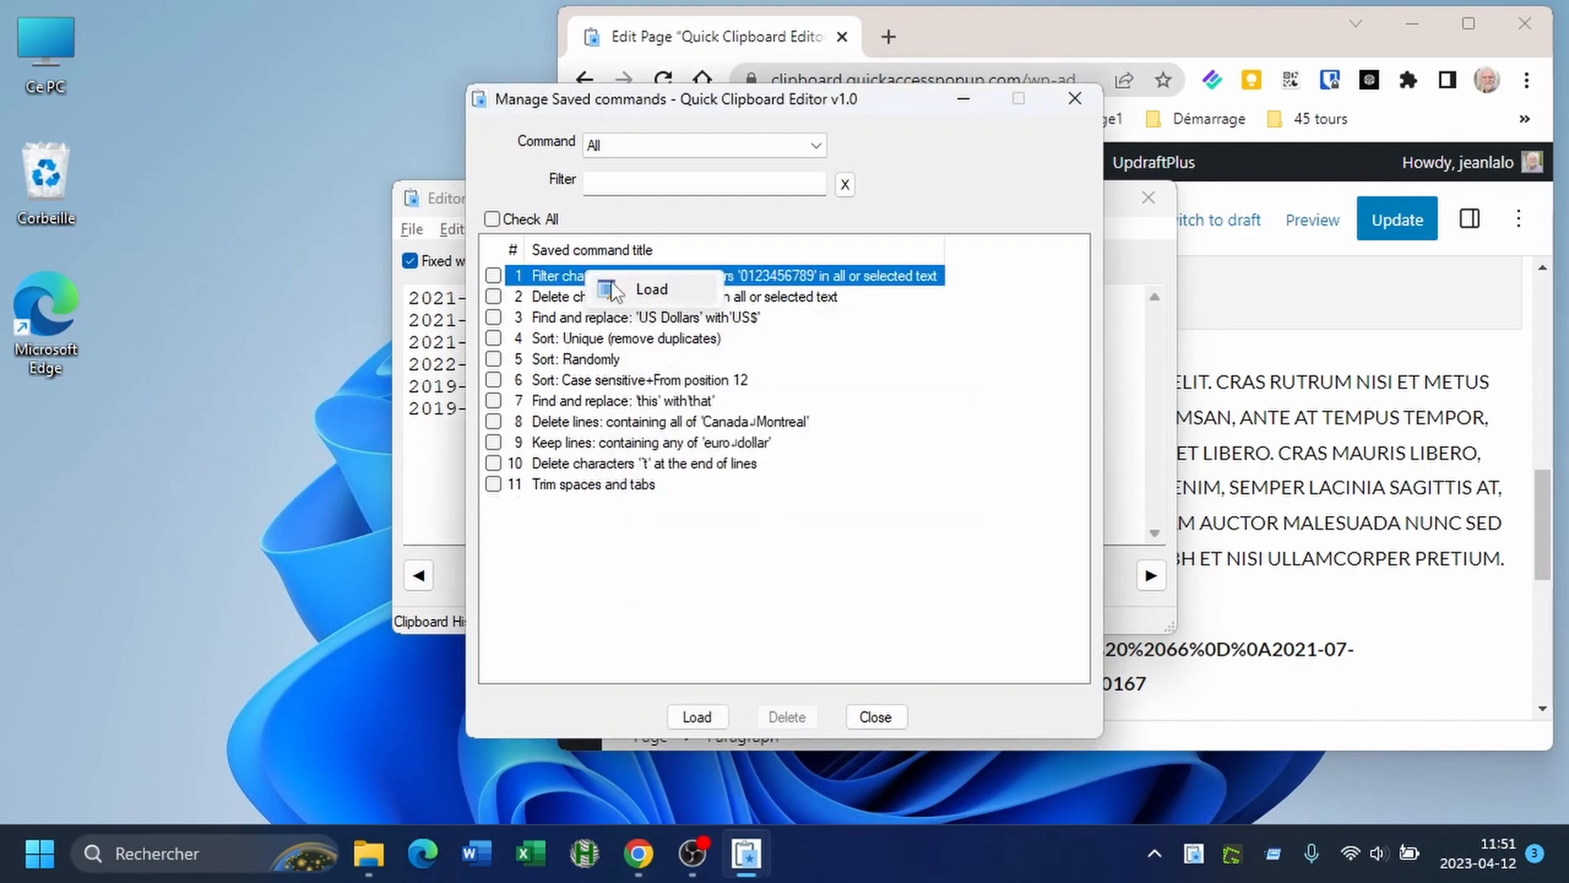
click(659, 300)
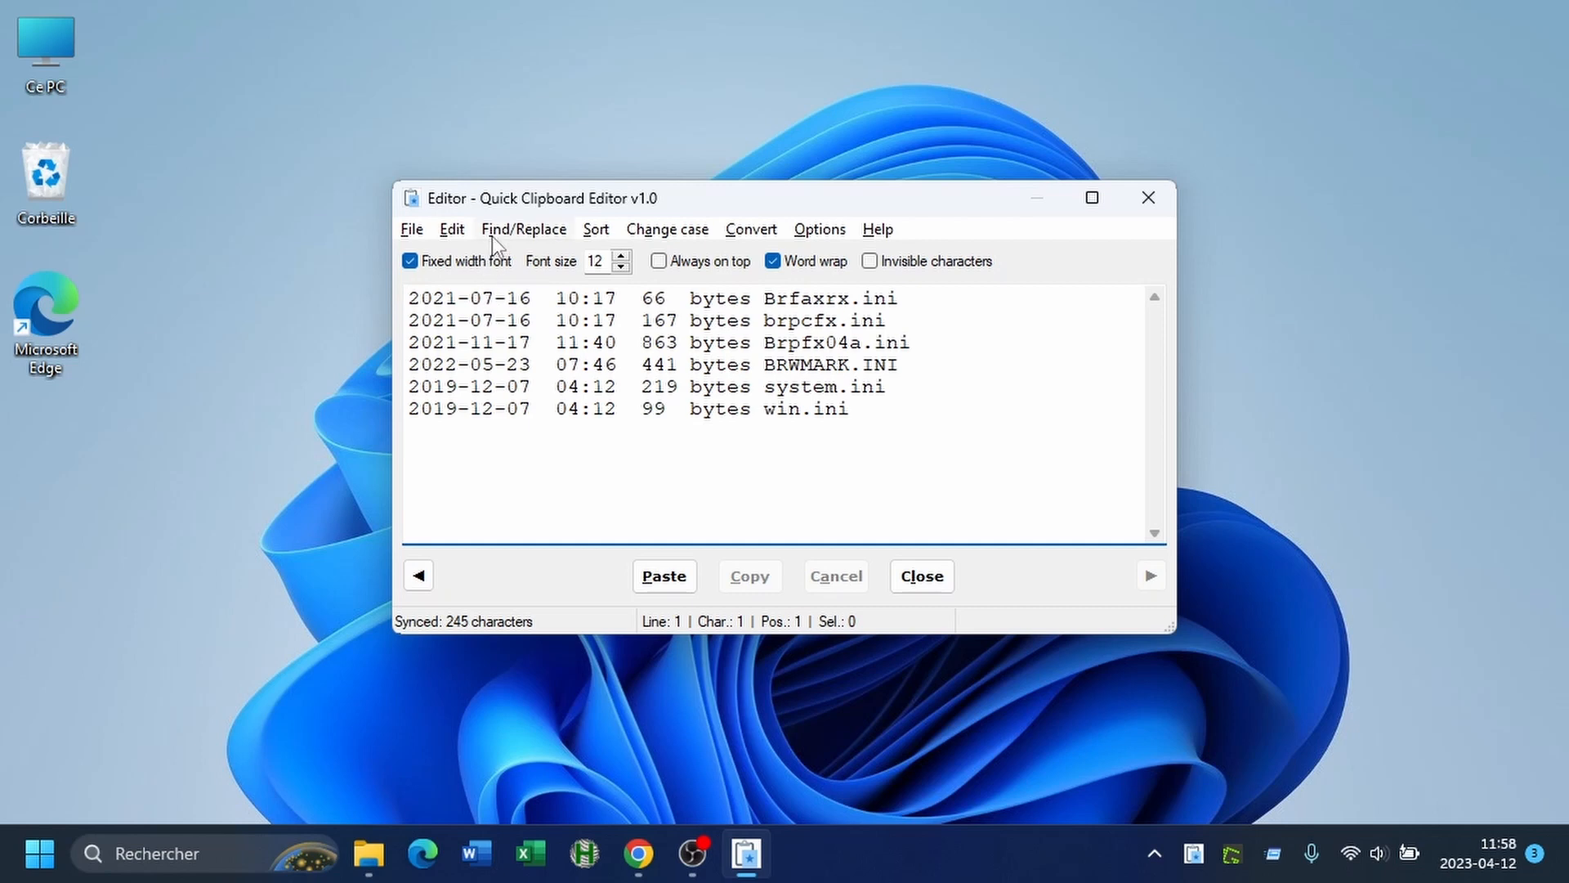
- Try the Regular expression option of Find and replace and cancel without replacing anything
click(499, 231)
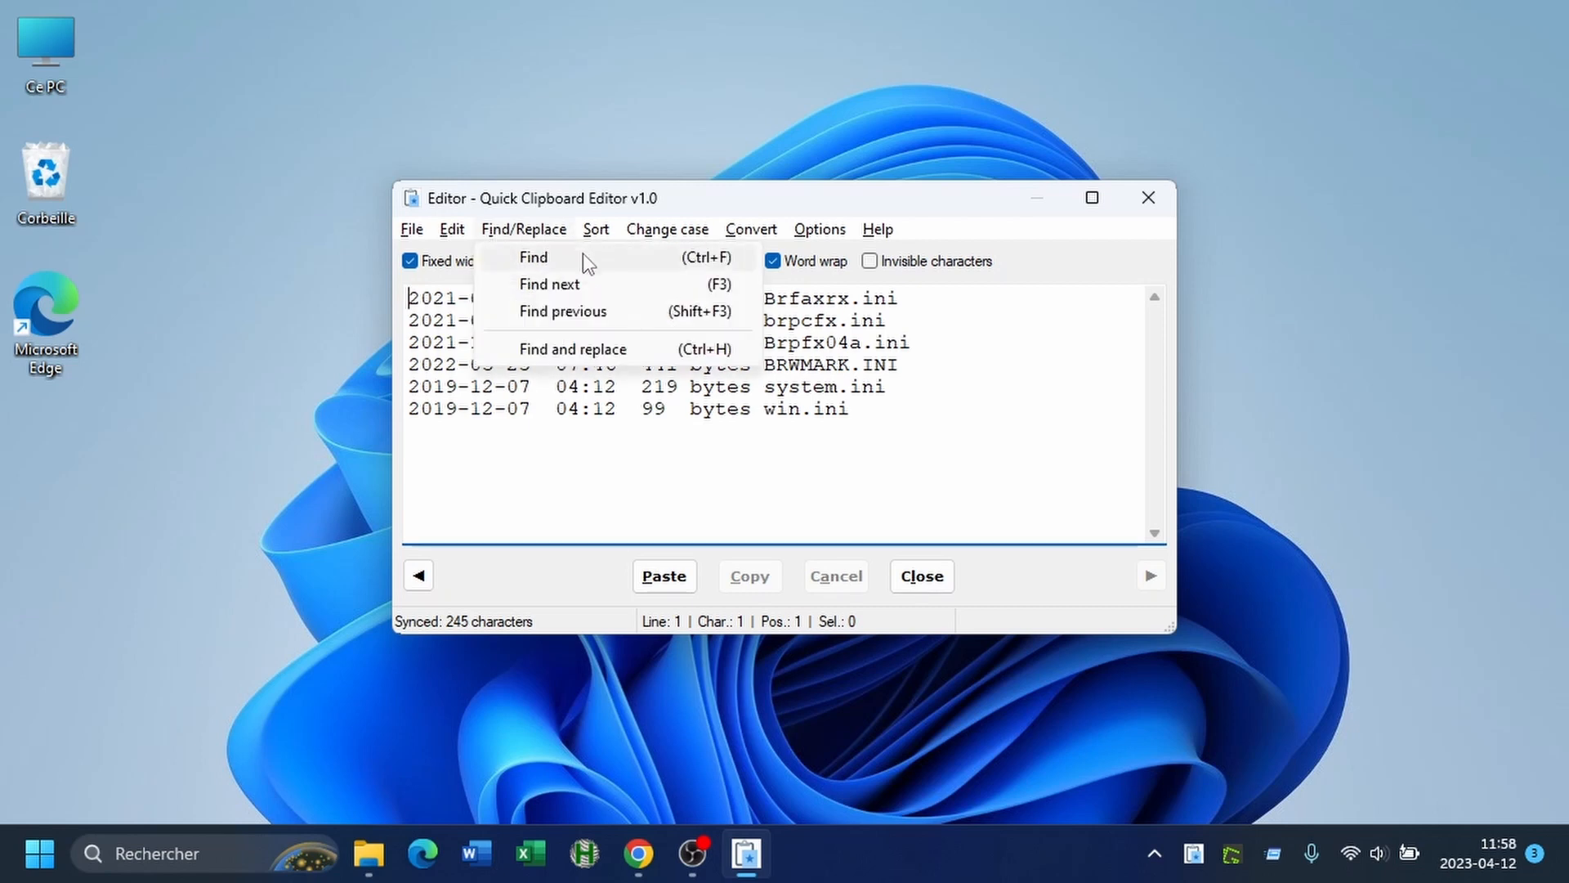
click(651, 345)
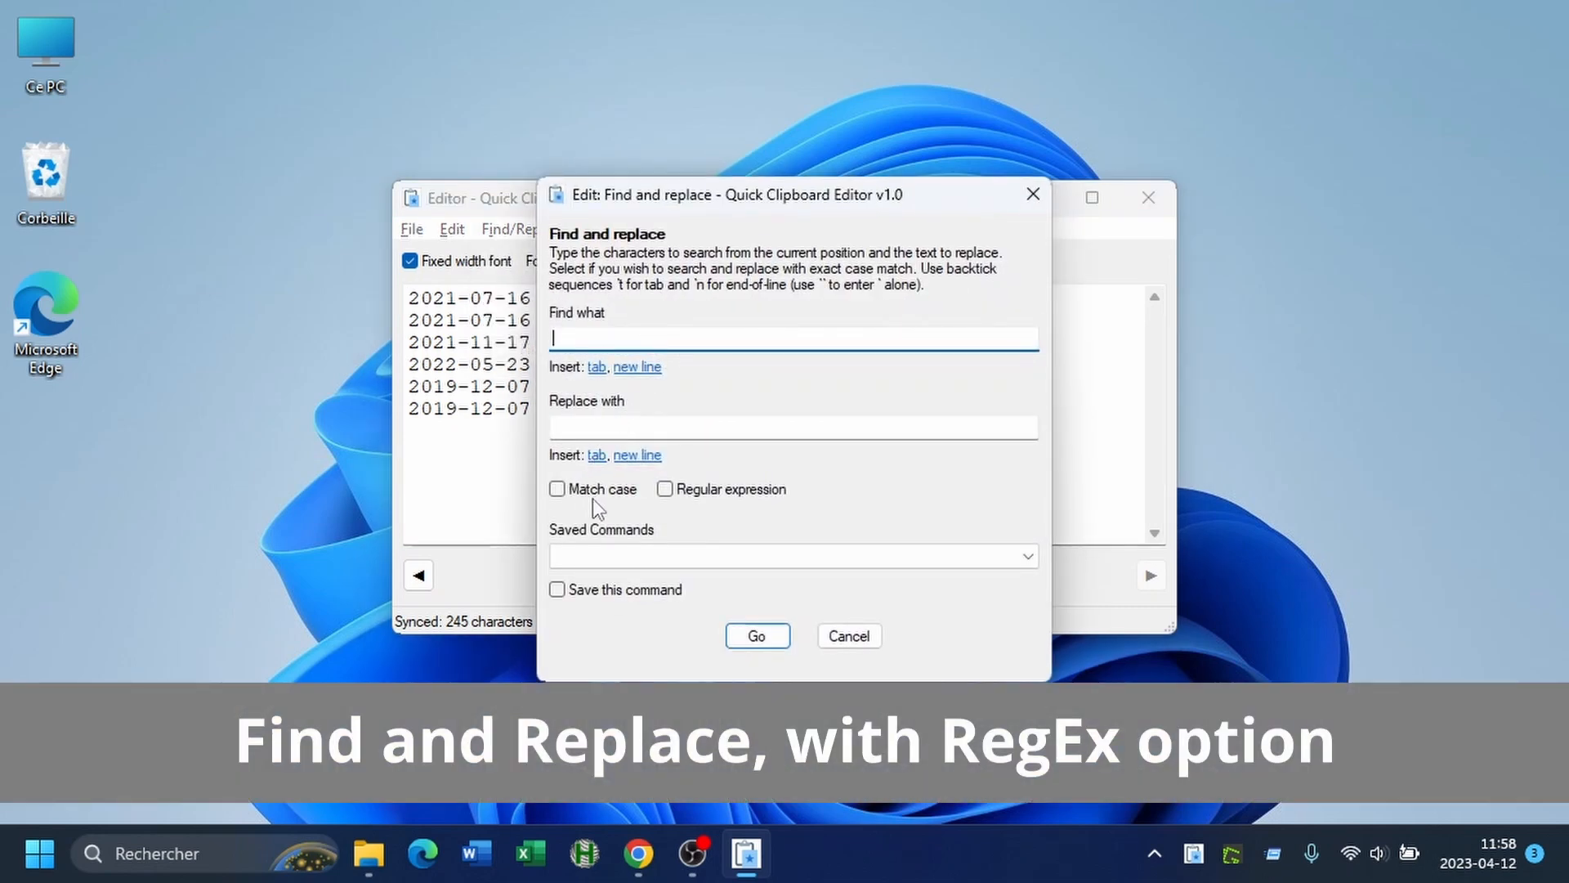
click(664, 491)
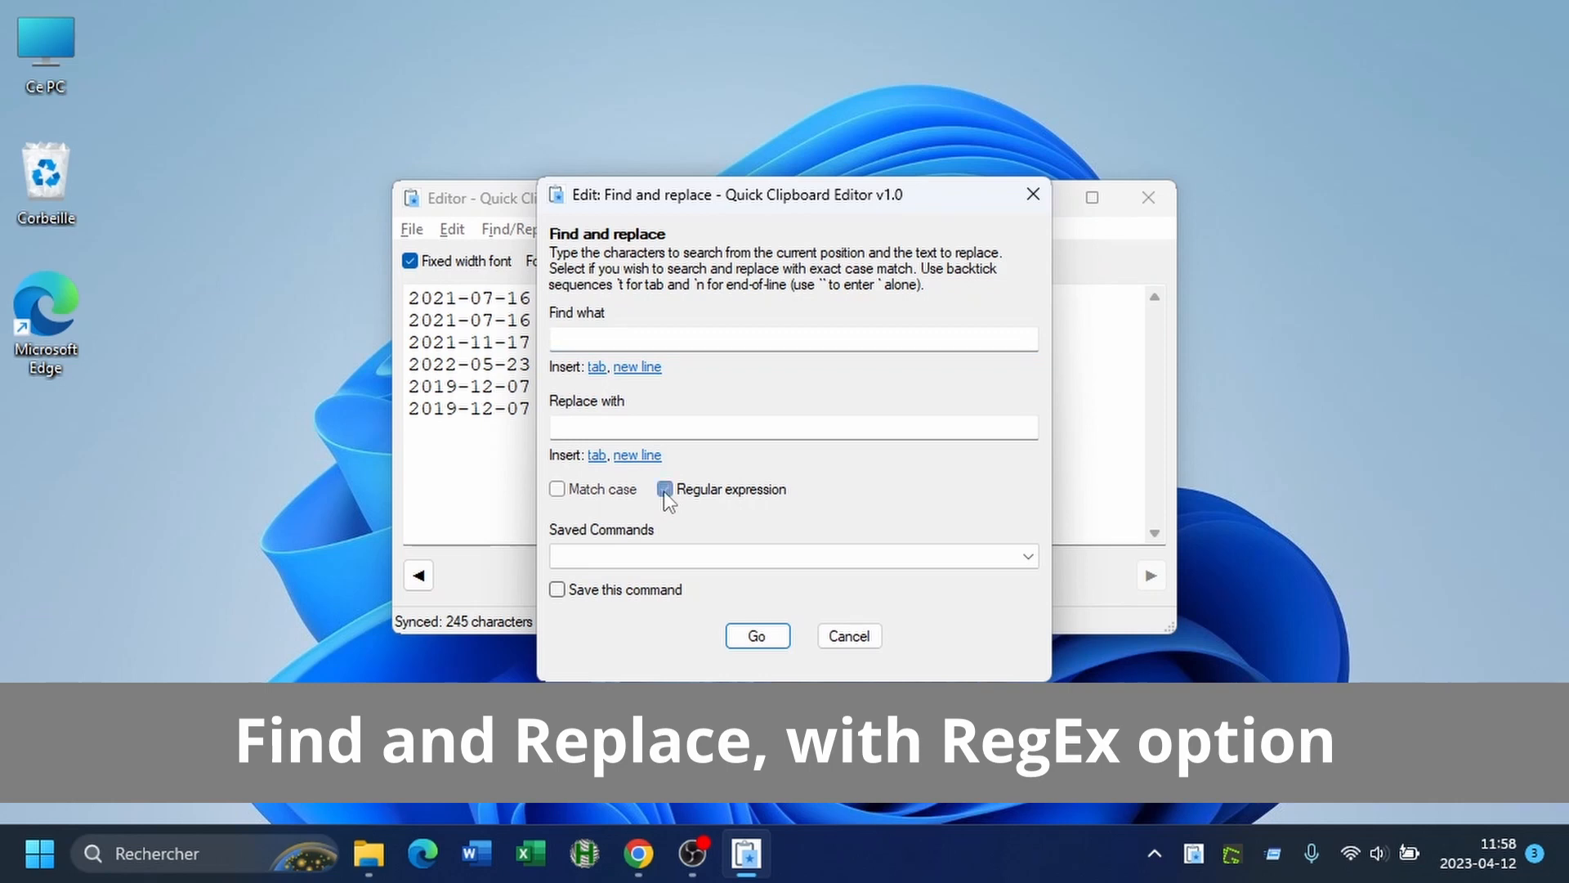
click(665, 489)
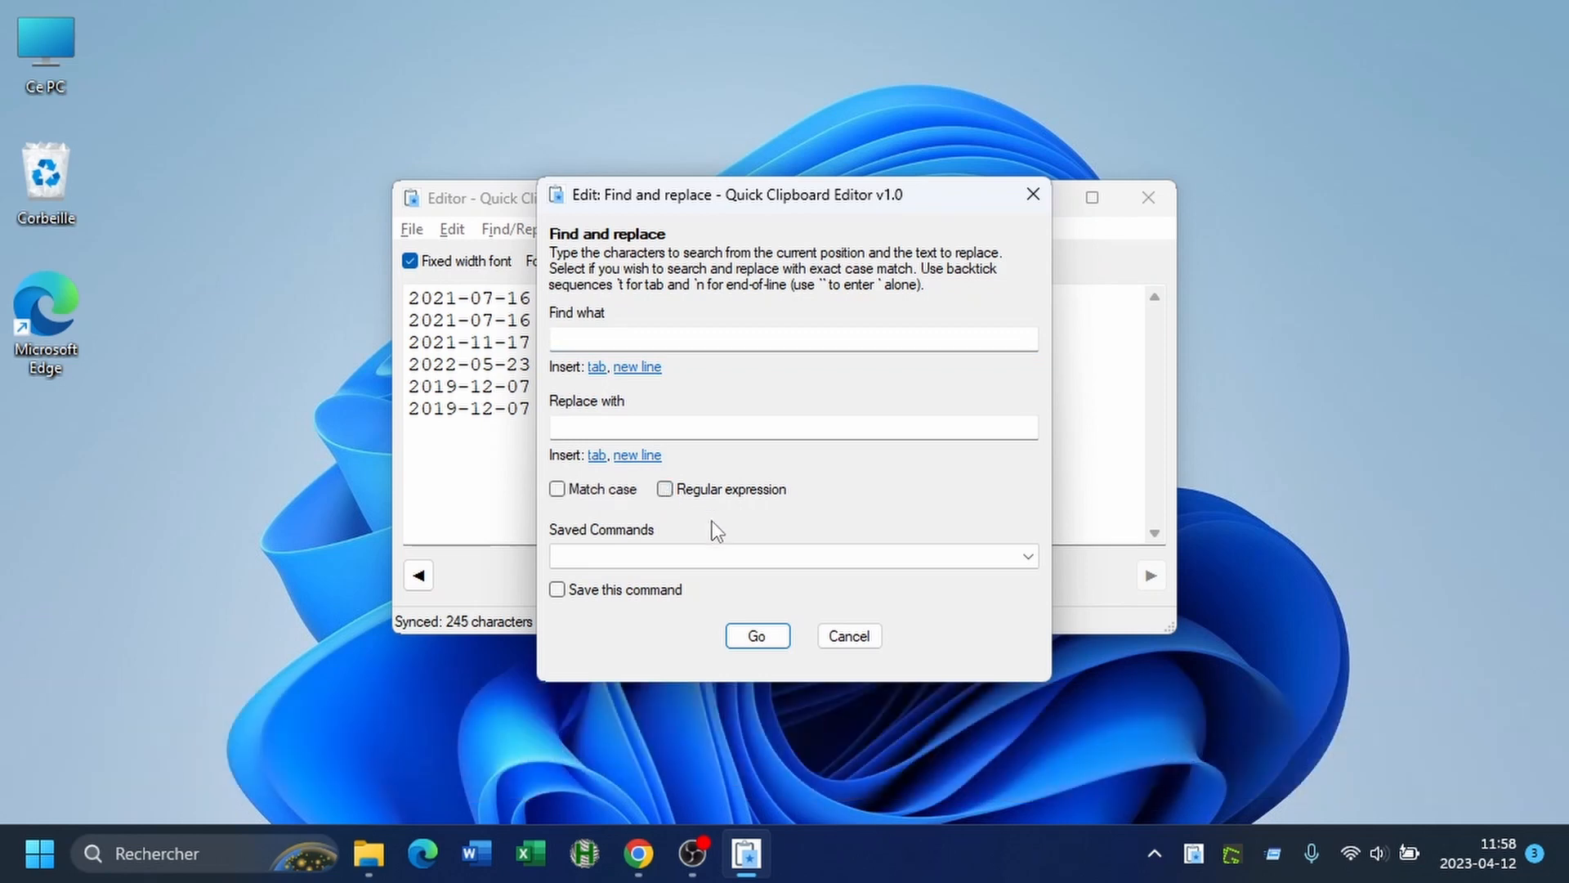
click(850, 637)
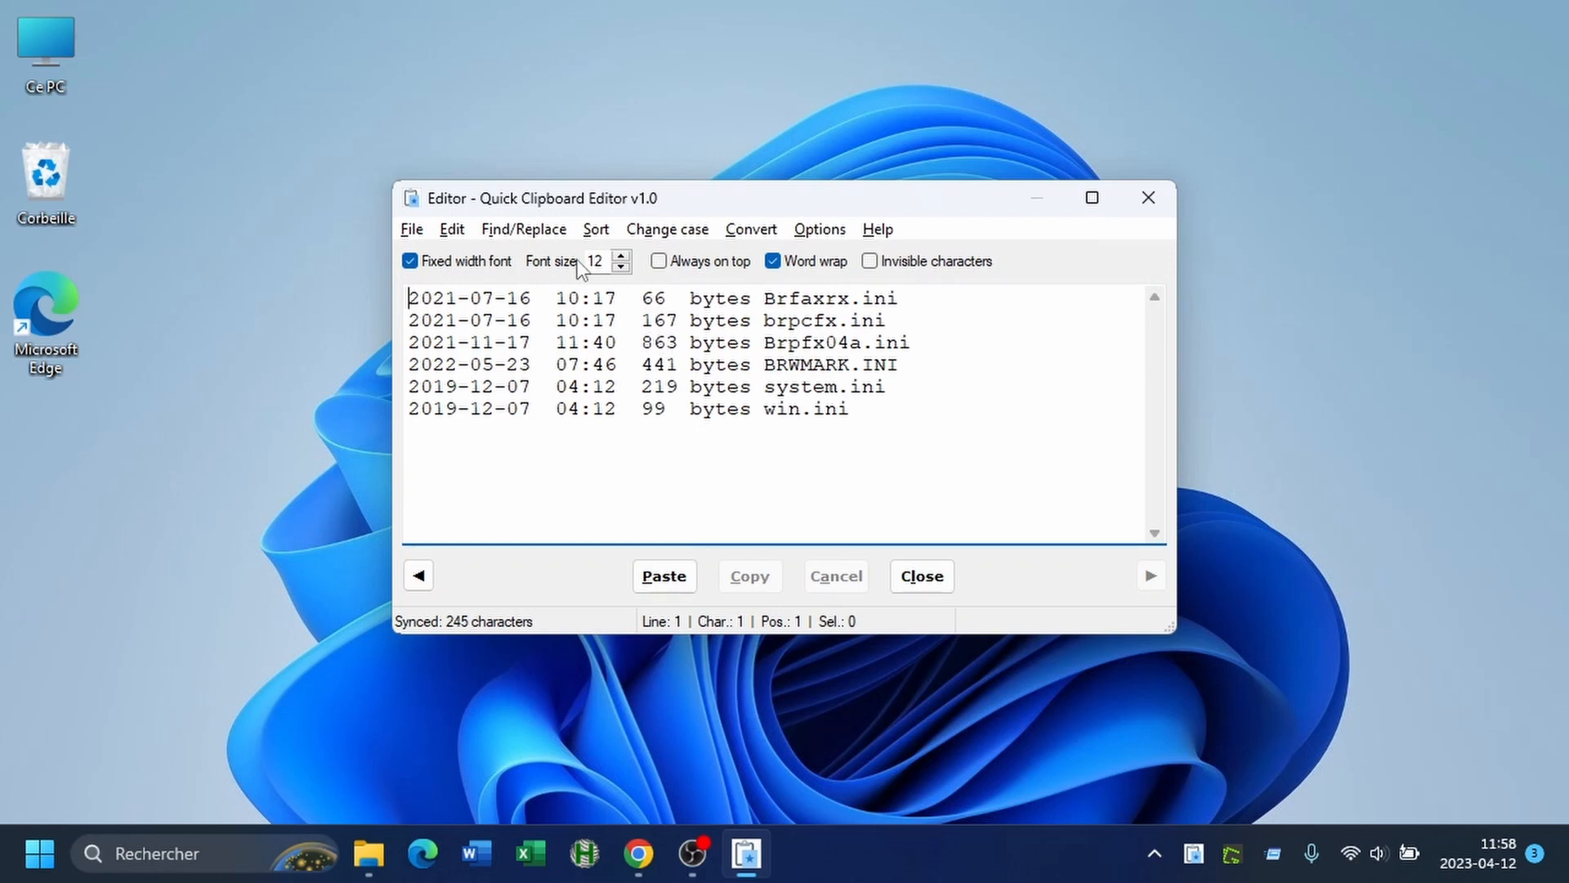
- Sort the file list lines by numeric values in reverse order from position 20, and check the byte sizes in the first and last lines
click(585, 232)
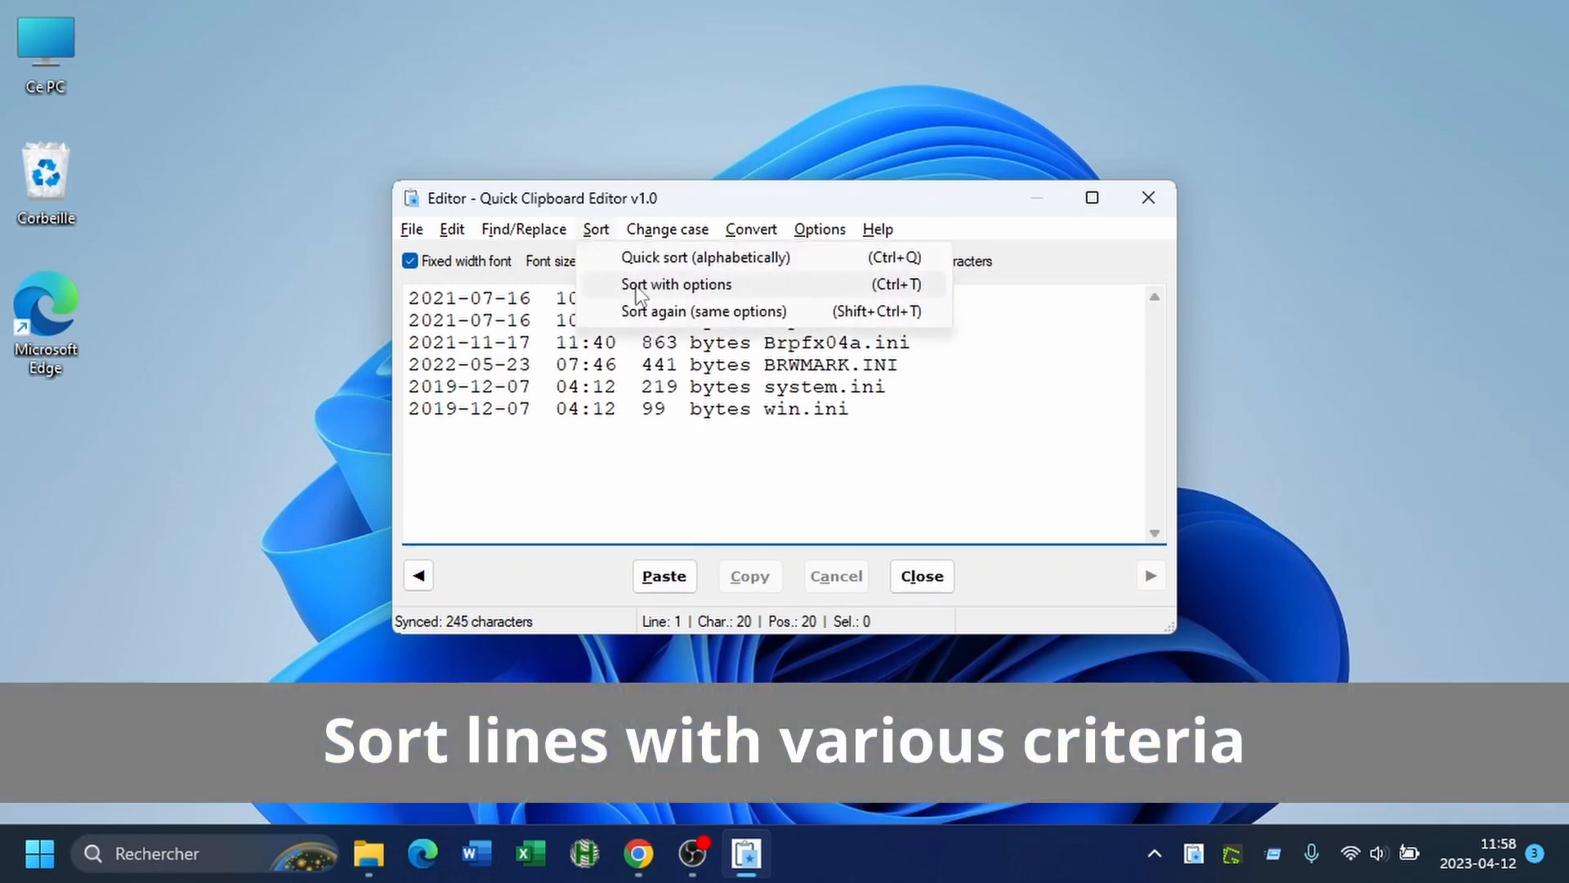
click(638, 285)
click(557, 400)
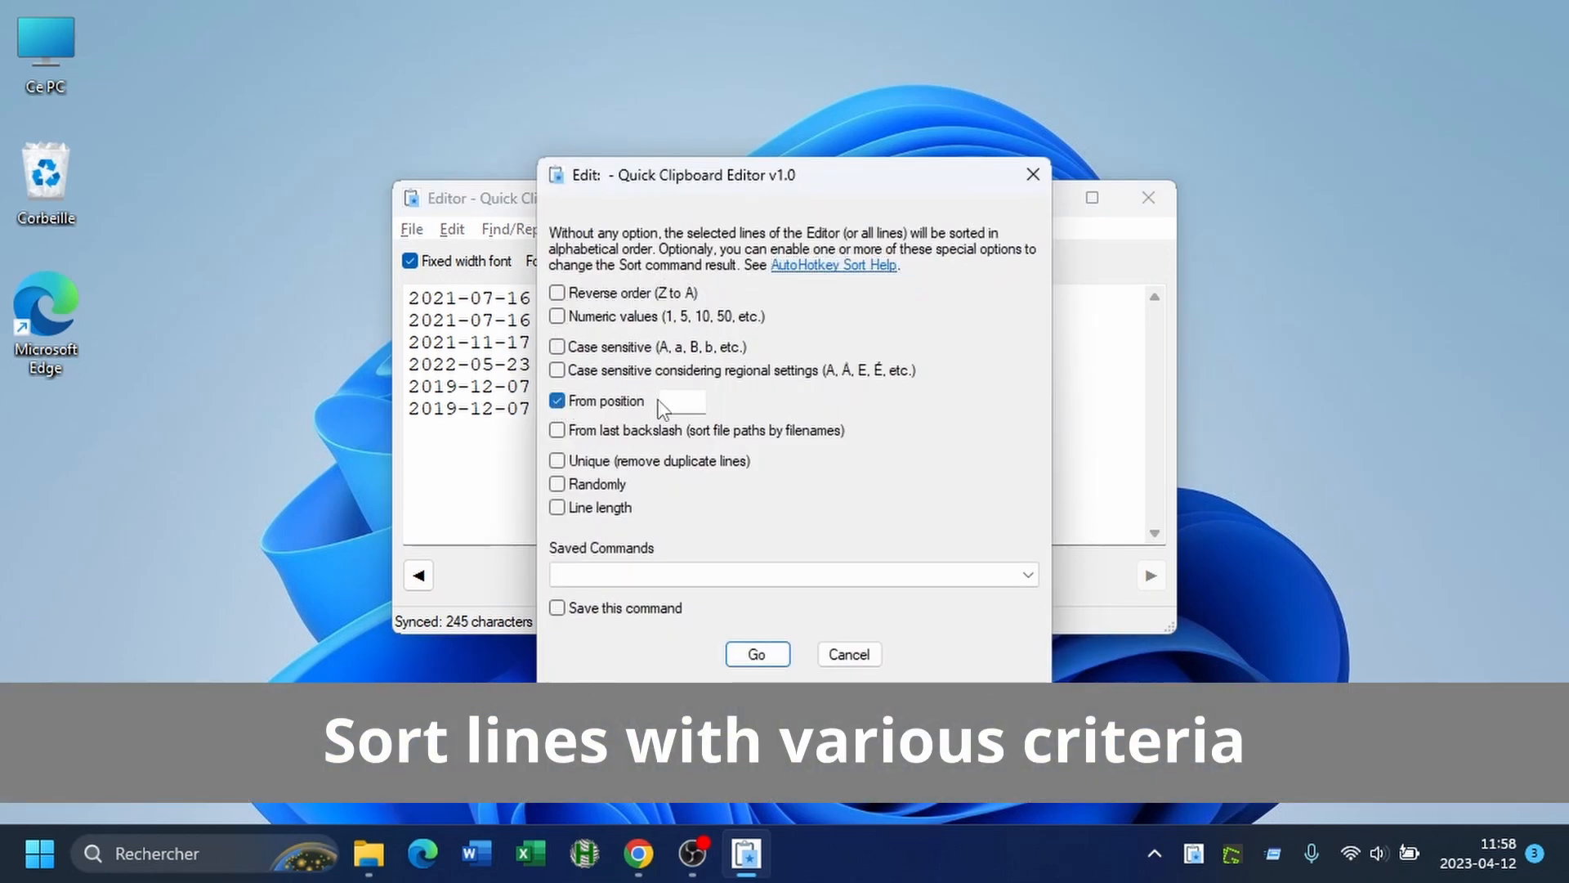
click(673, 400)
click(557, 318)
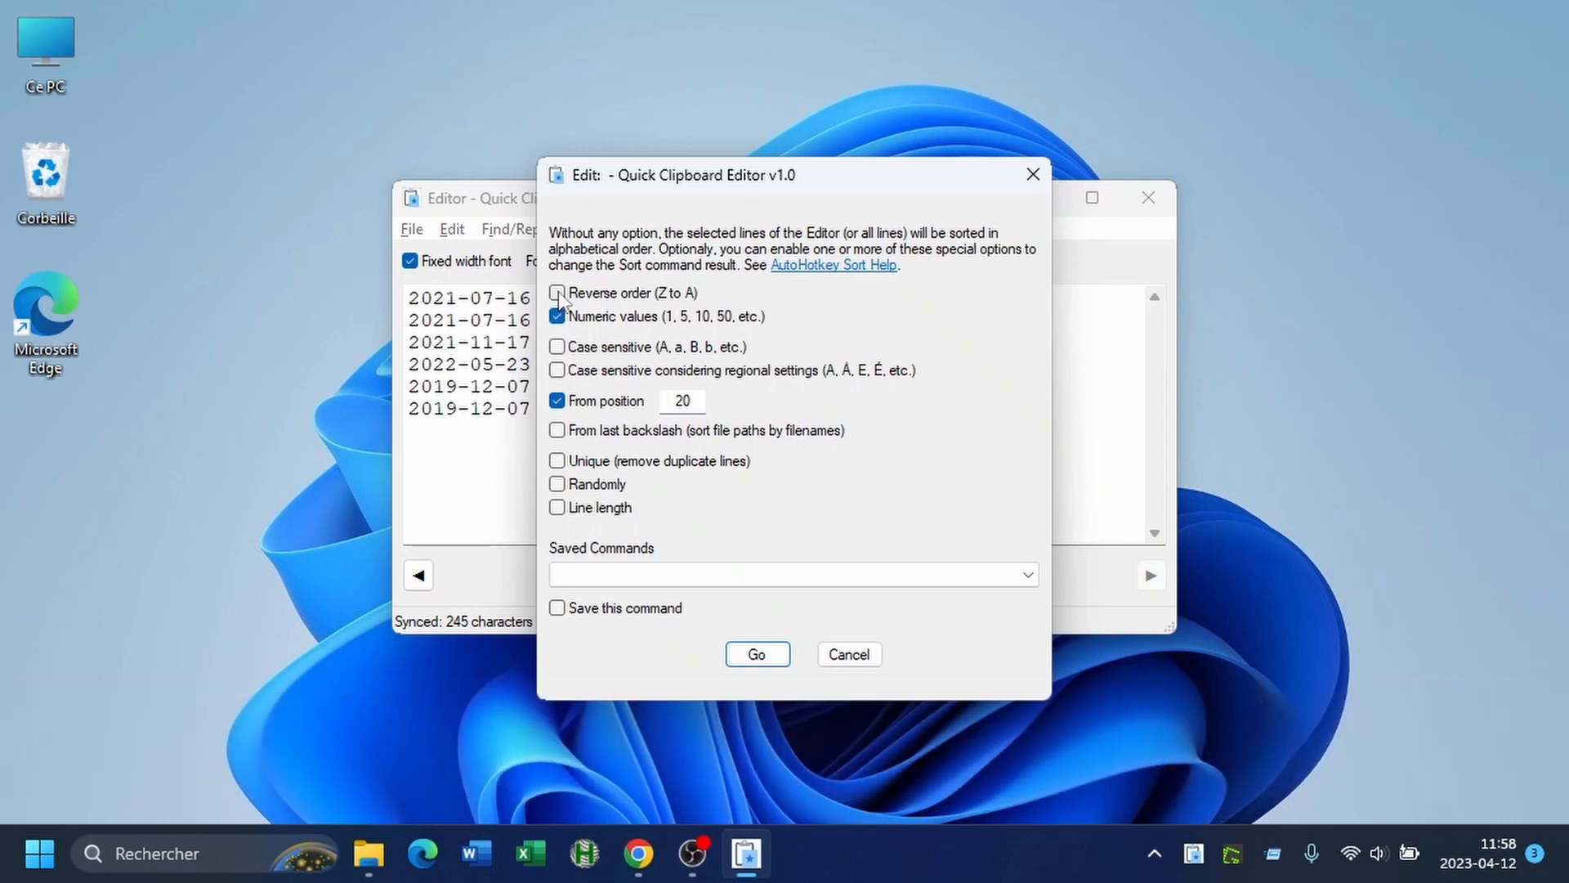
click(558, 293)
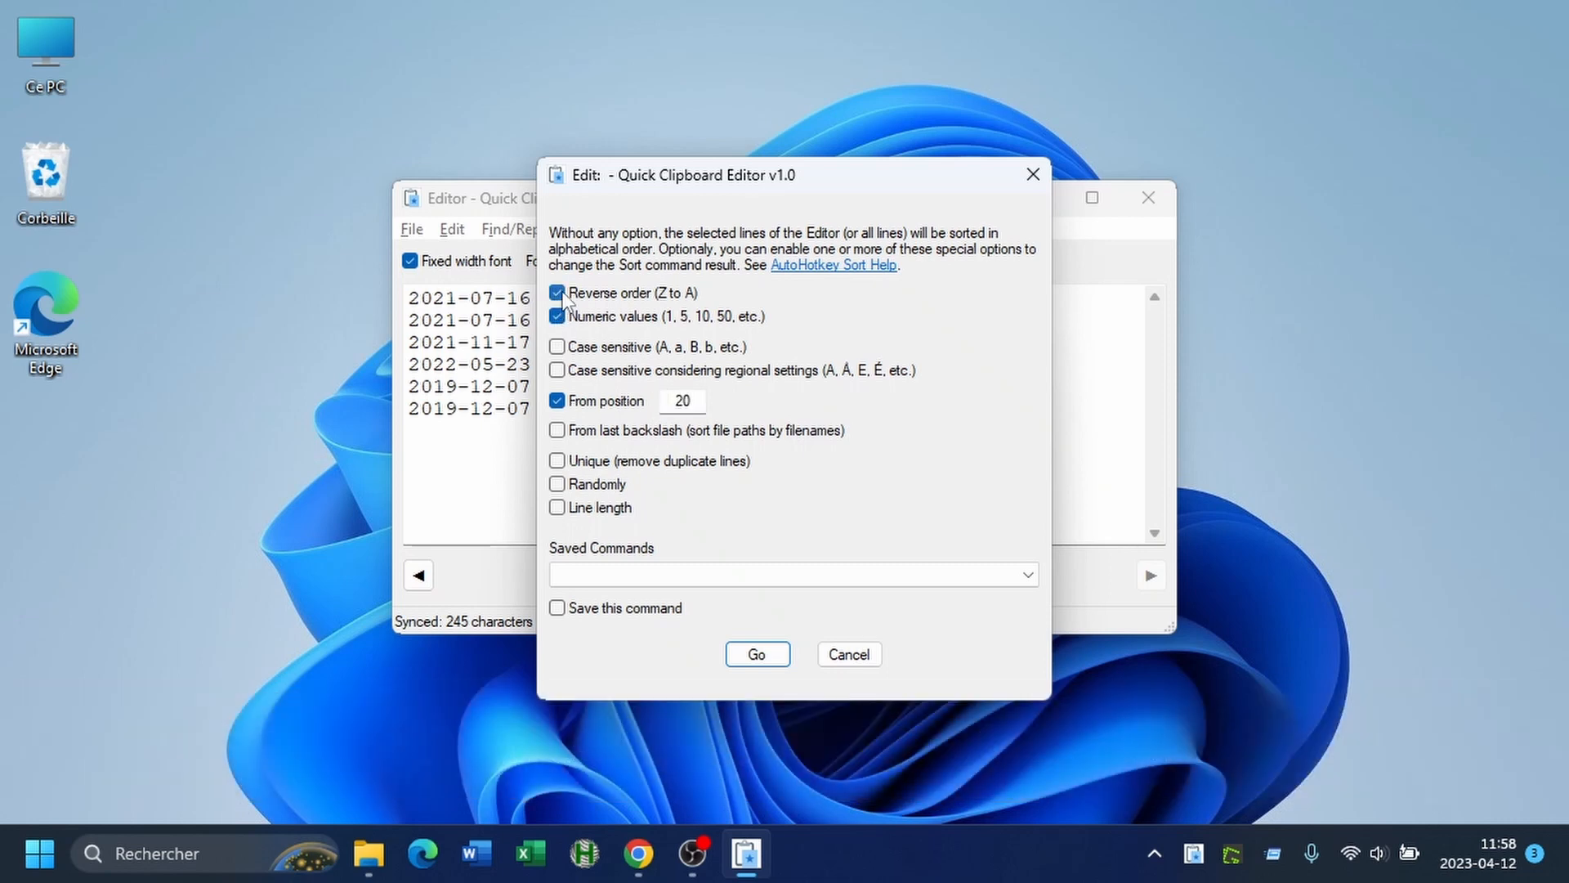
click(757, 654)
double_click(662, 298)
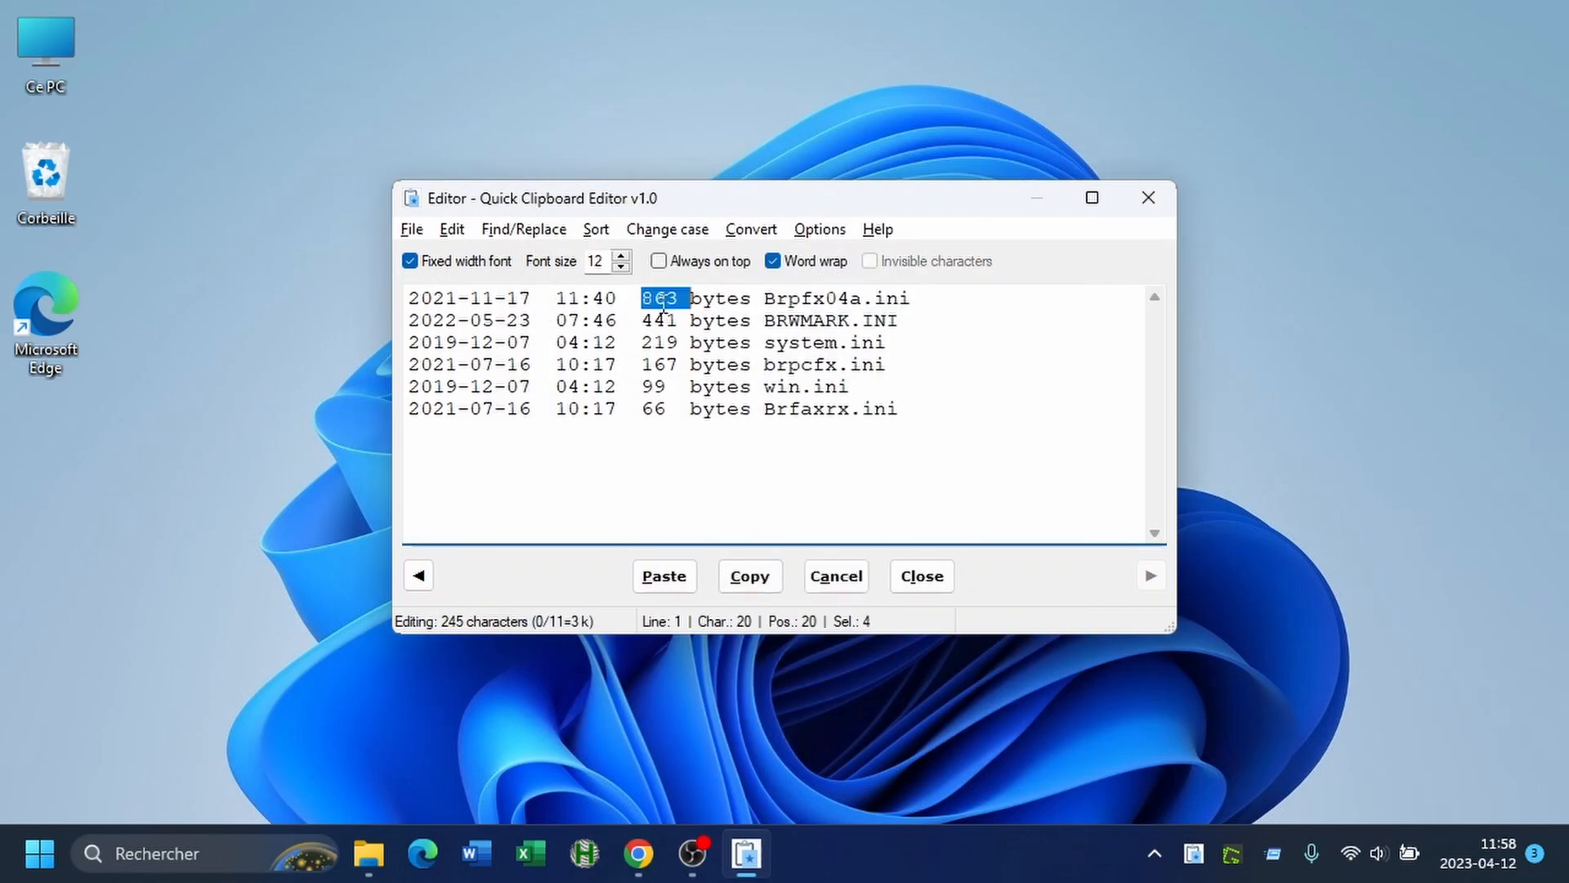
double_click(655, 406)
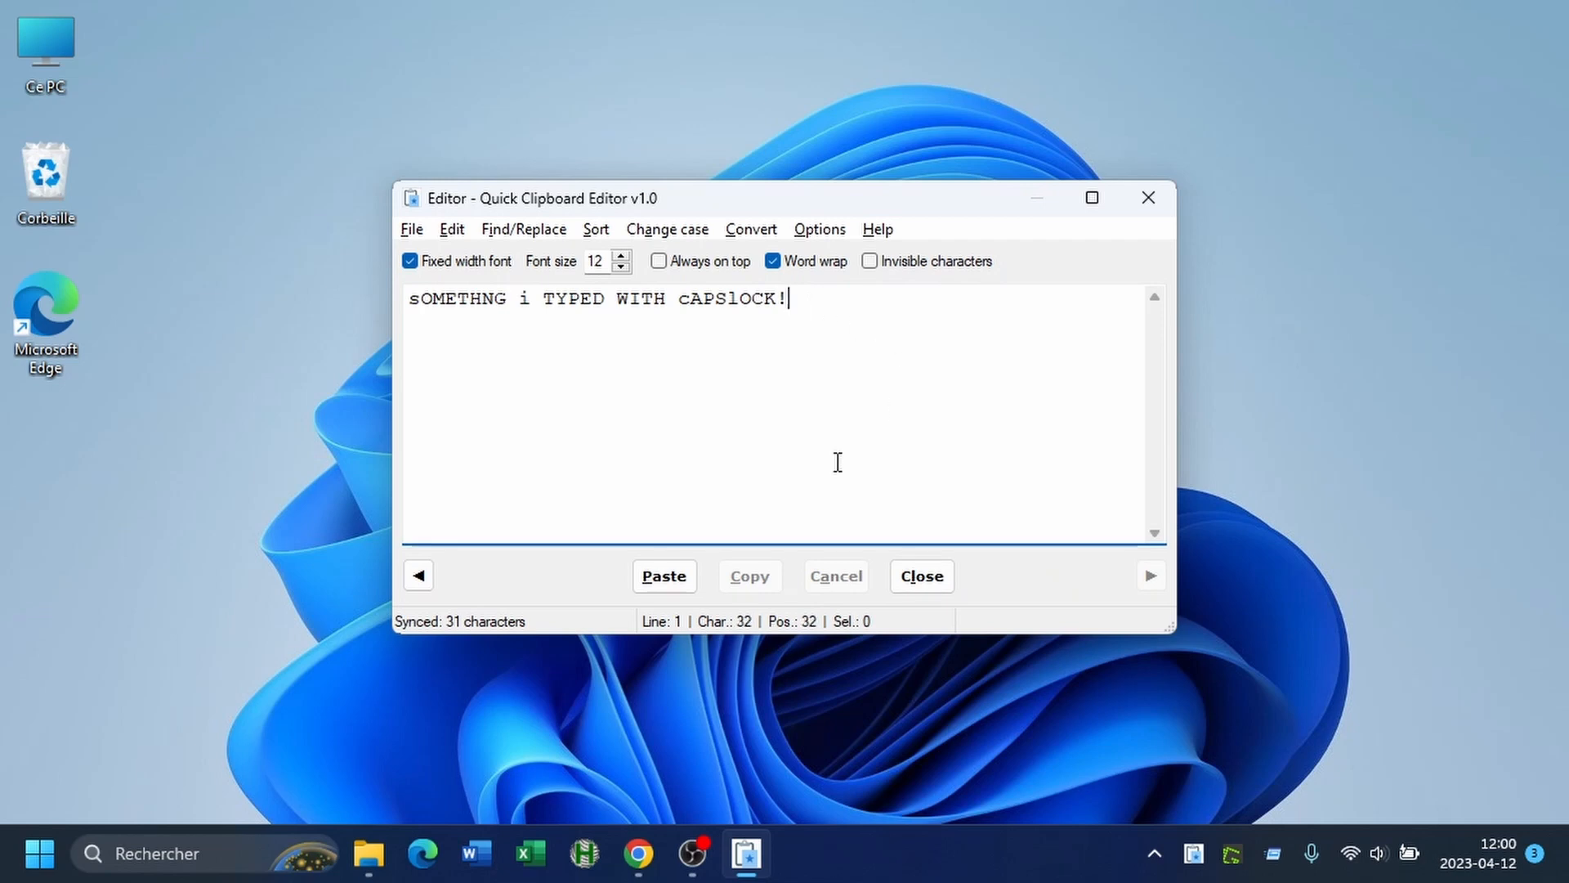
- Apply Toggle case to the sentence typed with CapsLock and look over the available conversion commands
click(670, 232)
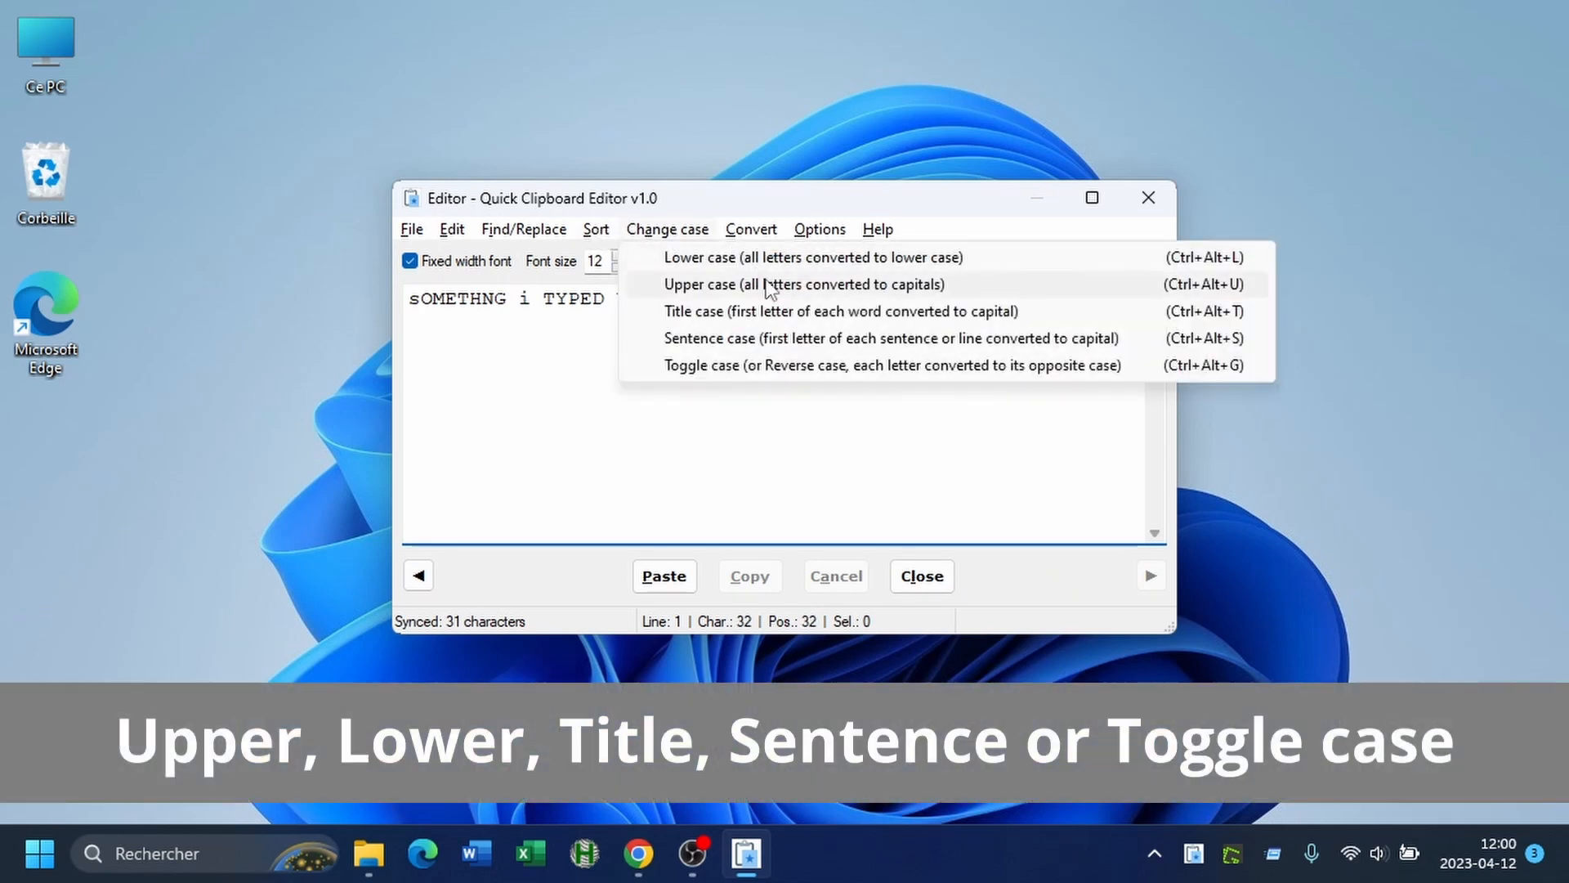
click(776, 369)
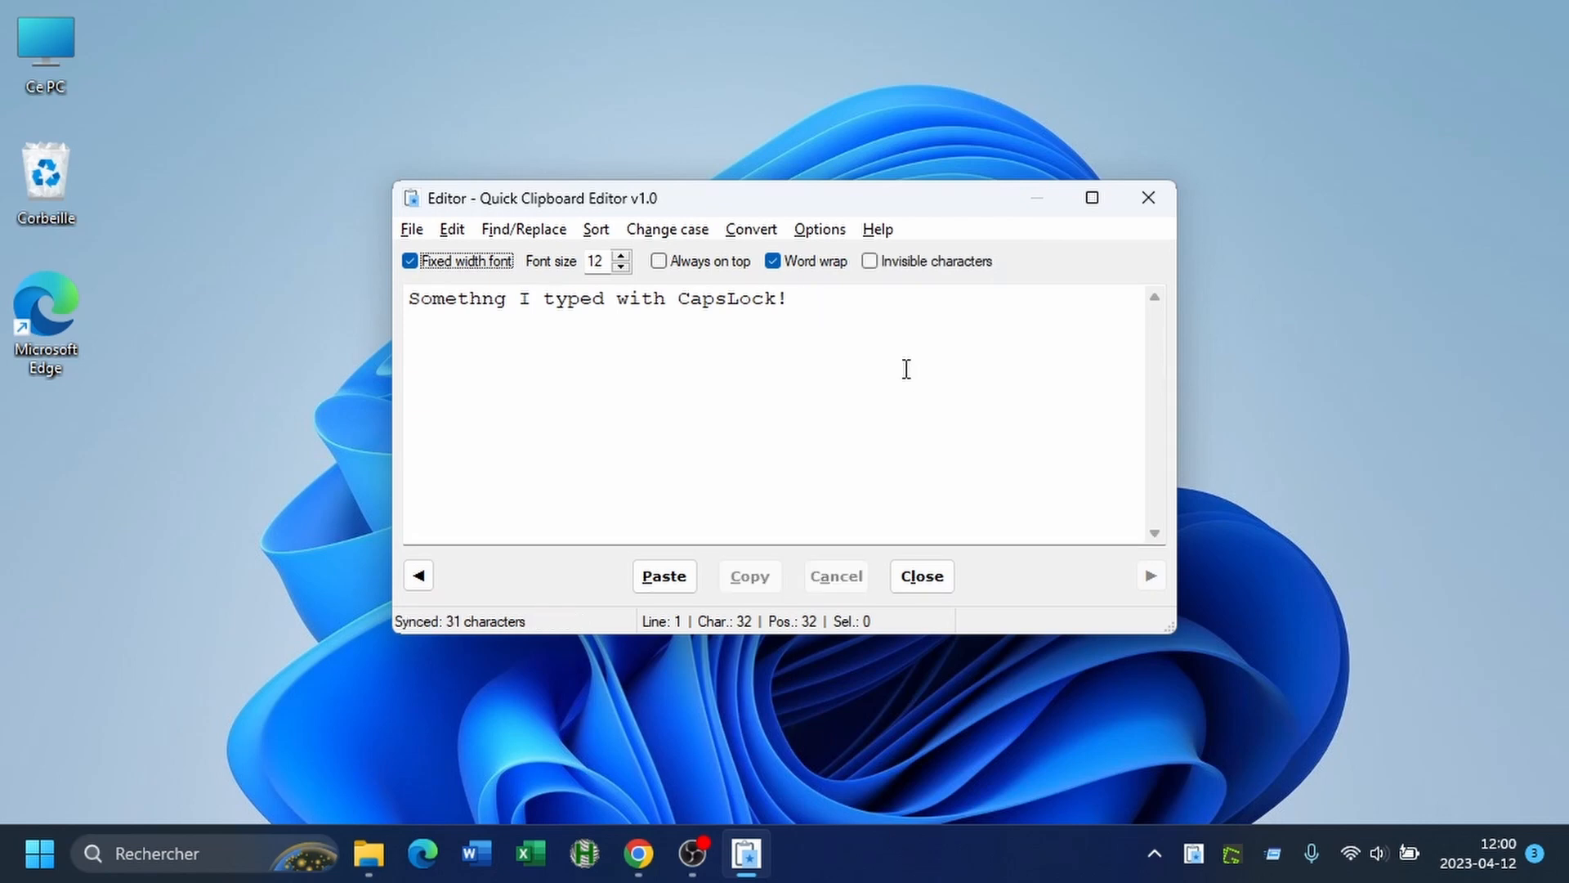
click(750, 230)
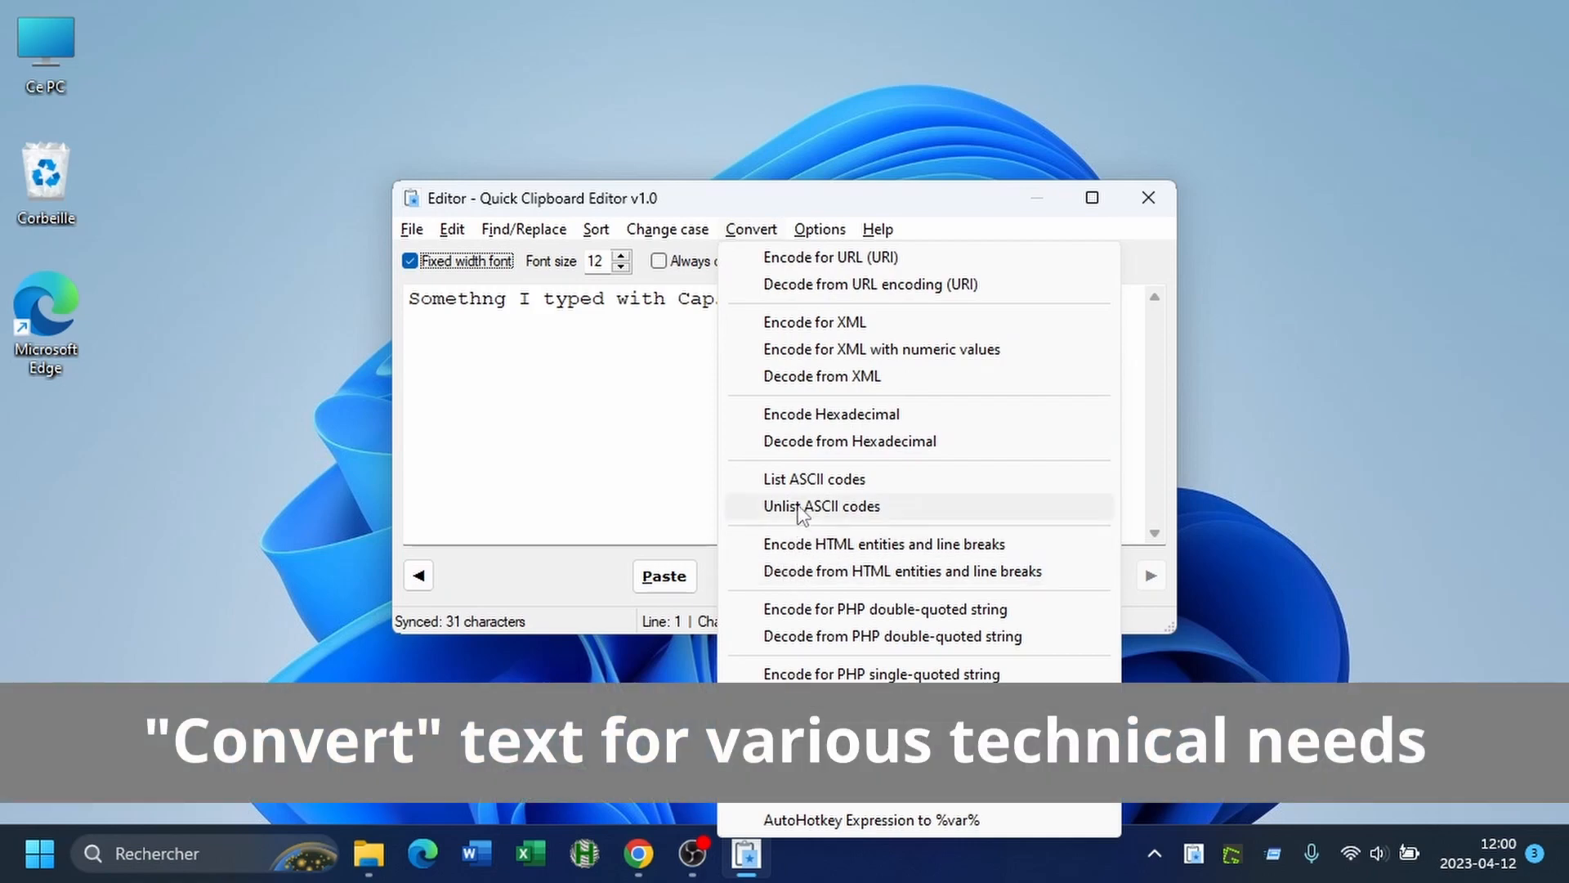
click(764, 212)
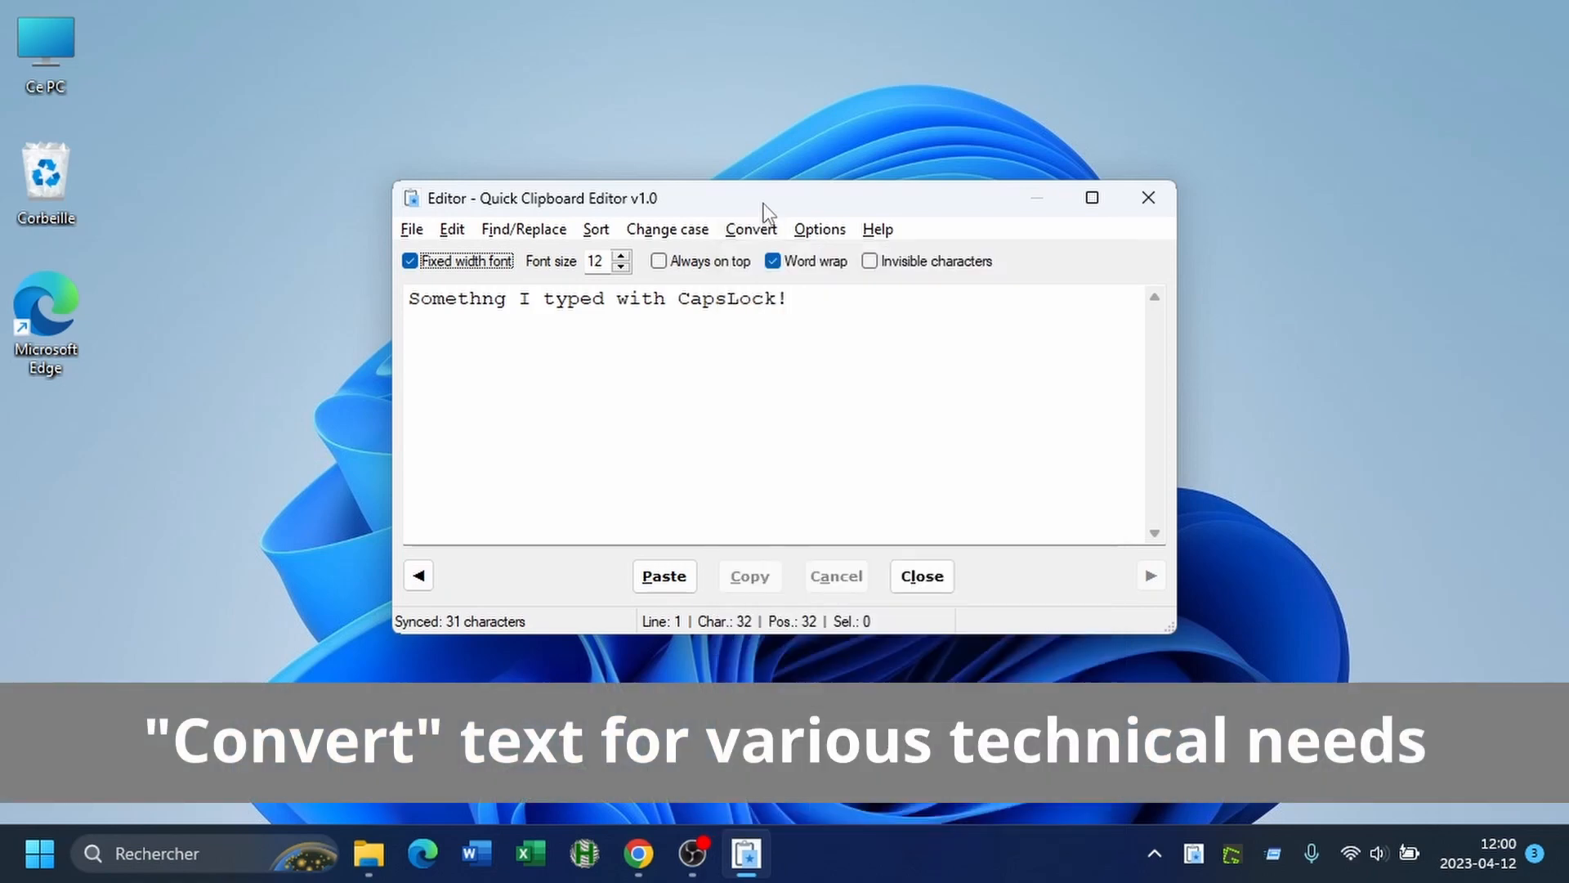
- Switch to the Chrome page editor and copy the bold text under "Encoded URL:" to the clipboard
key(alt+Tab)
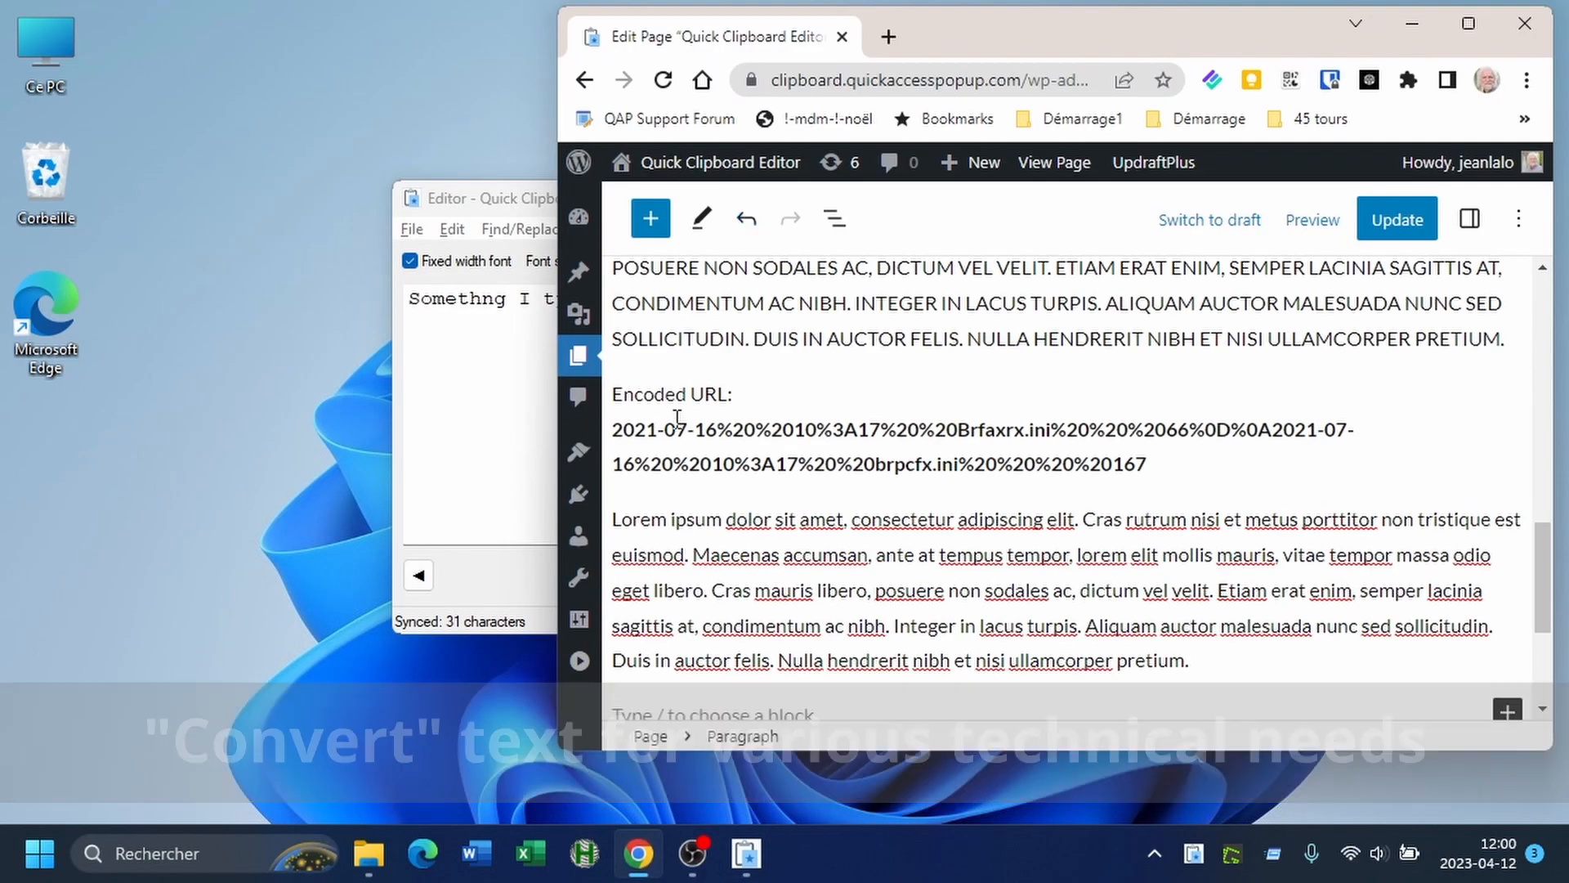
drag(1157, 462, 612, 432)
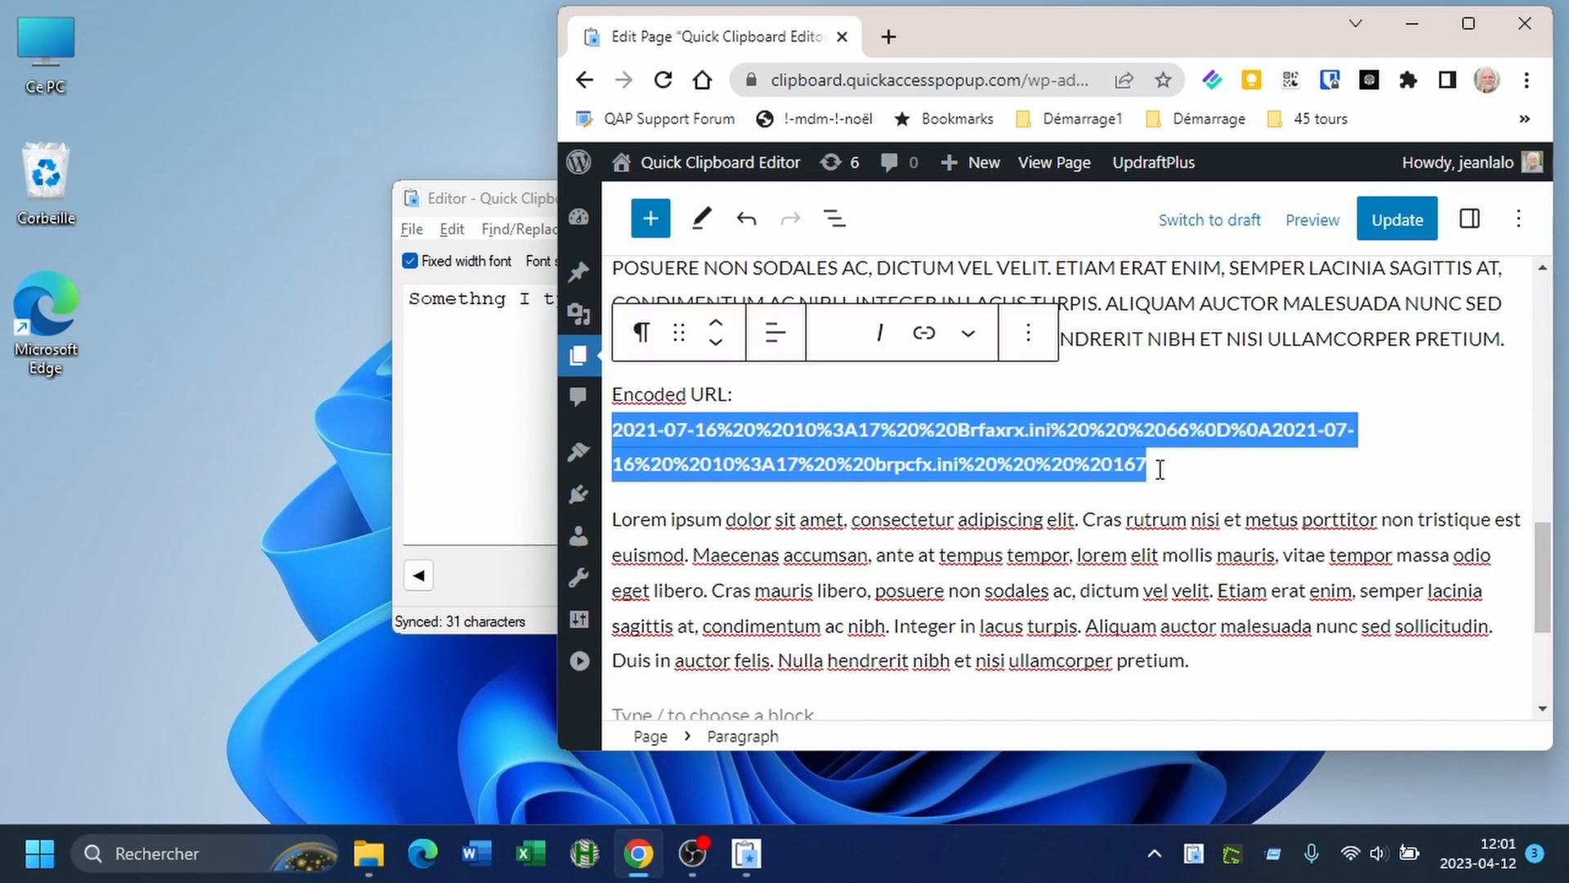
right_click(1057, 431)
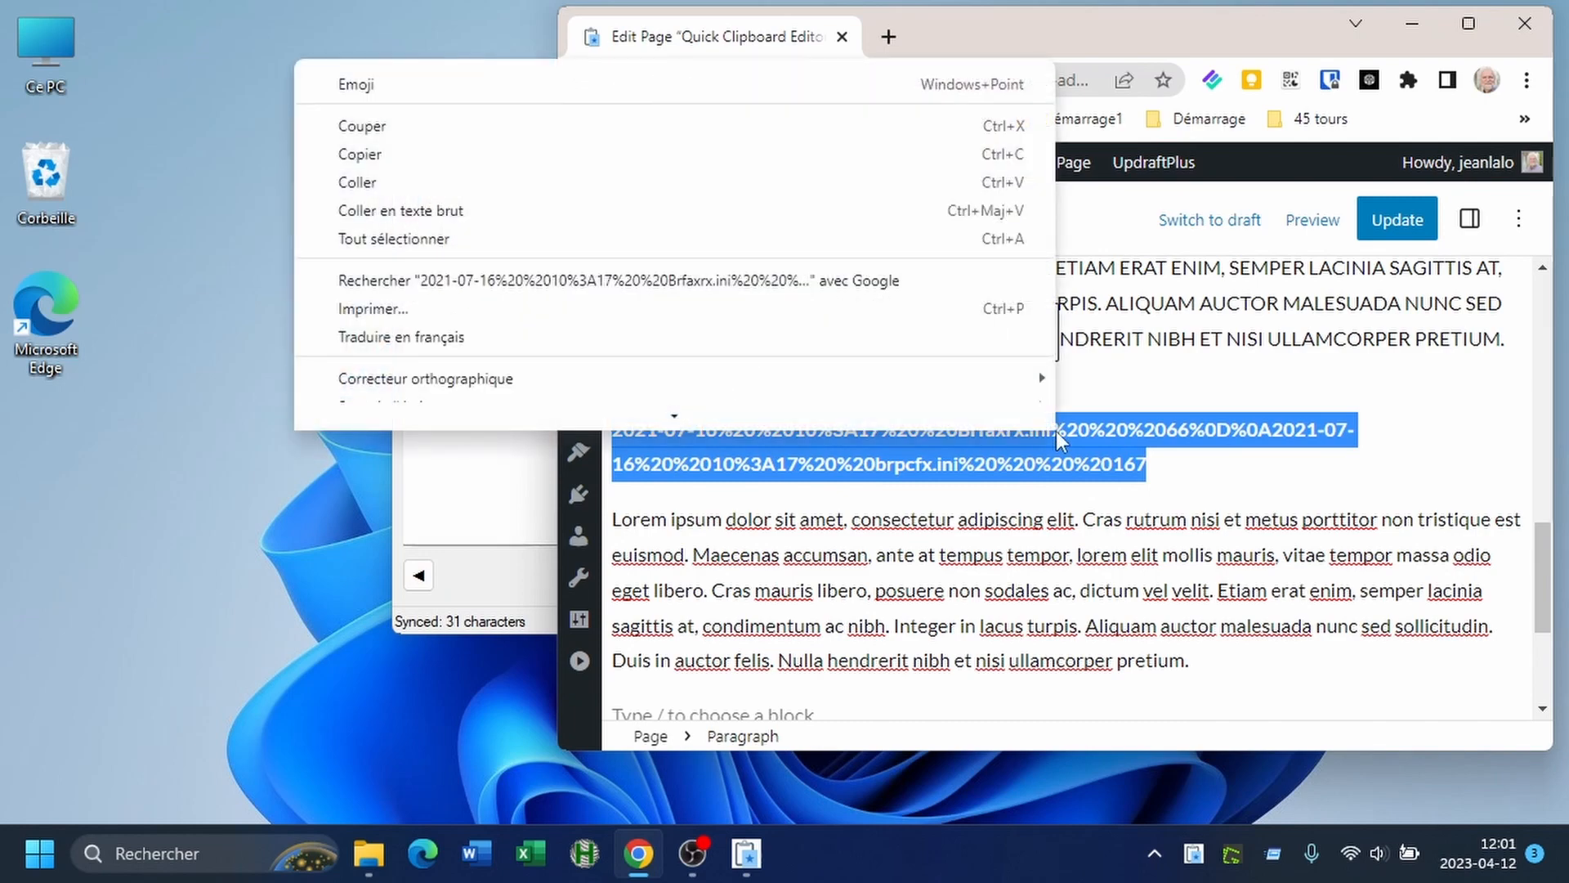
click(523, 174)
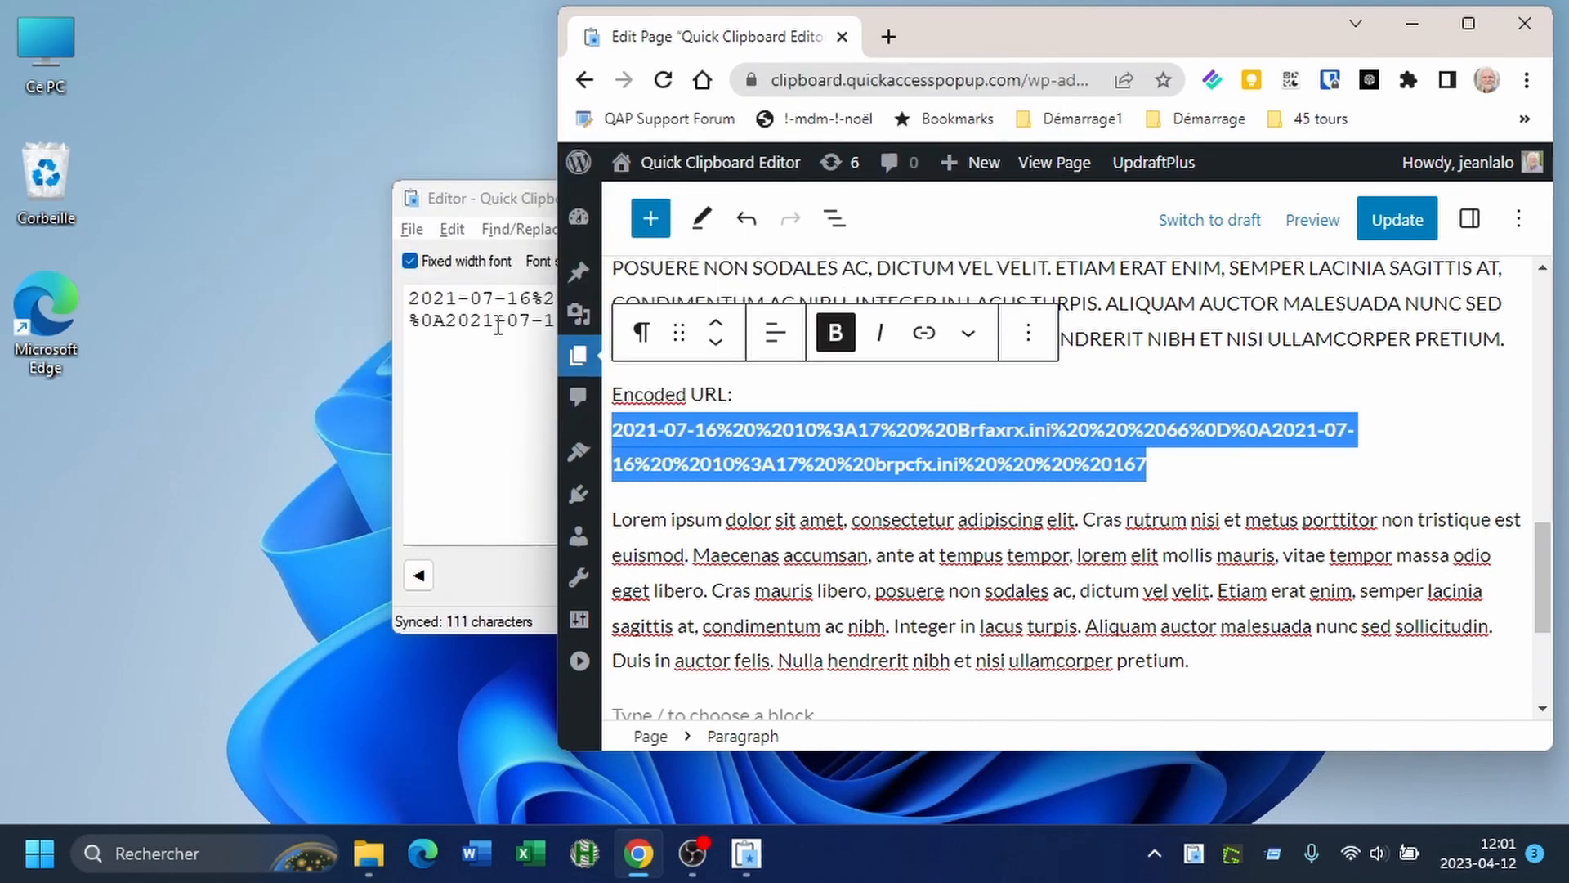
- Return to Quick Clipboard Editor and decode the copied text from URL encoding (URI)
click(419, 302)
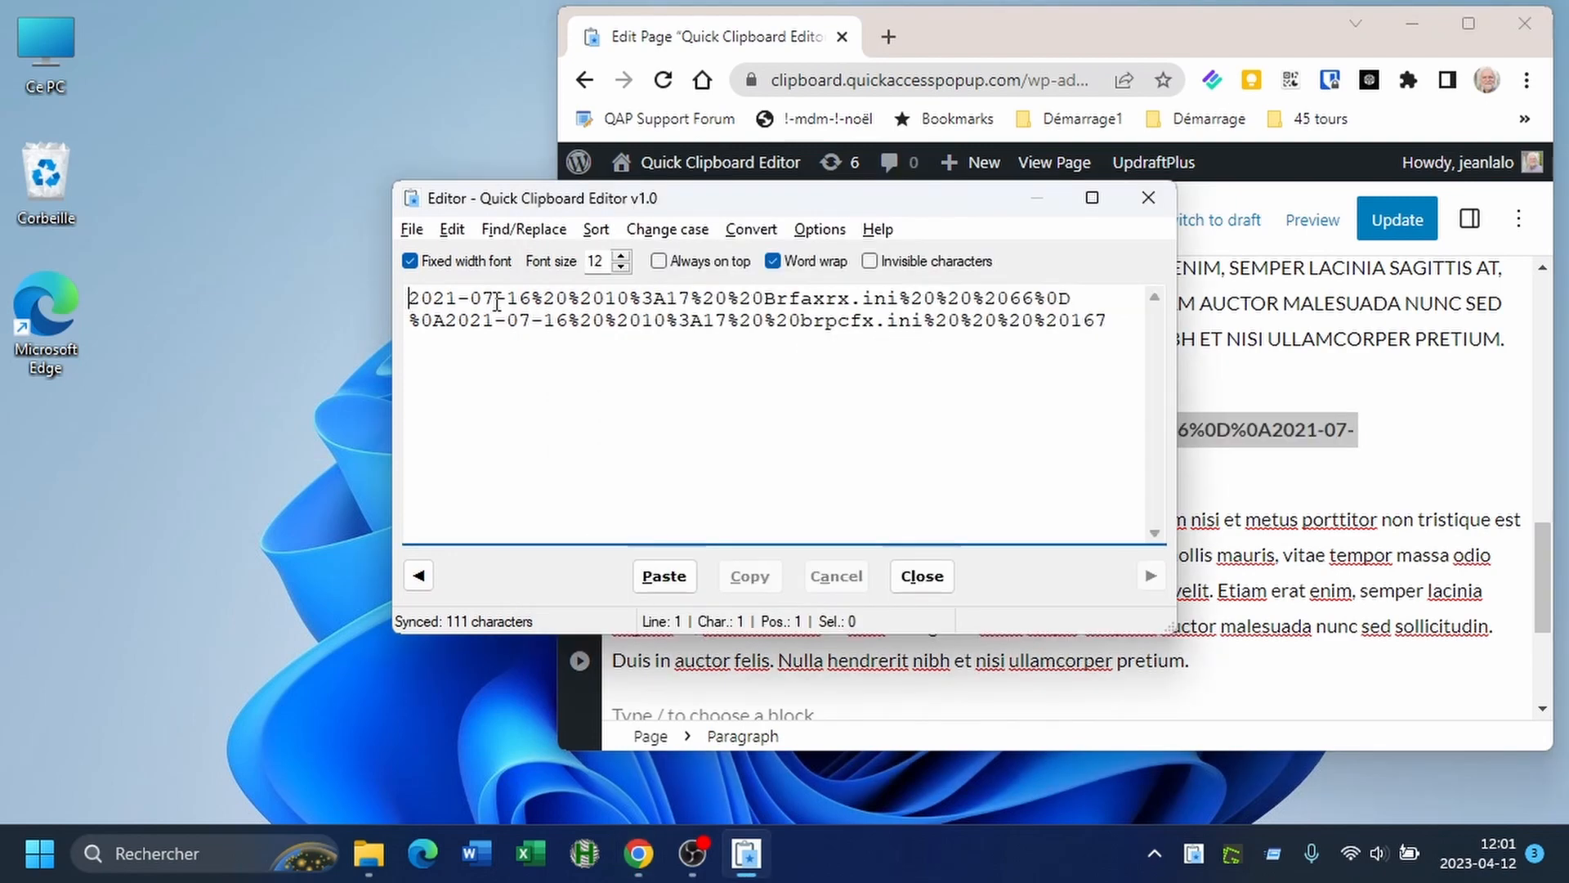
click(749, 230)
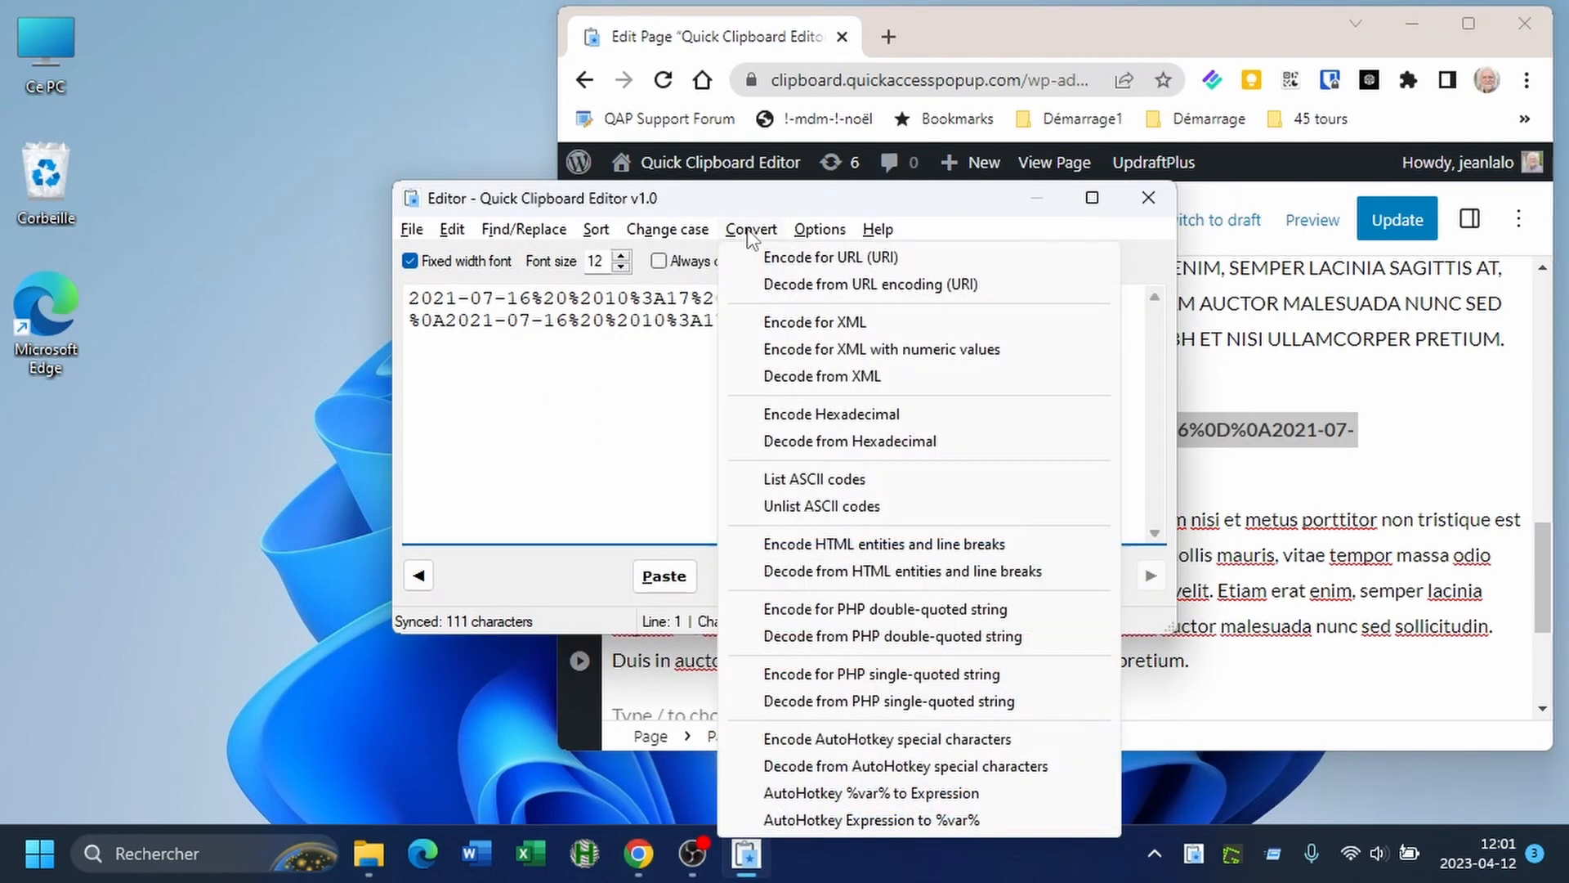
click(934, 286)
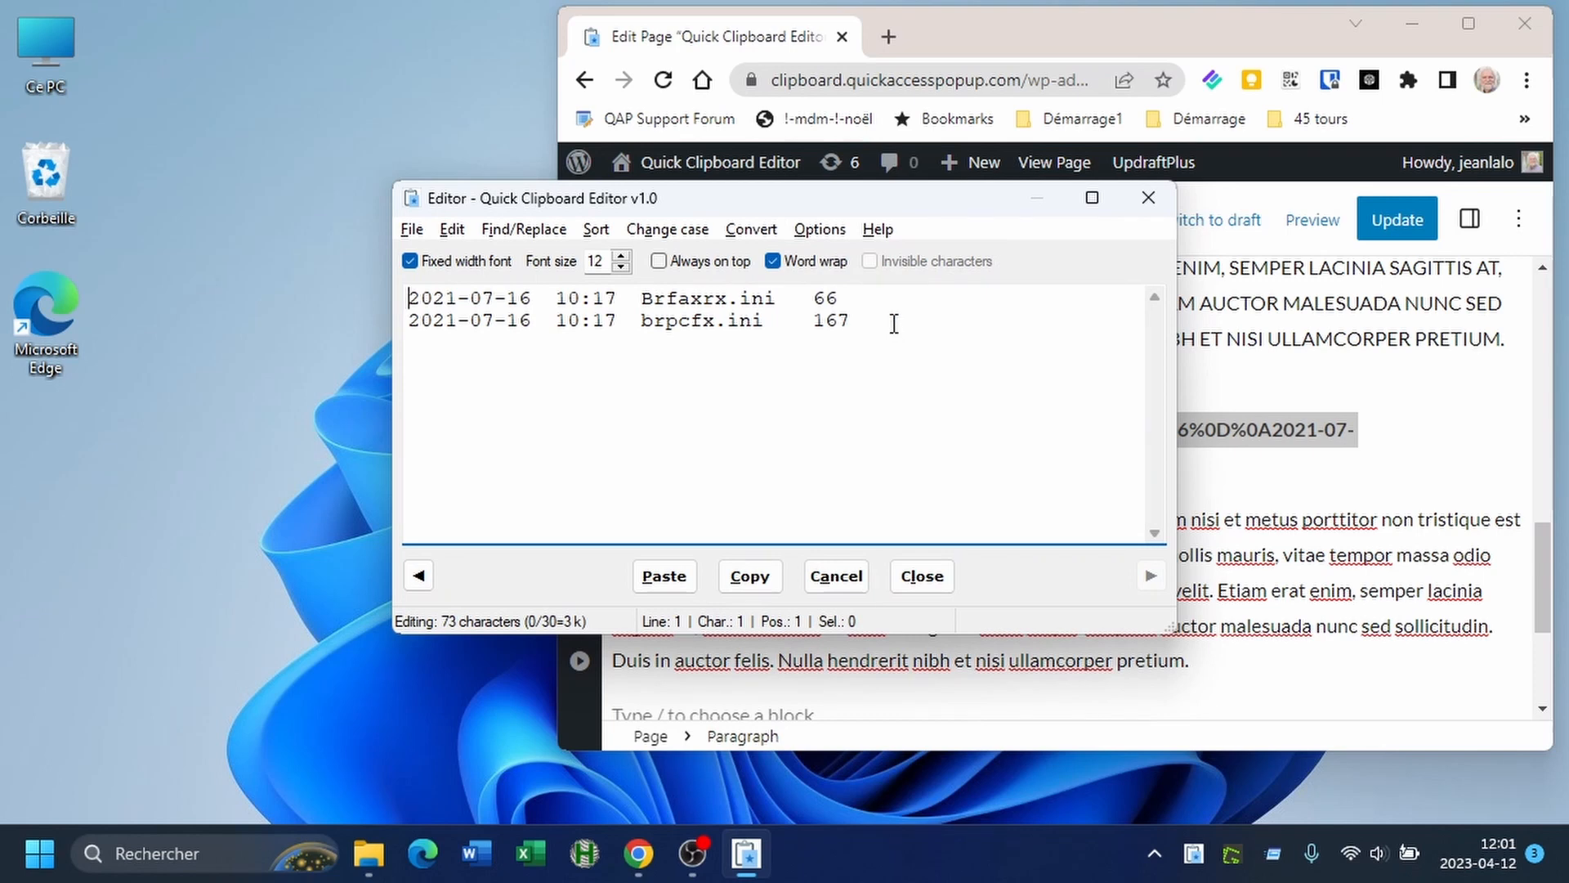
- Encode the two decoded file lines for URL (URI)
click(755, 230)
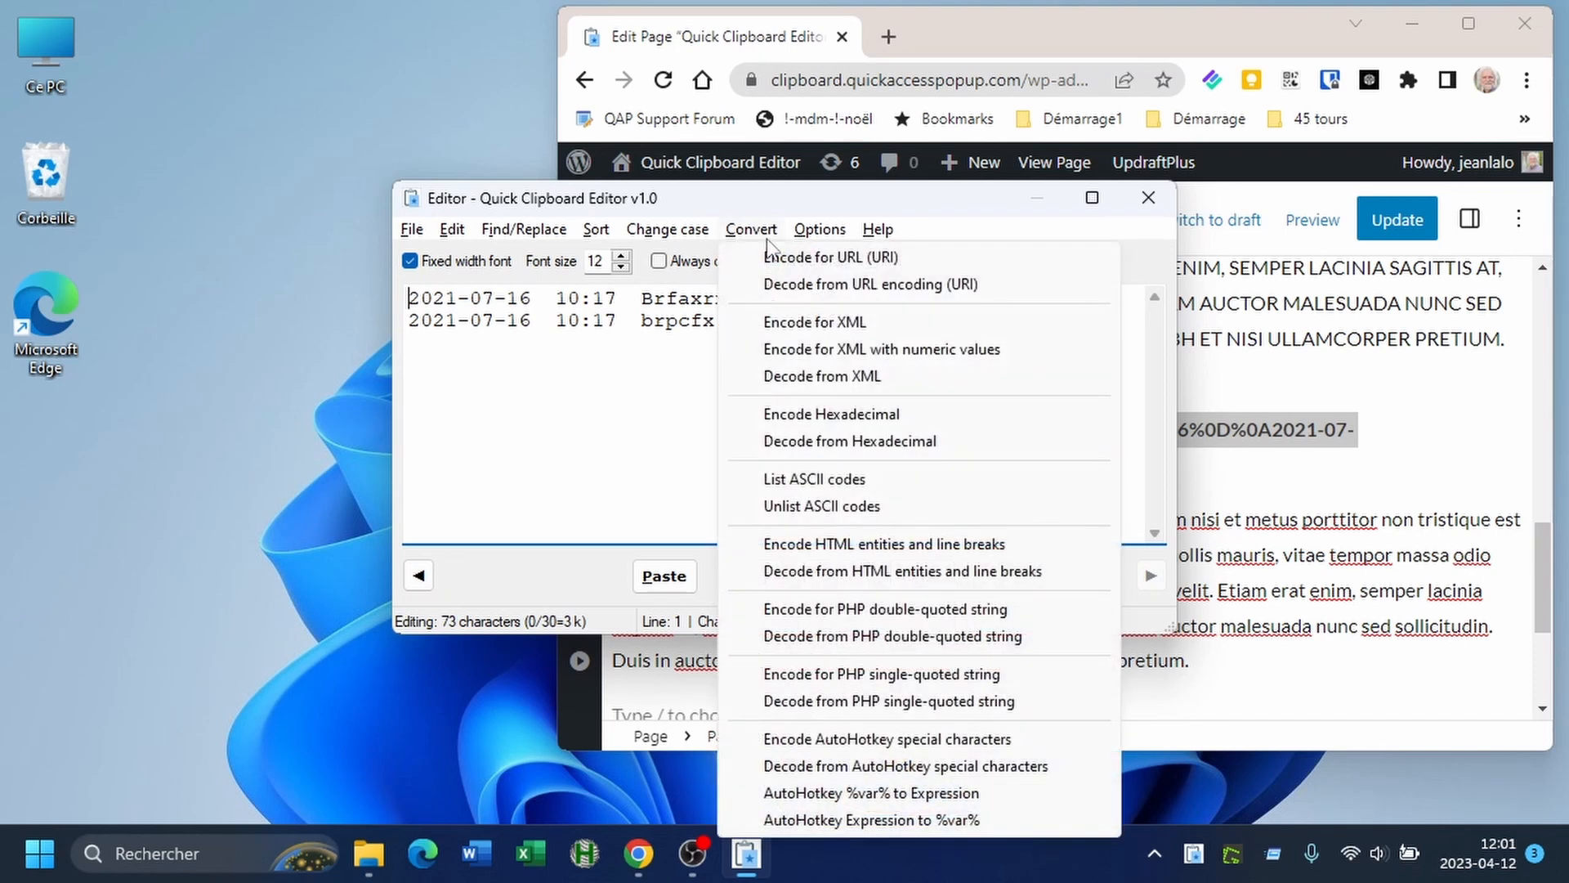
click(790, 258)
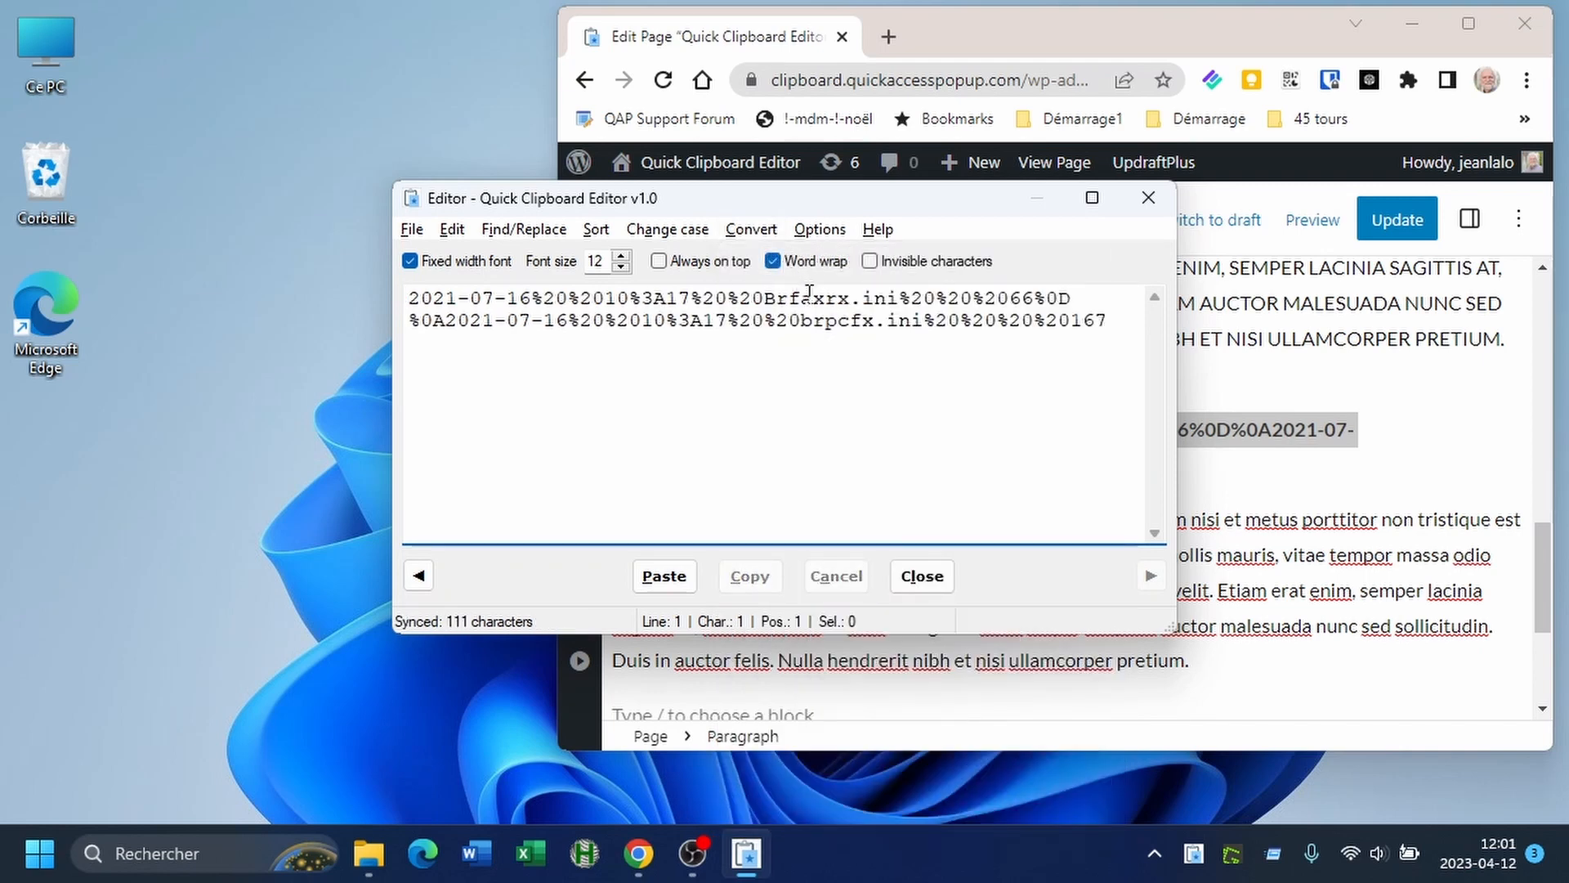
click(755, 231)
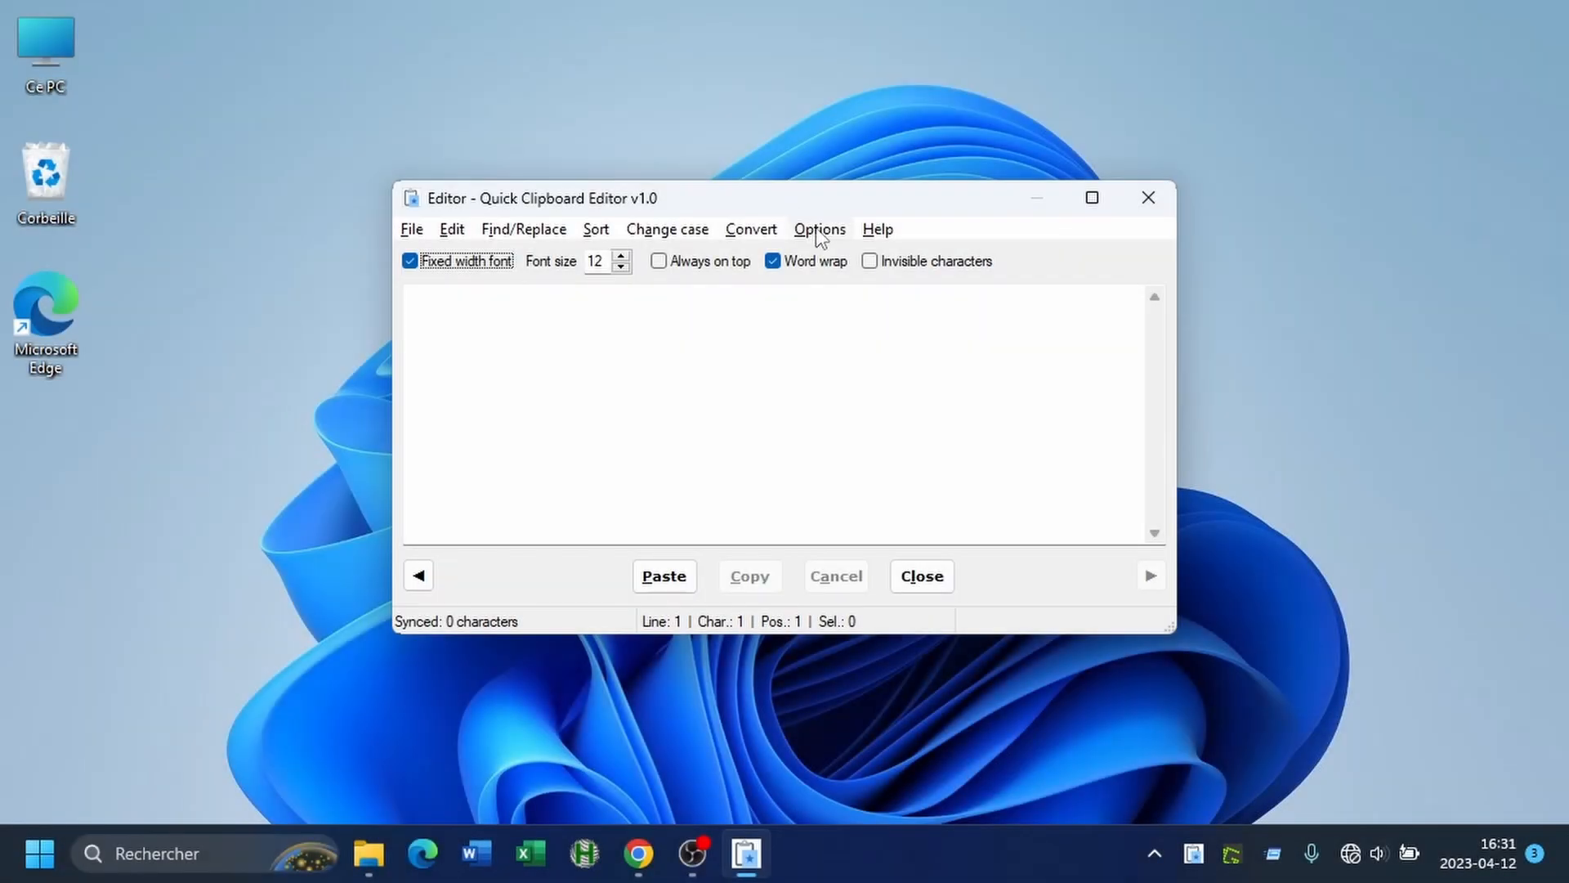
- Review the Launch, Editor Window, Hotkeys, Clipboard History and Saved Commands options, and leave them without saving
click(820, 232)
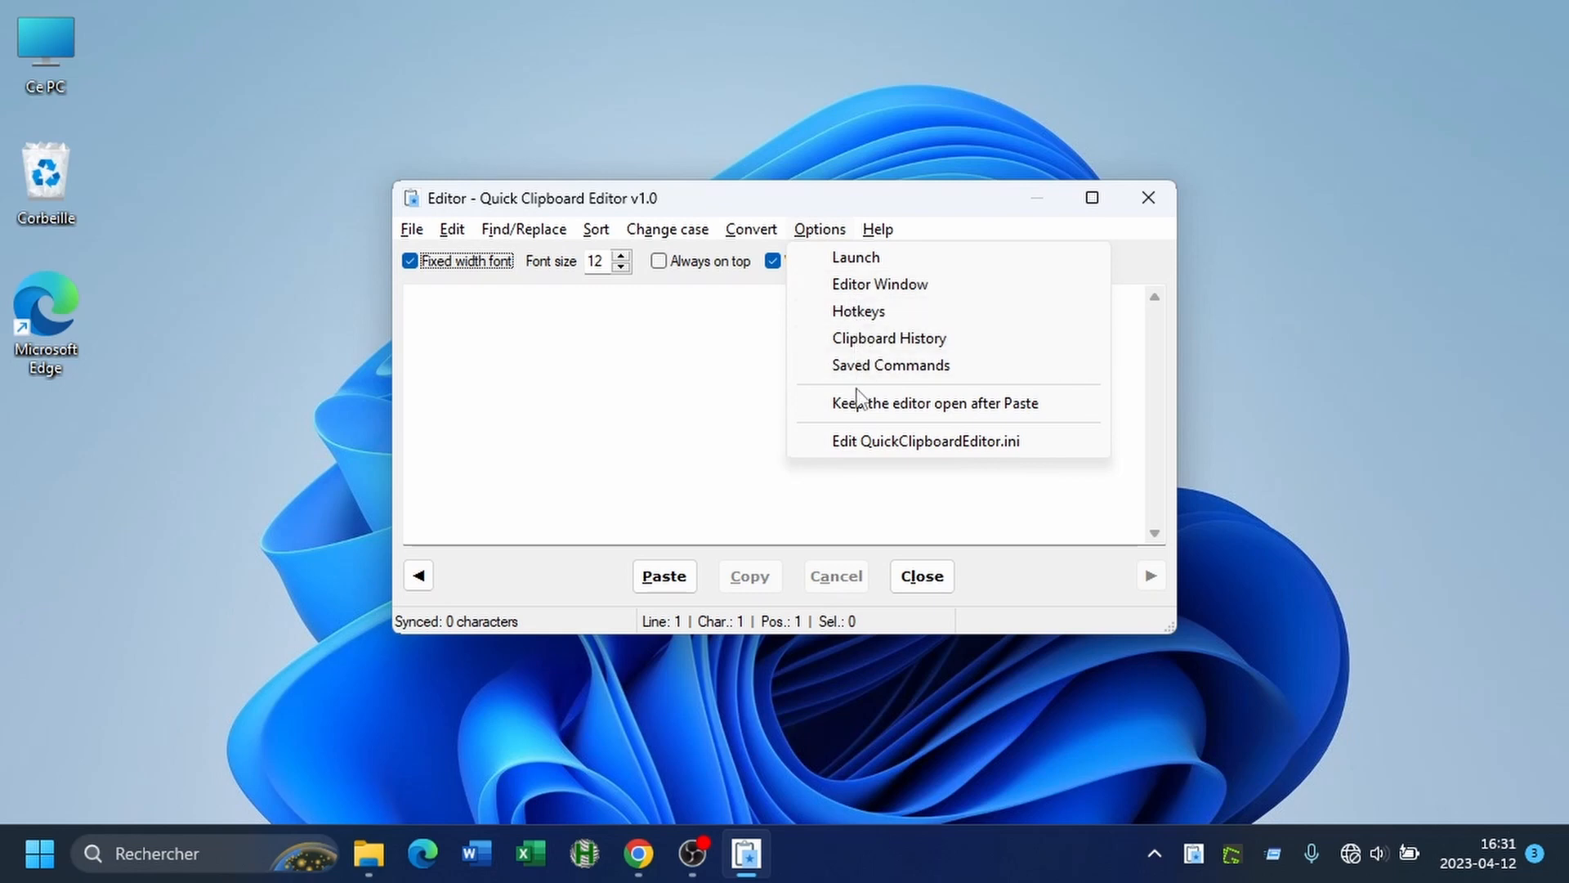
click(866, 266)
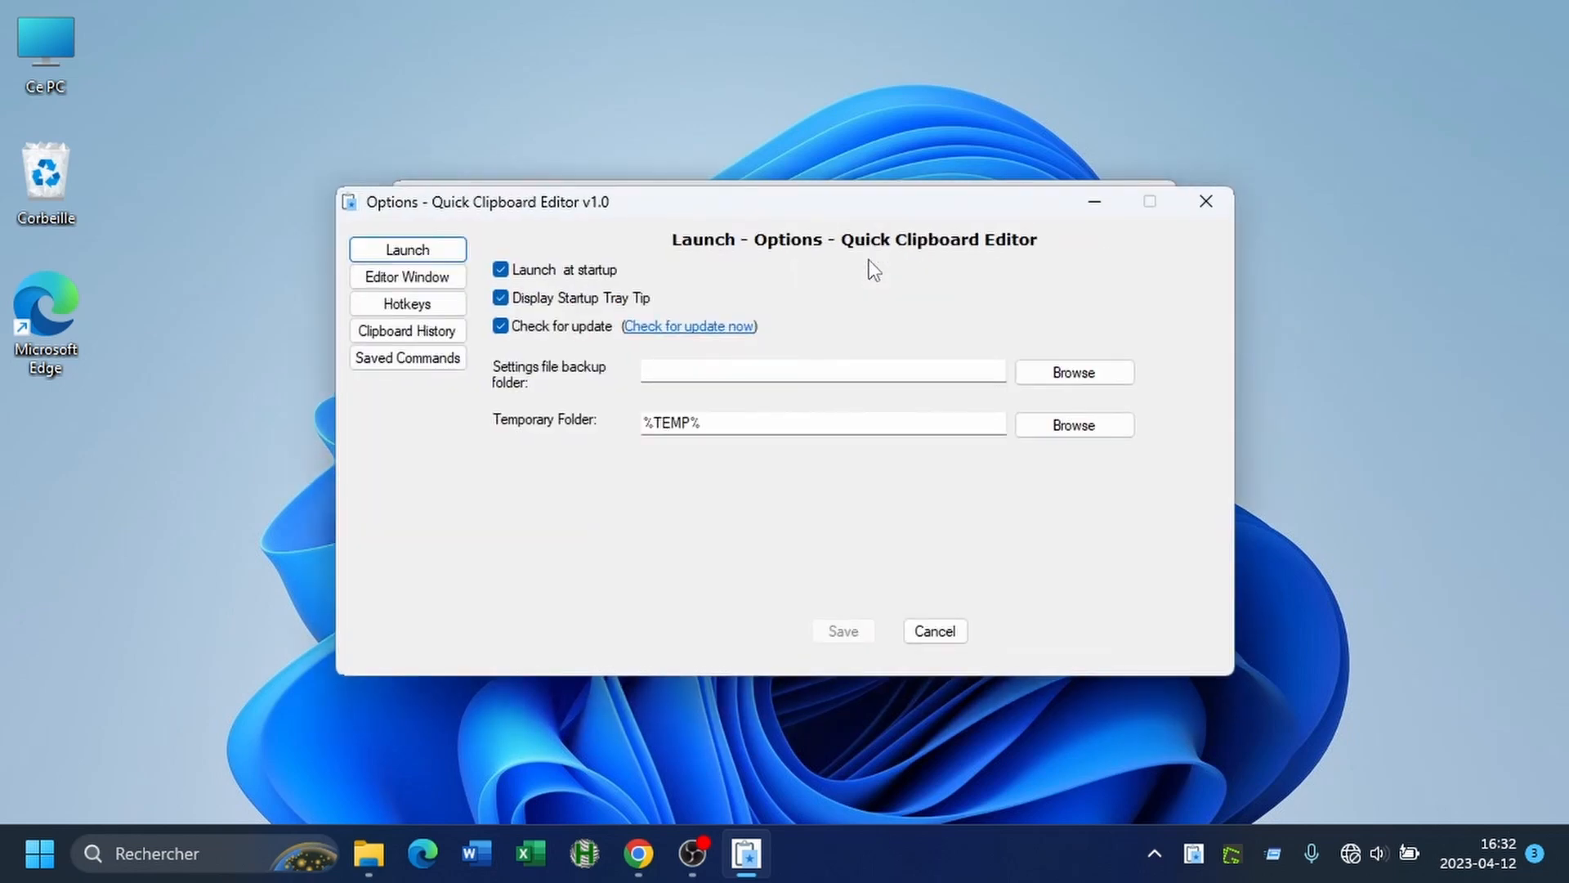
click(448, 276)
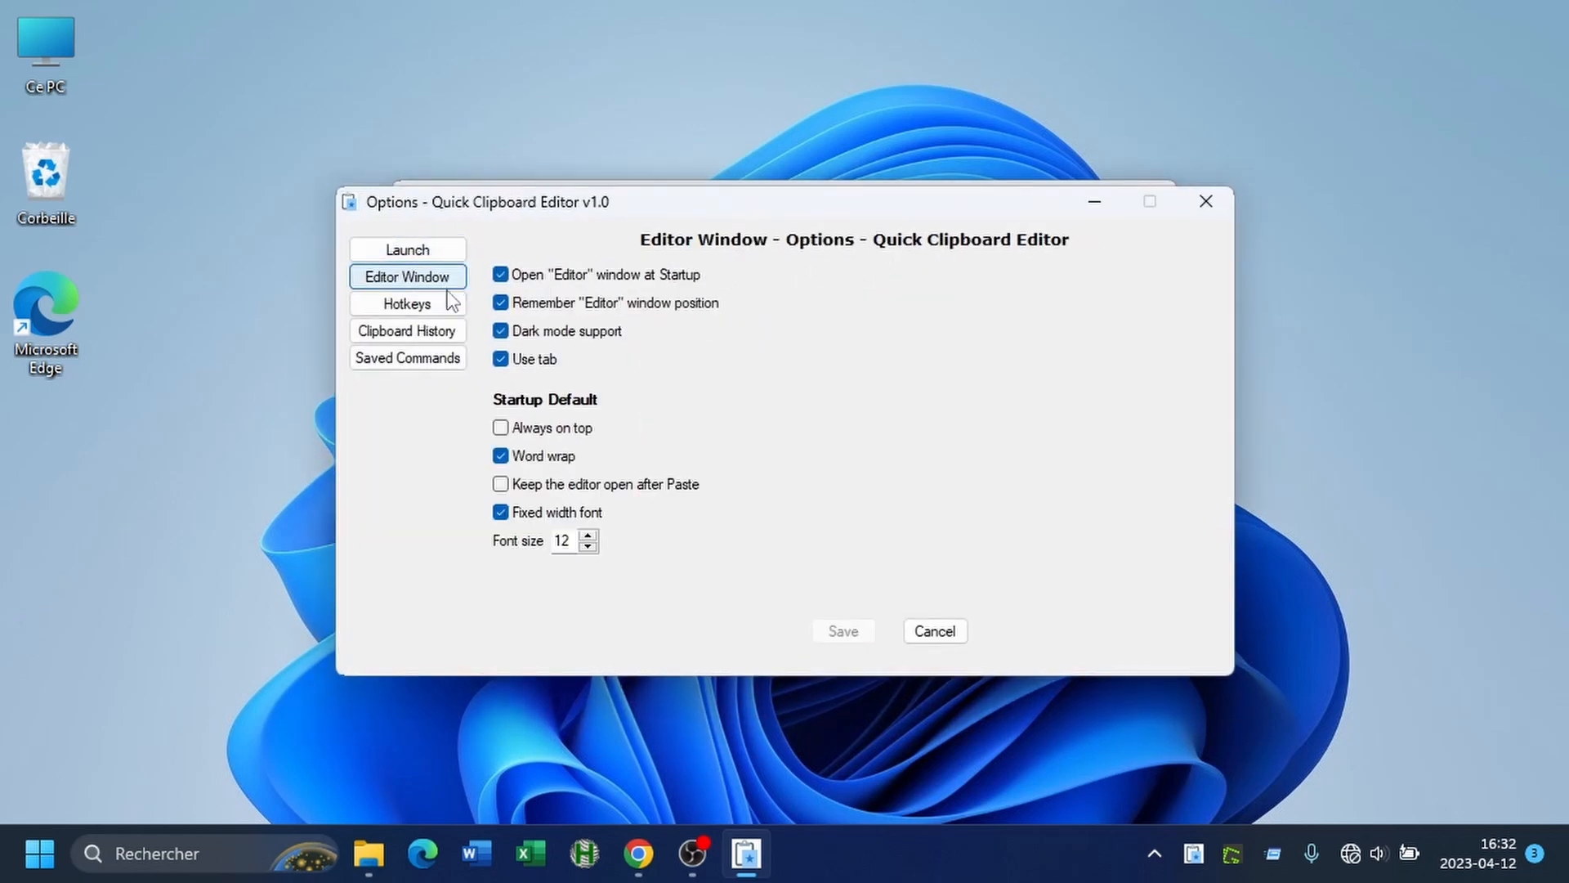
click(448, 308)
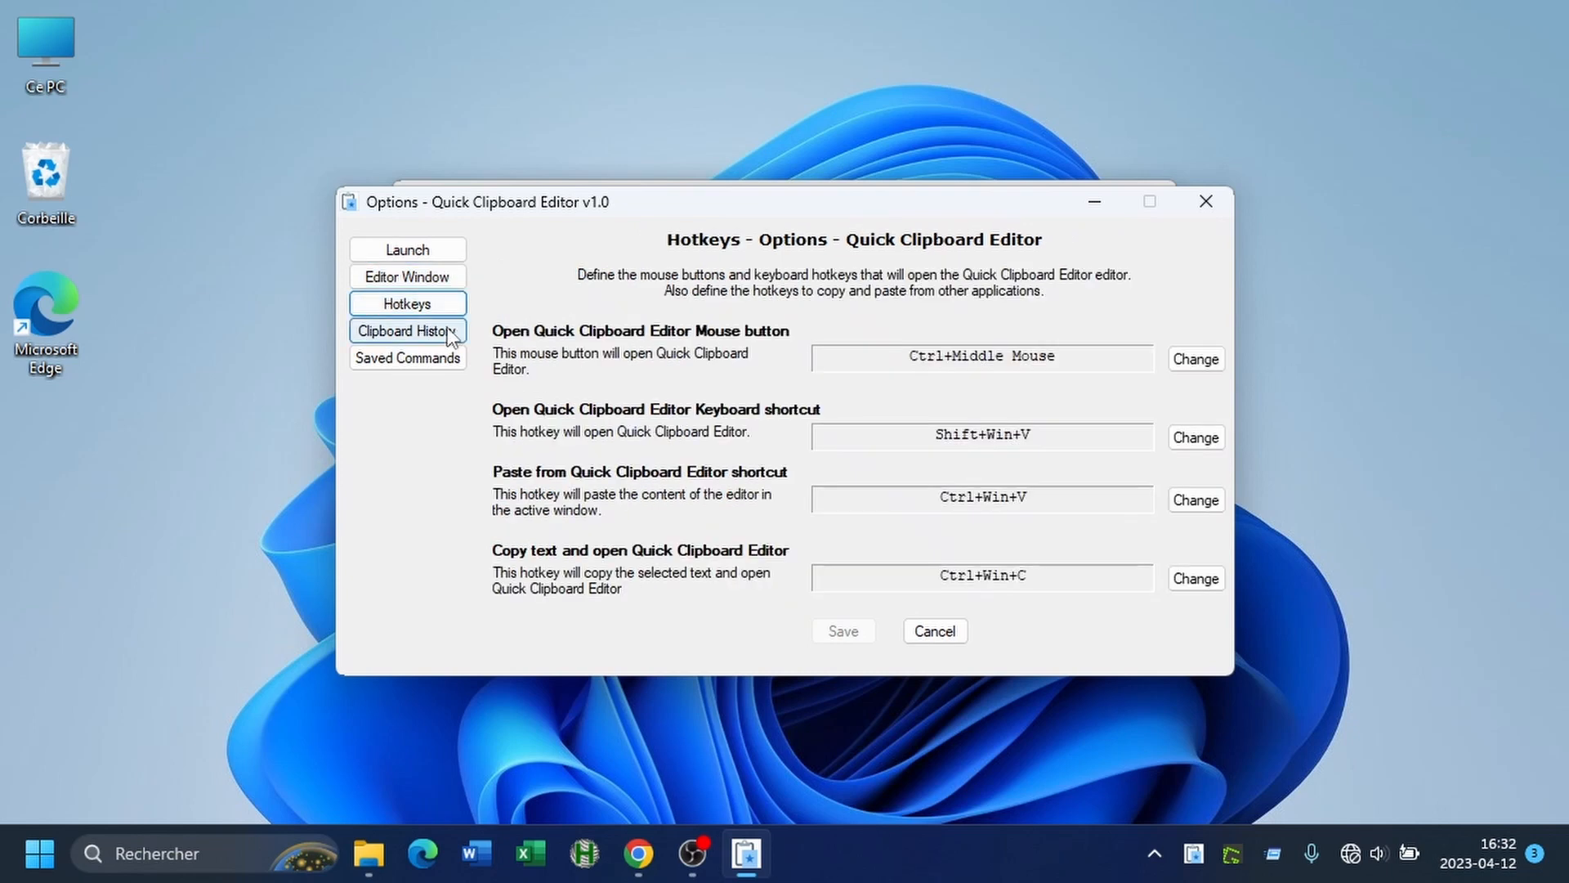
click(449, 331)
click(444, 360)
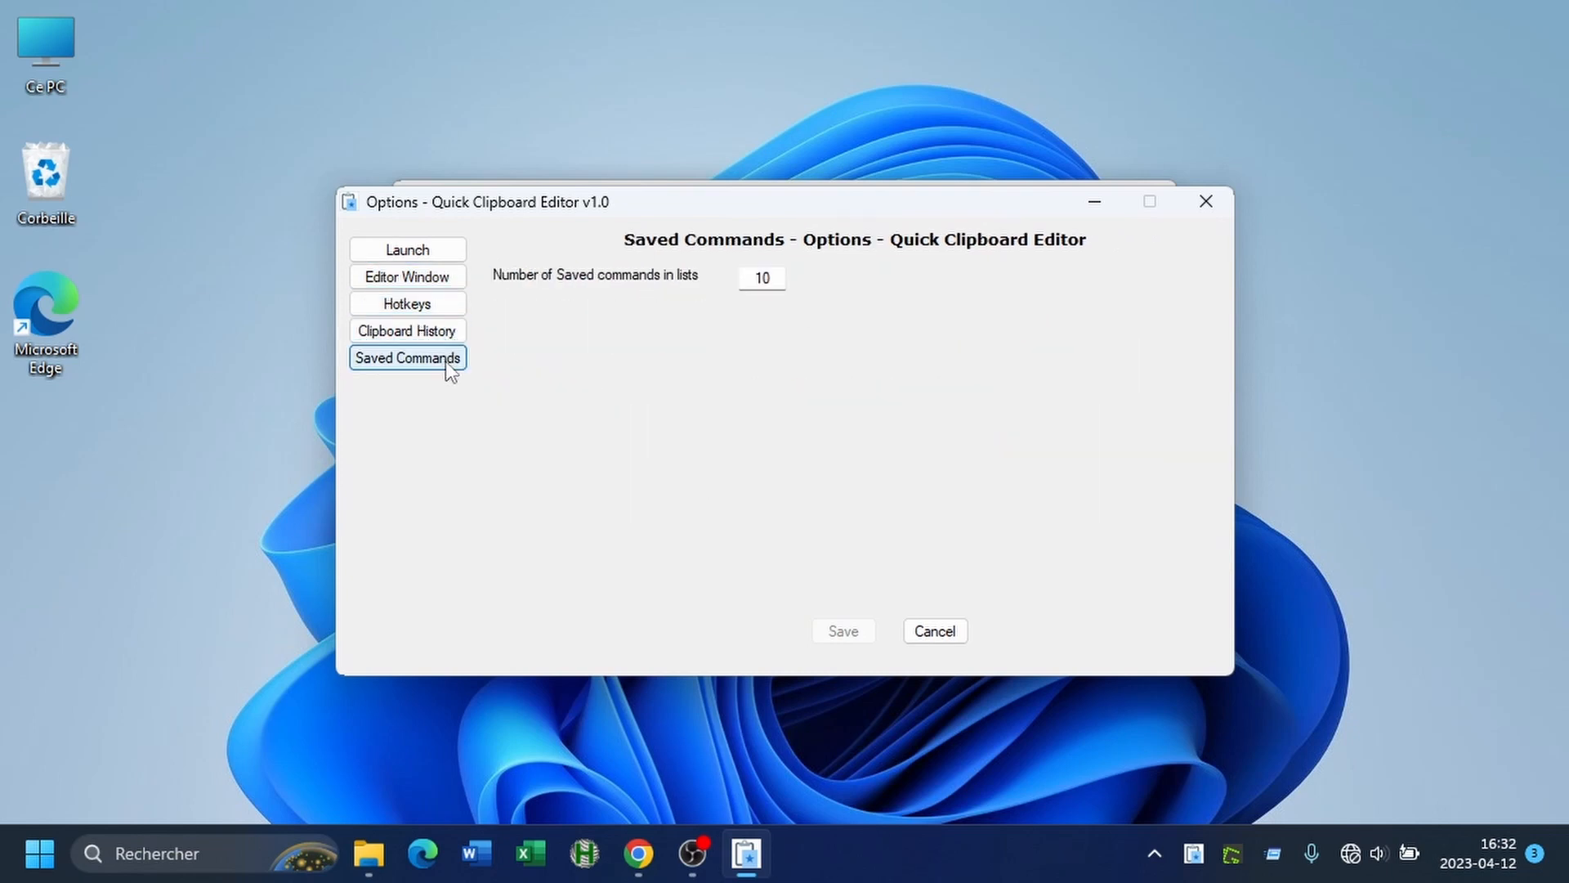
click(946, 636)
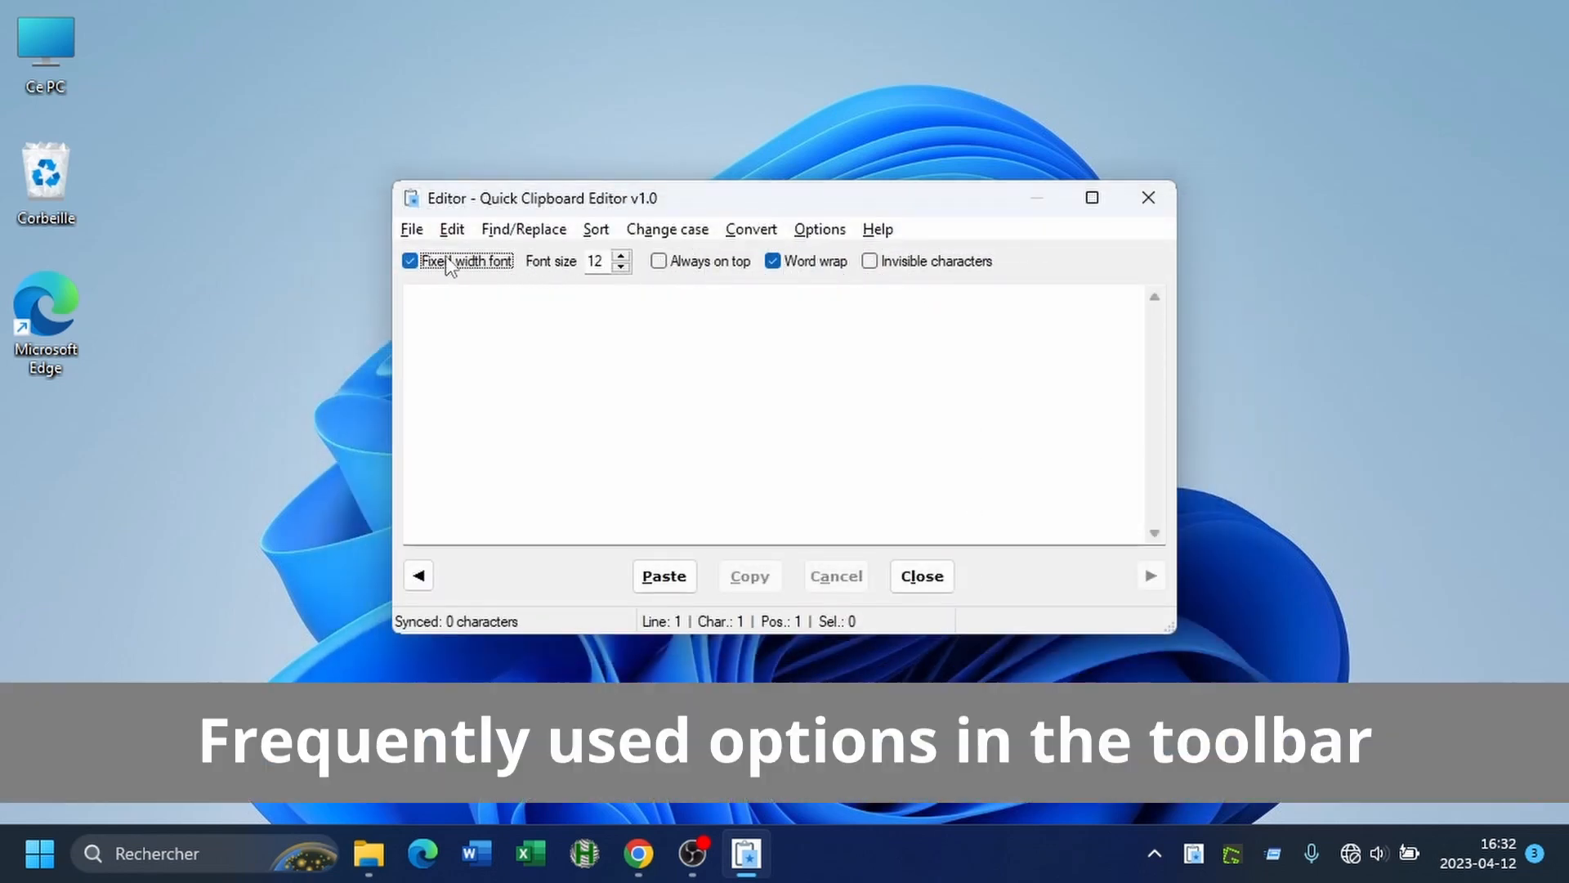
- Turn on Always on top for the editor, bring up Chrome and move the editor clear of the page's feature list
click(662, 265)
click(638, 854)
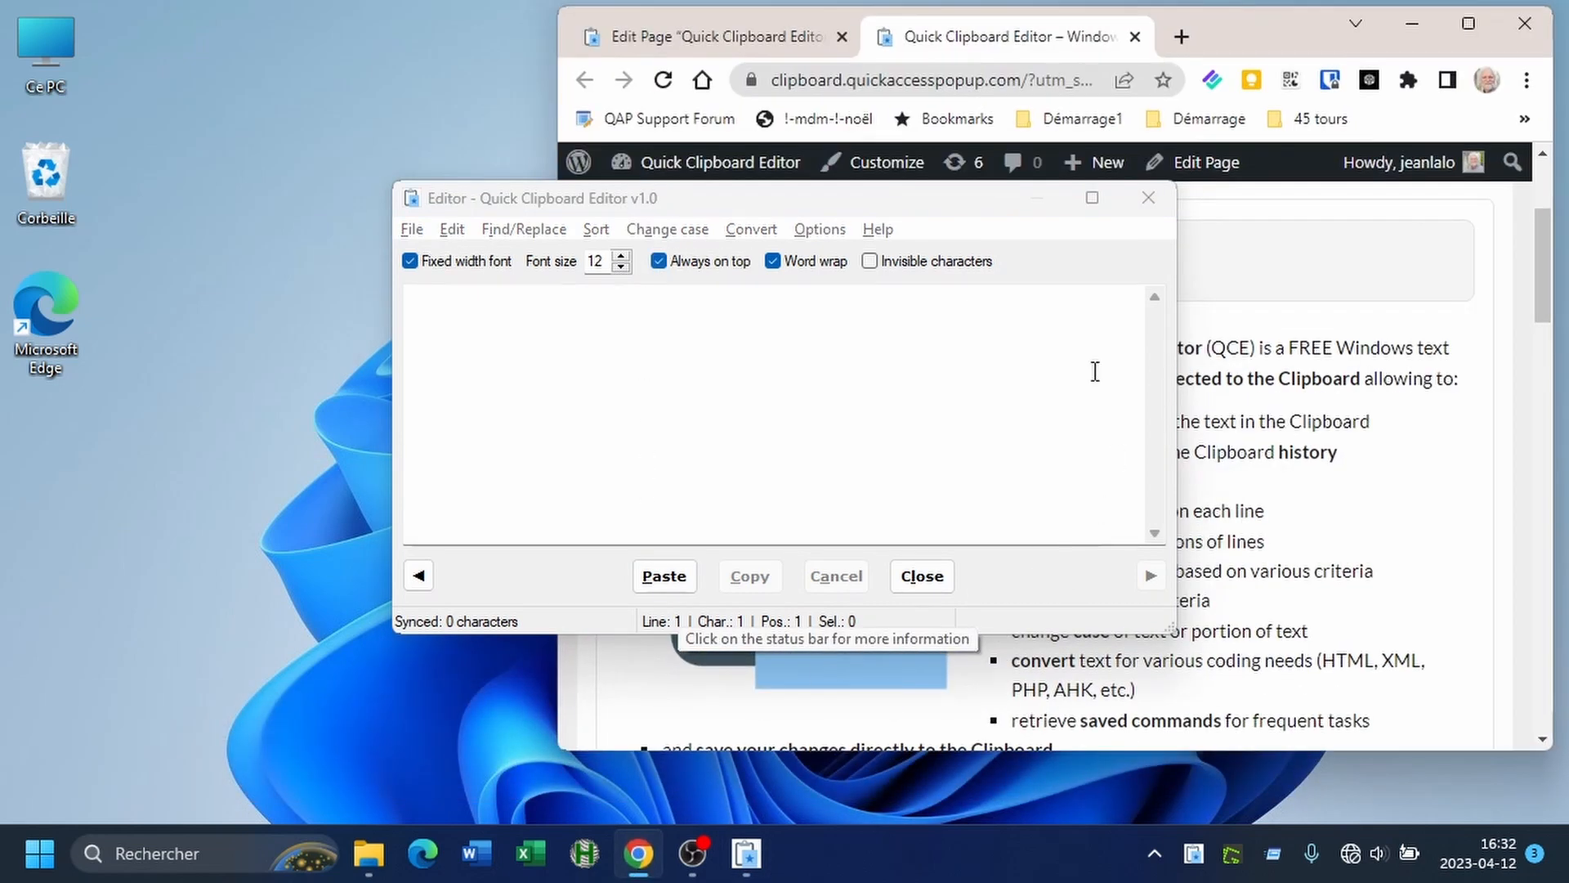
drag(963, 201, 729, 195)
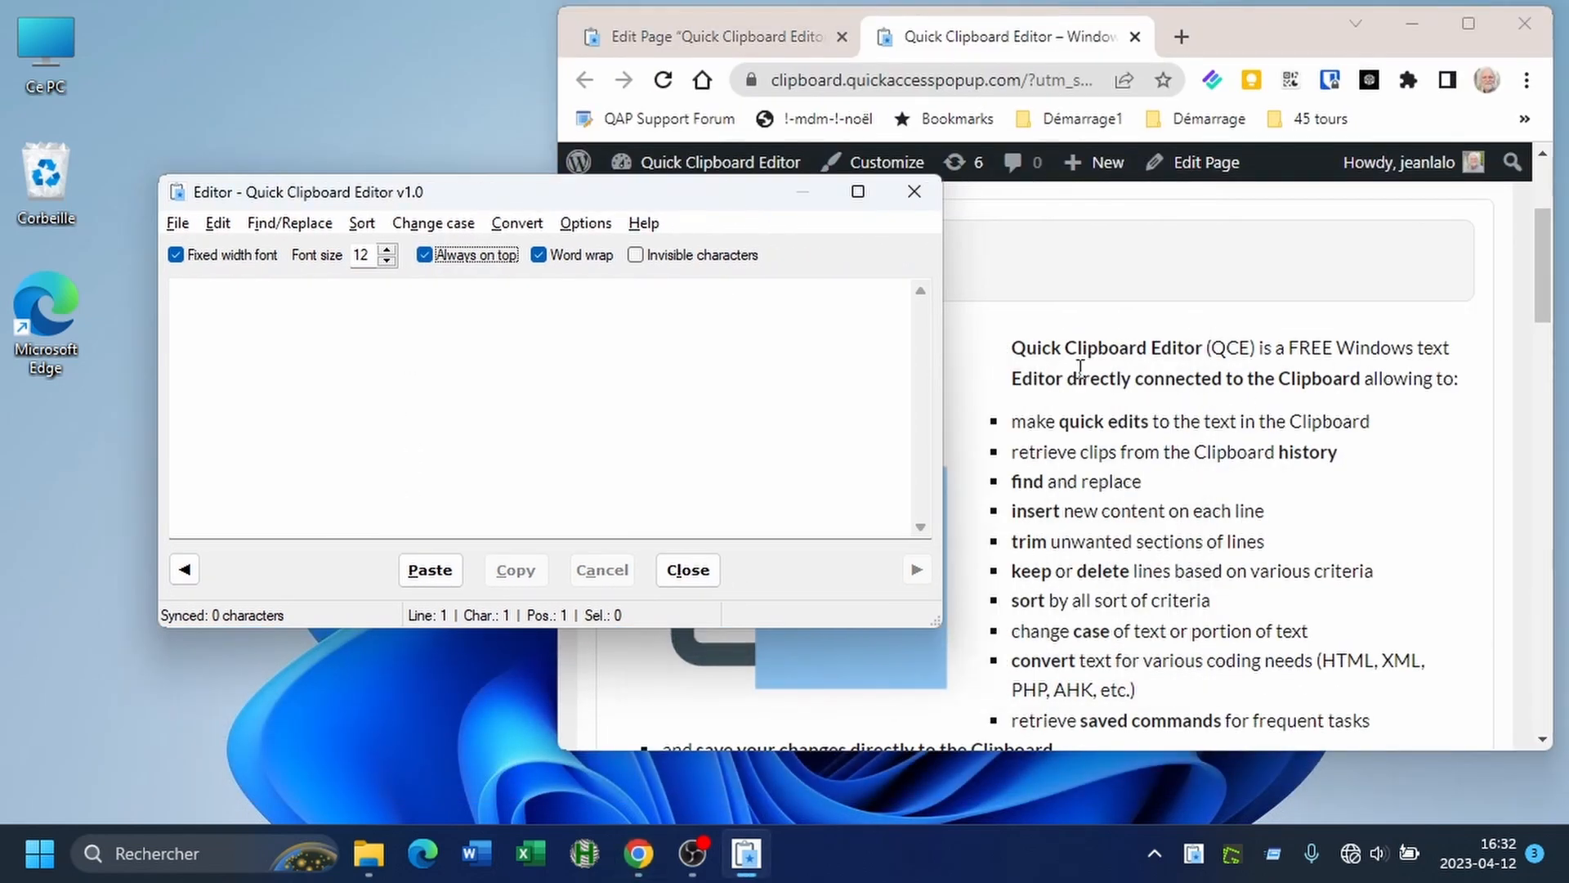
- Copy the web page's feature list from "ake quick edits" through "trim unwant" to the clipboard
drag(1023, 417, 1111, 541)
right_click(1114, 438)
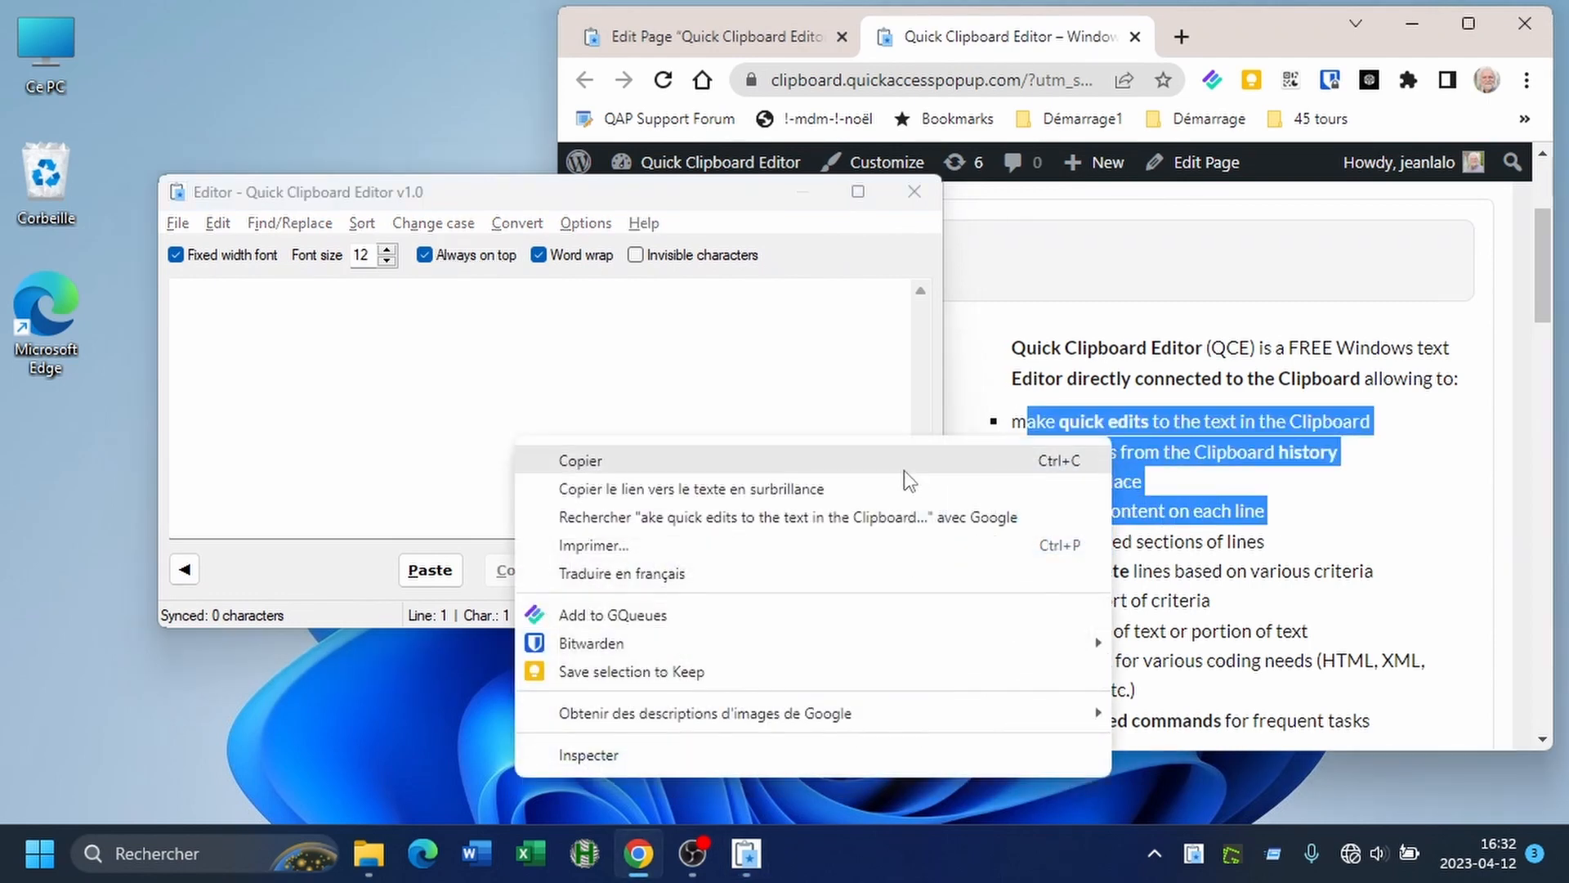
click(907, 455)
- Copy the introductory paragraph from "Quick Clipboard Editor (QCE)" through "allowing to:" on the web page
drag(1012, 348, 1461, 383)
right_click(1177, 357)
click(943, 375)
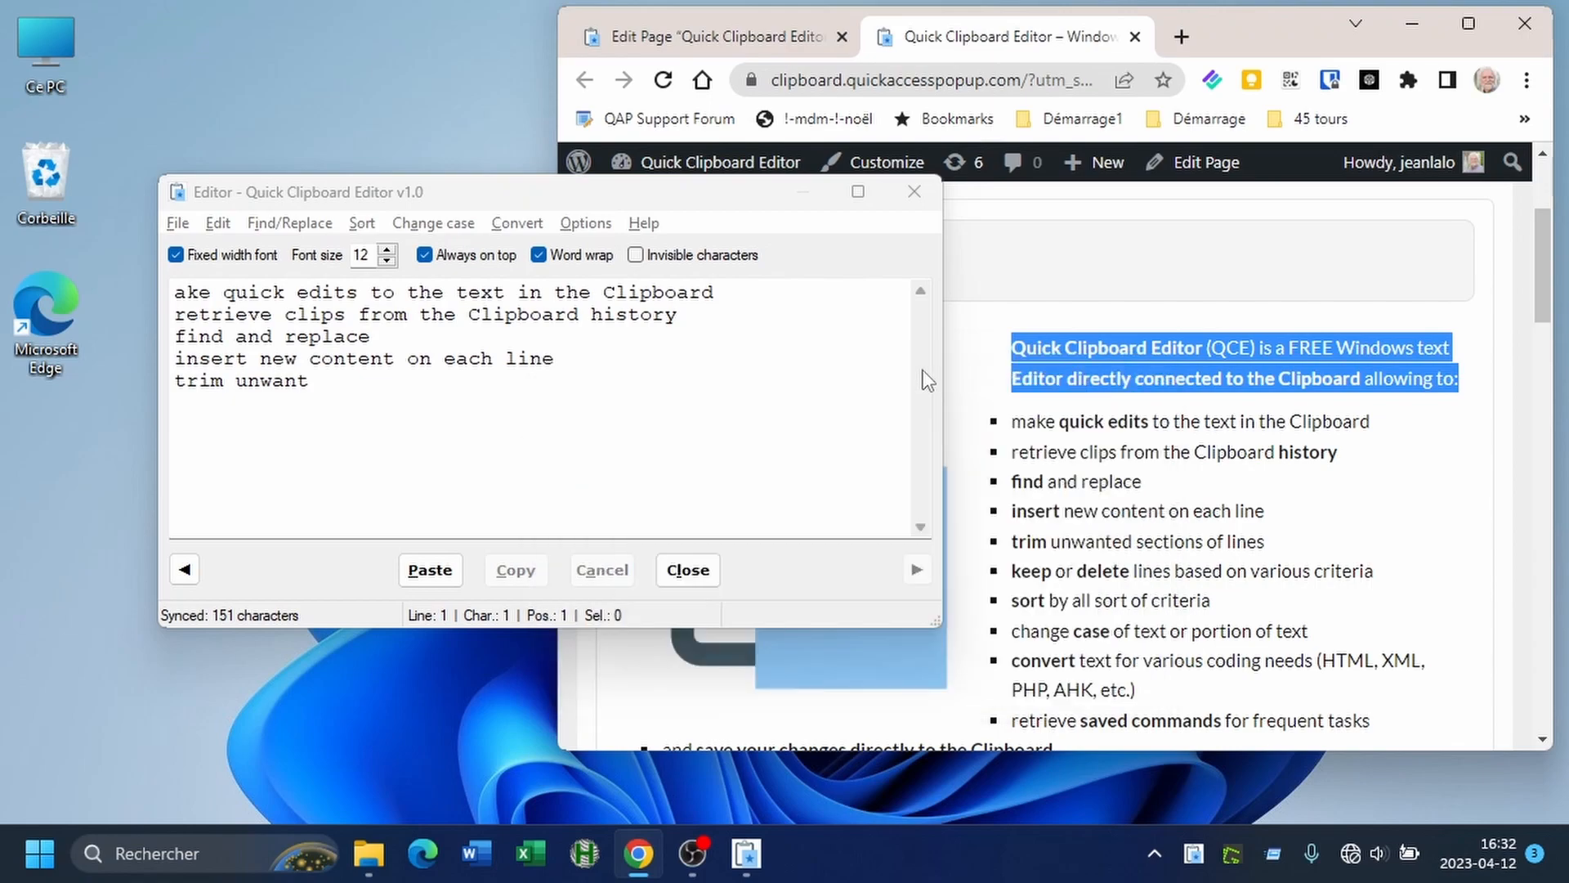
click(555, 192)
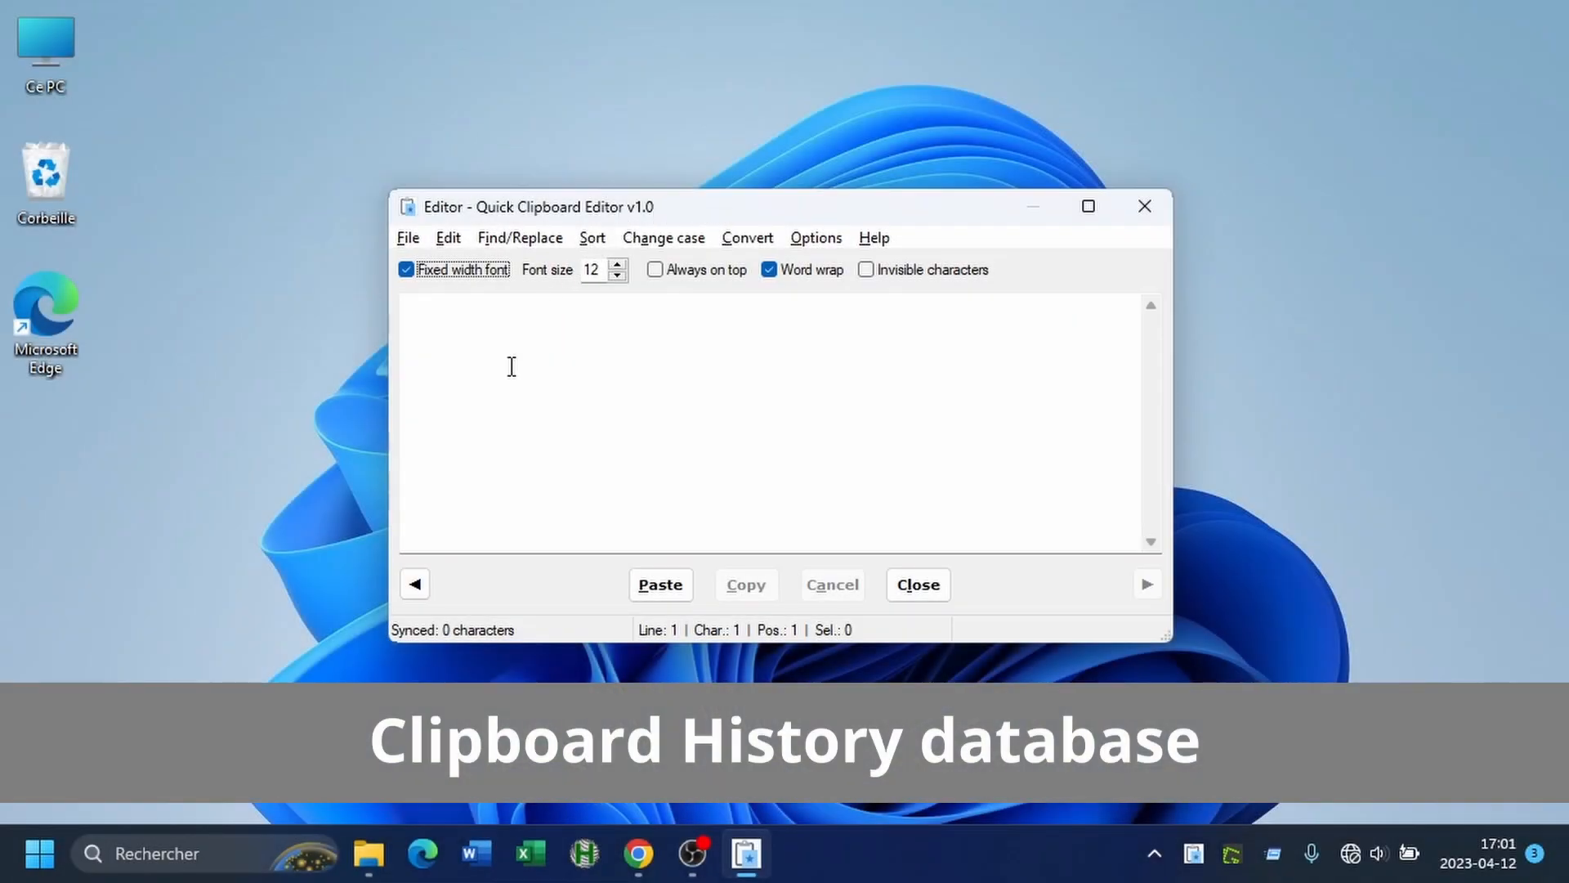
- Step back through the clipboard history to the clip listing Brfaxrx.ini and brpcfx.ini
click(415, 585)
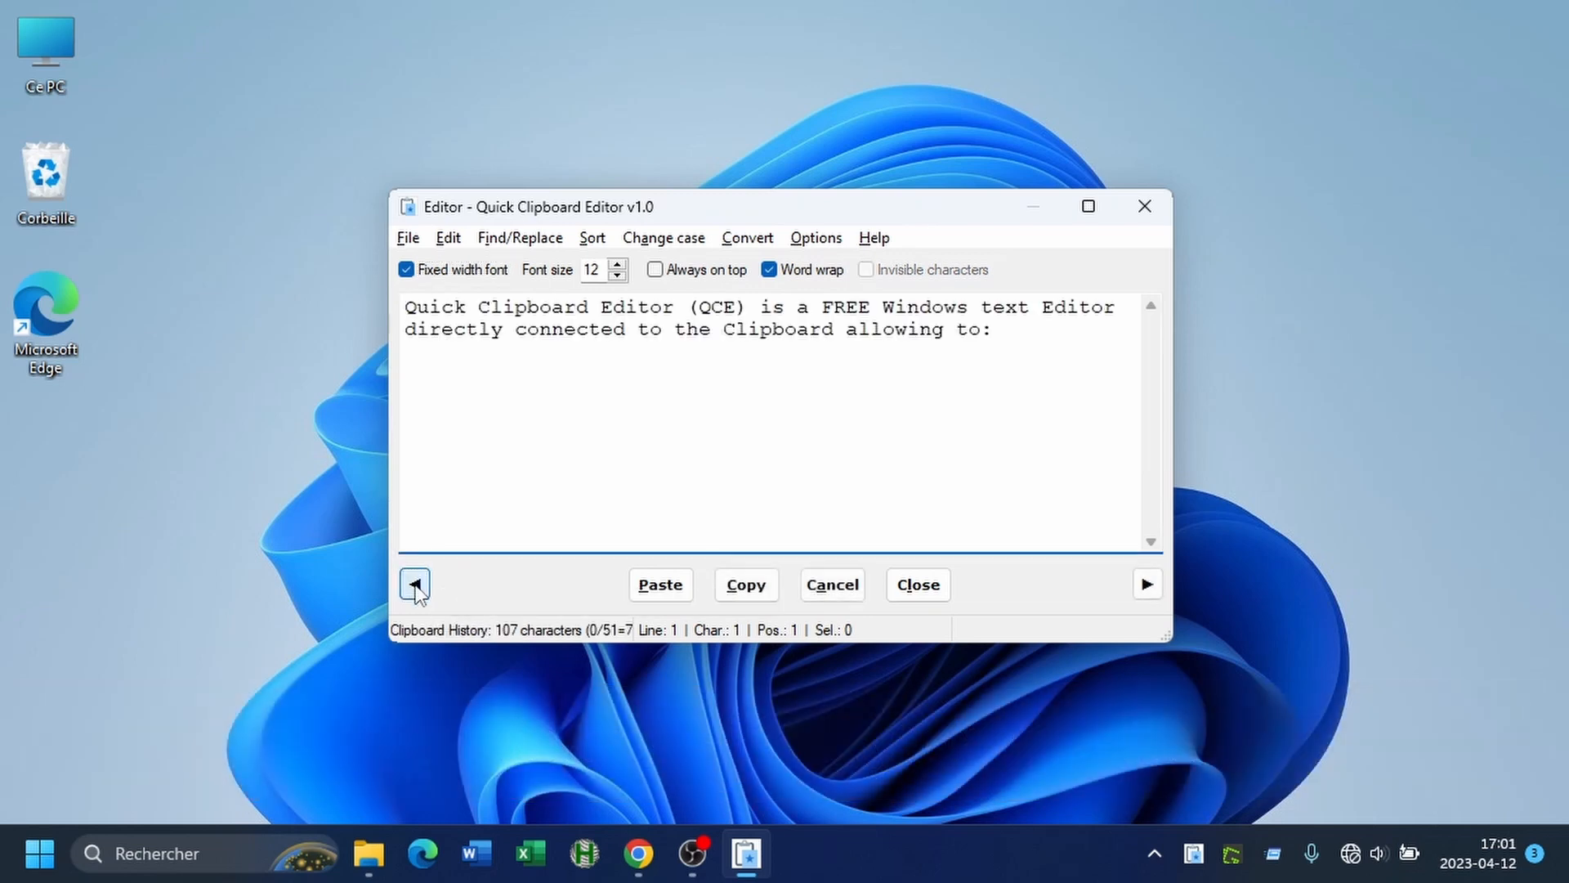
click(415, 585)
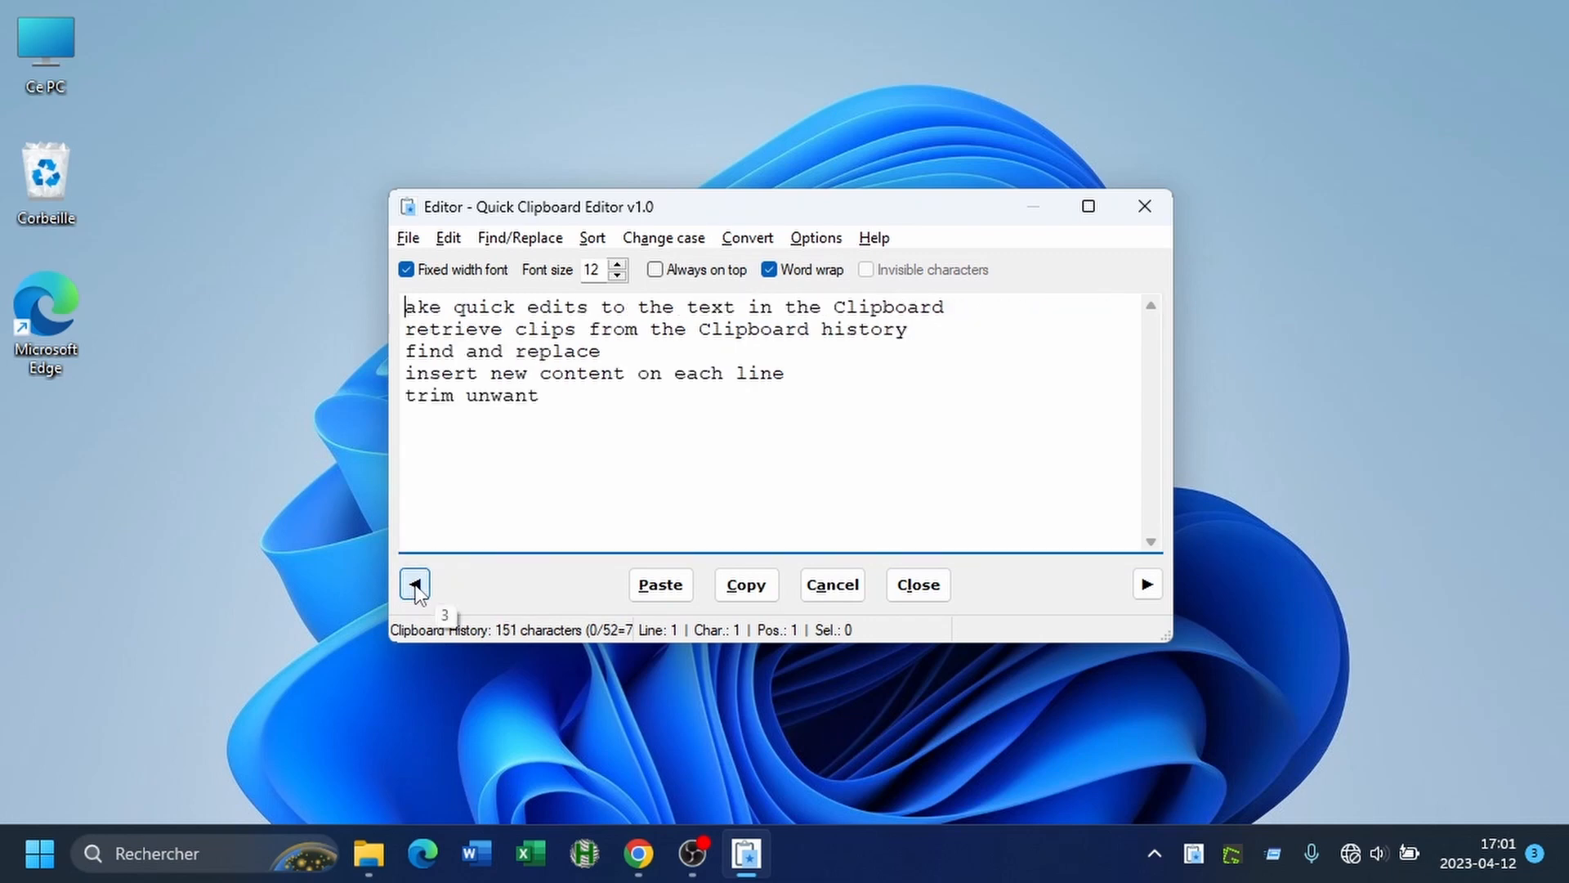
click(415, 585)
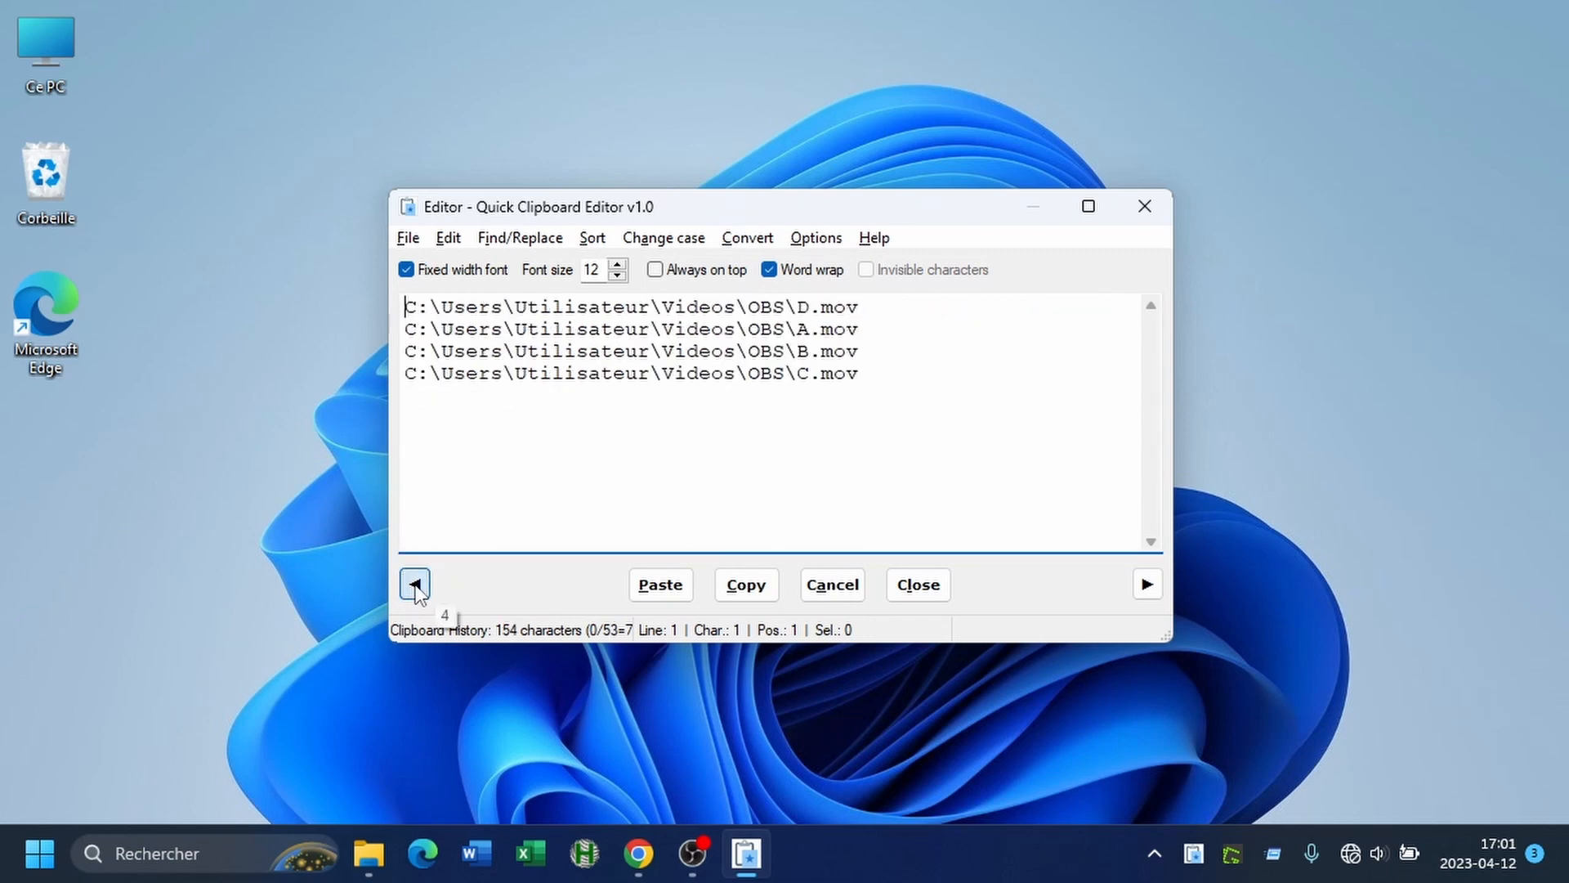
click(415, 585)
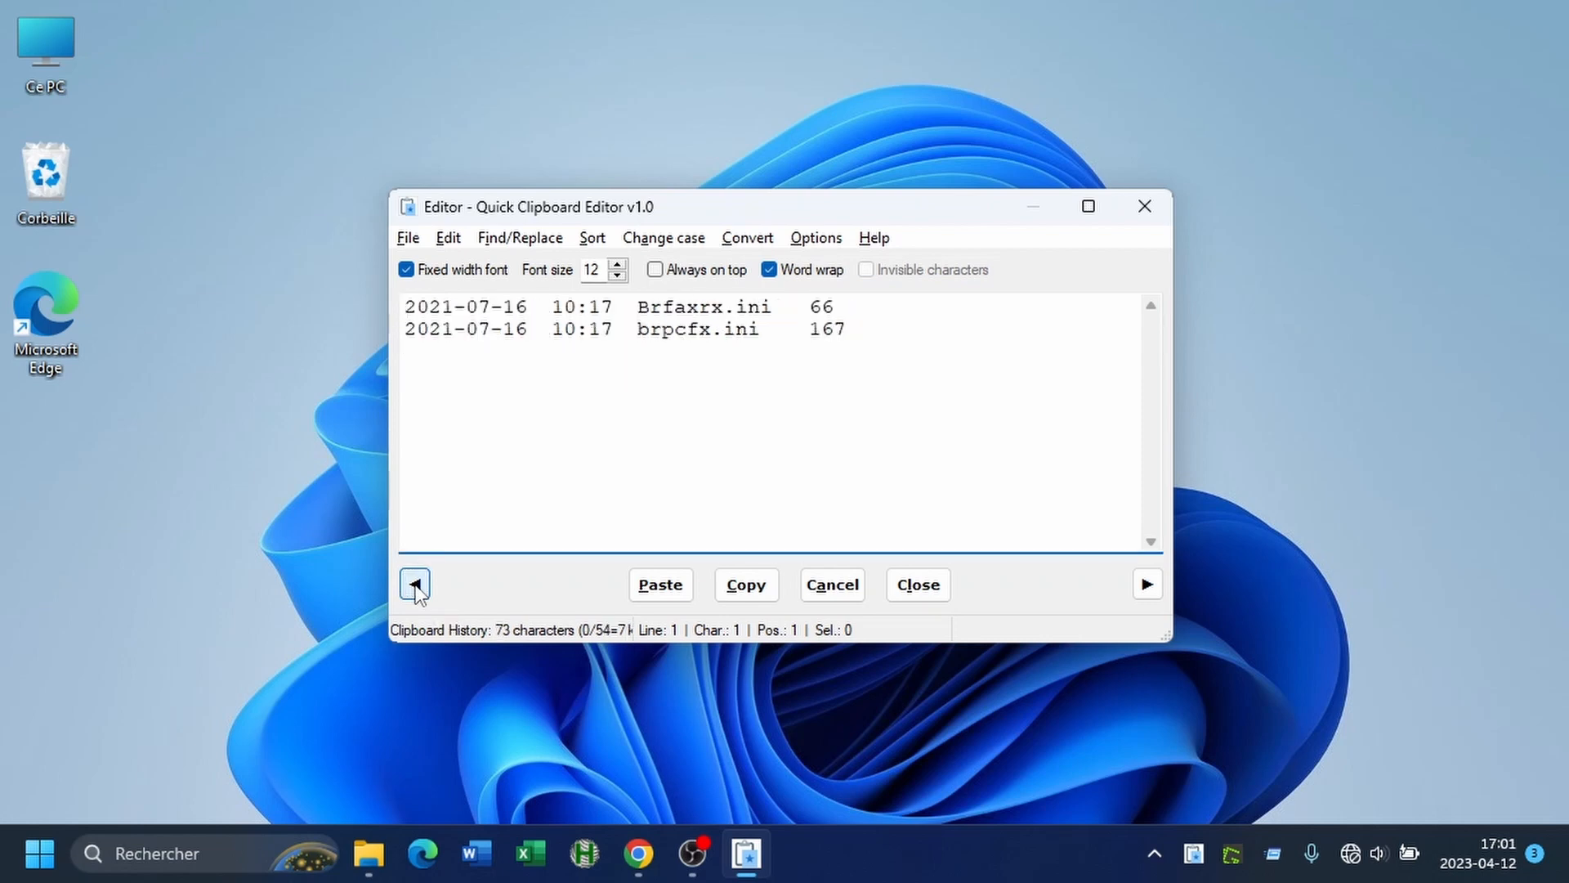
- Step back through the clipboard history to the reversed-case clip "sOMETHNG i TYPED WITH cAPSlOCK!"
click(415, 585)
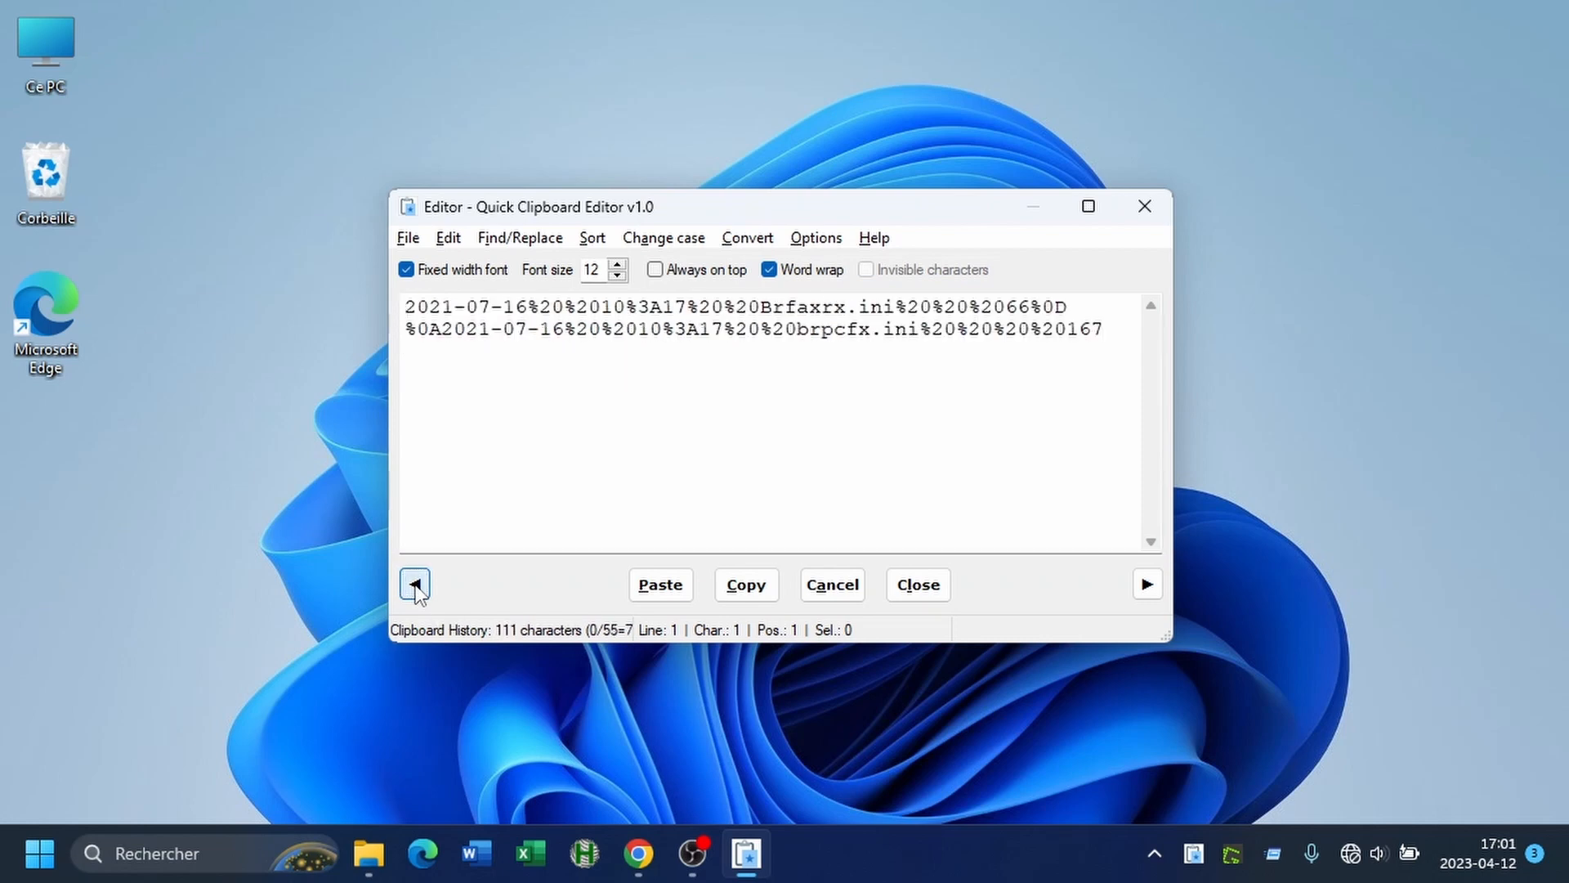
click(415, 585)
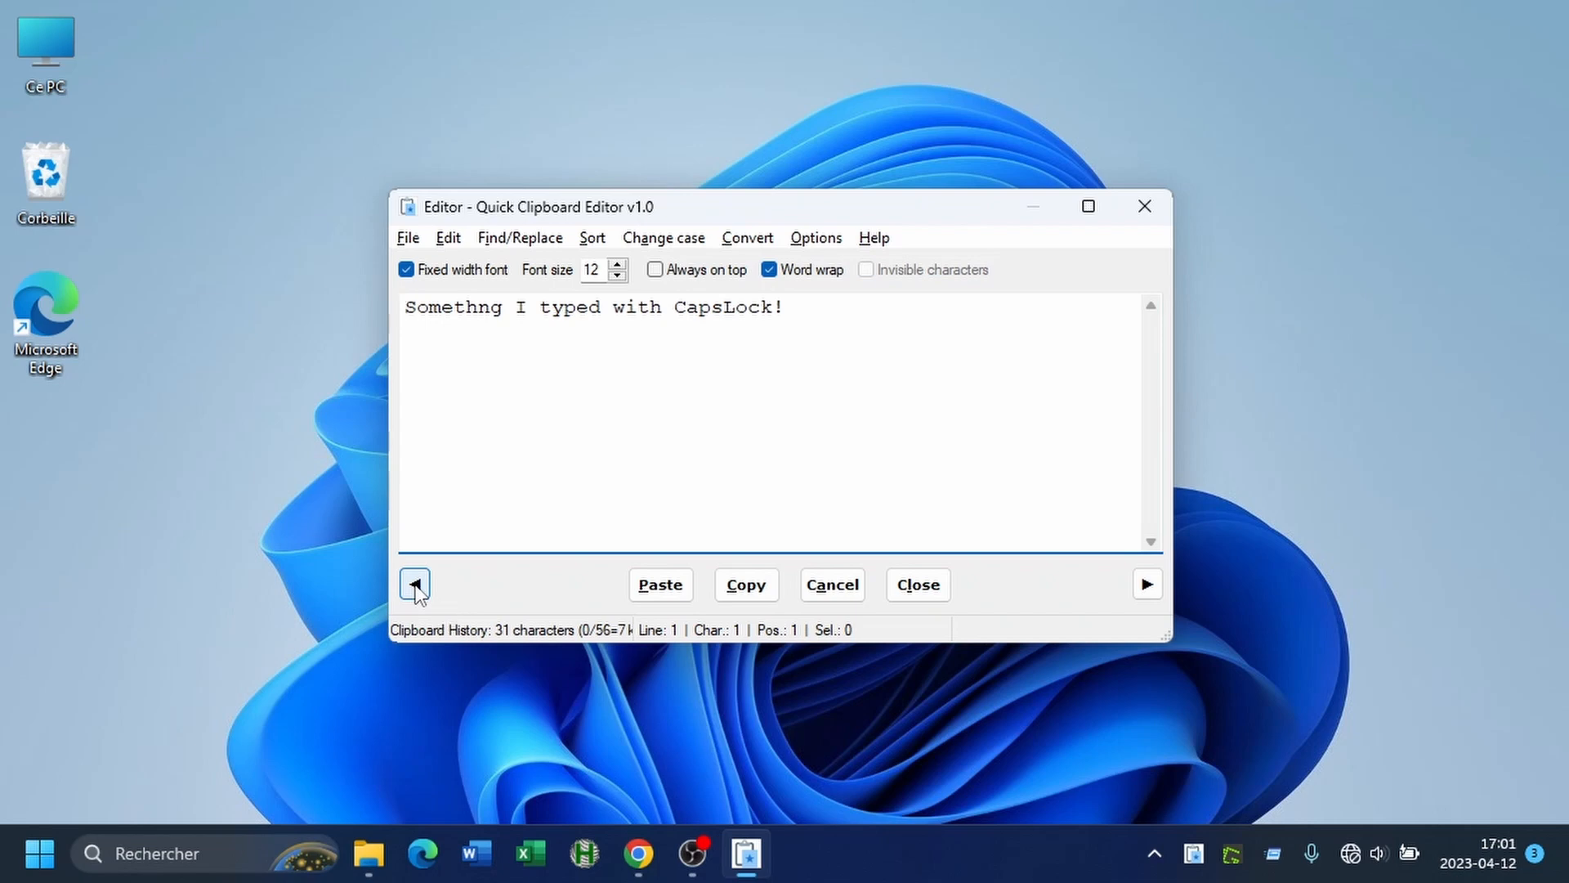
click(416, 585)
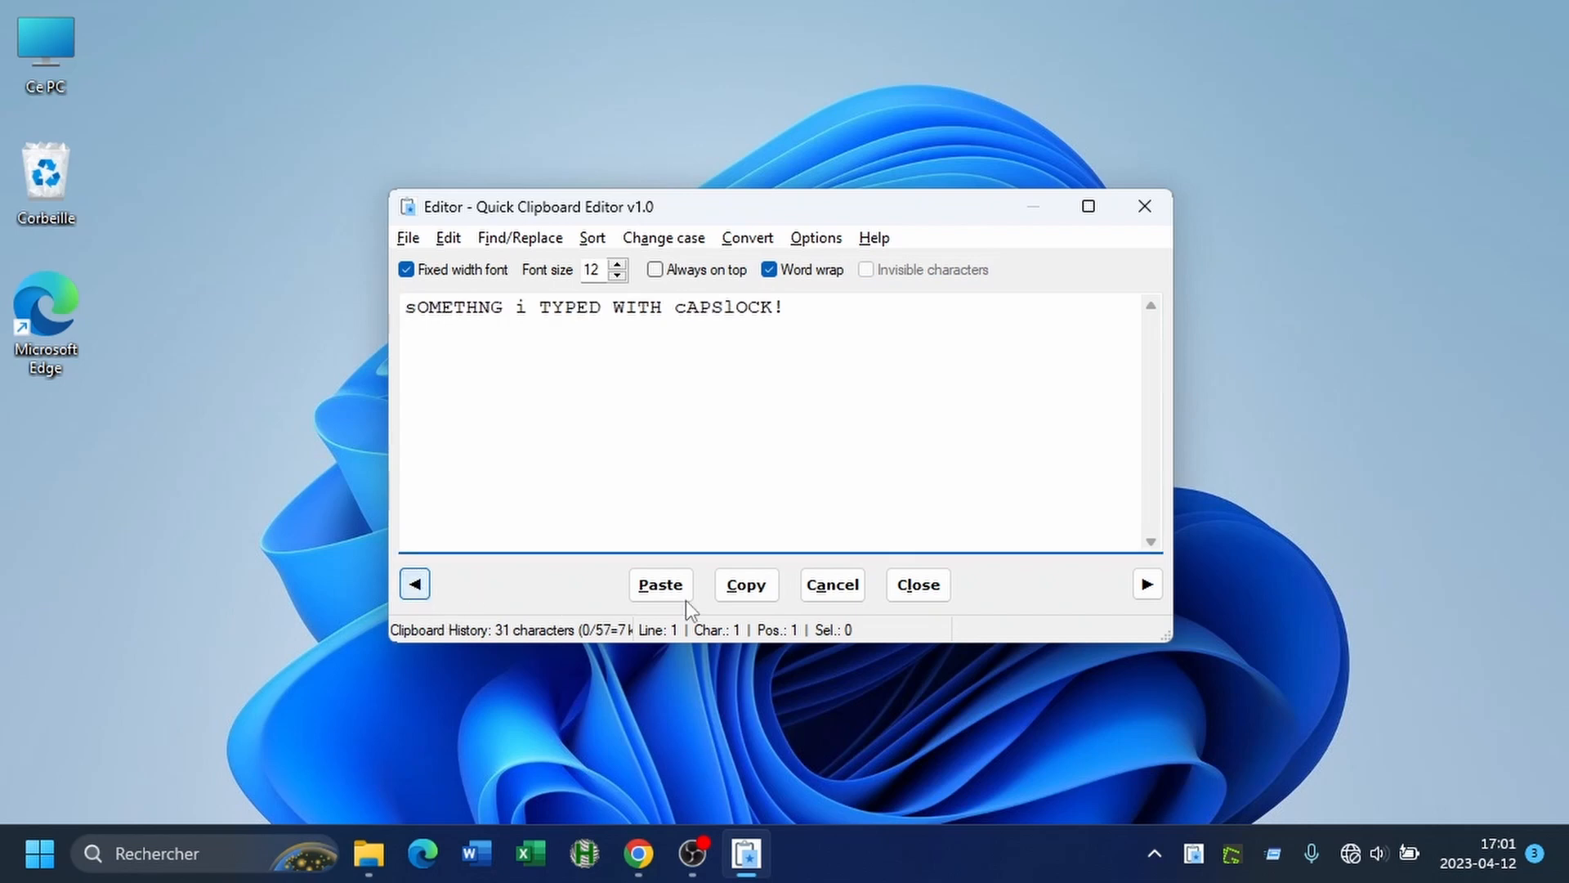
- Step forward to the URL-encoded file listing, and load the uppercase Lorem ipsum clip from the clipboard history list
click(1146, 585)
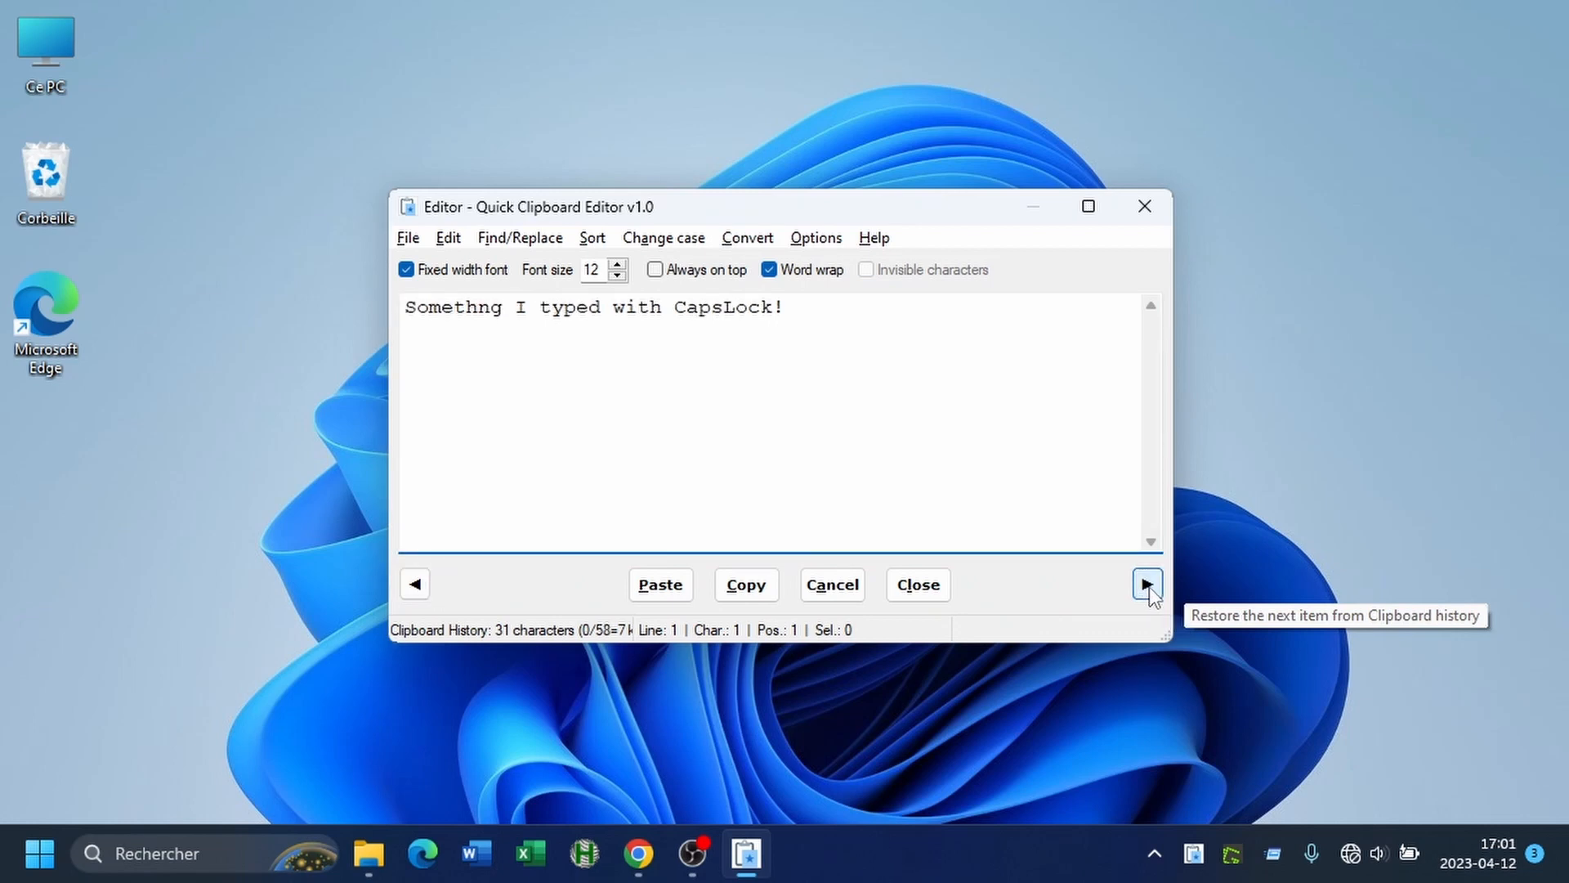
click(1148, 585)
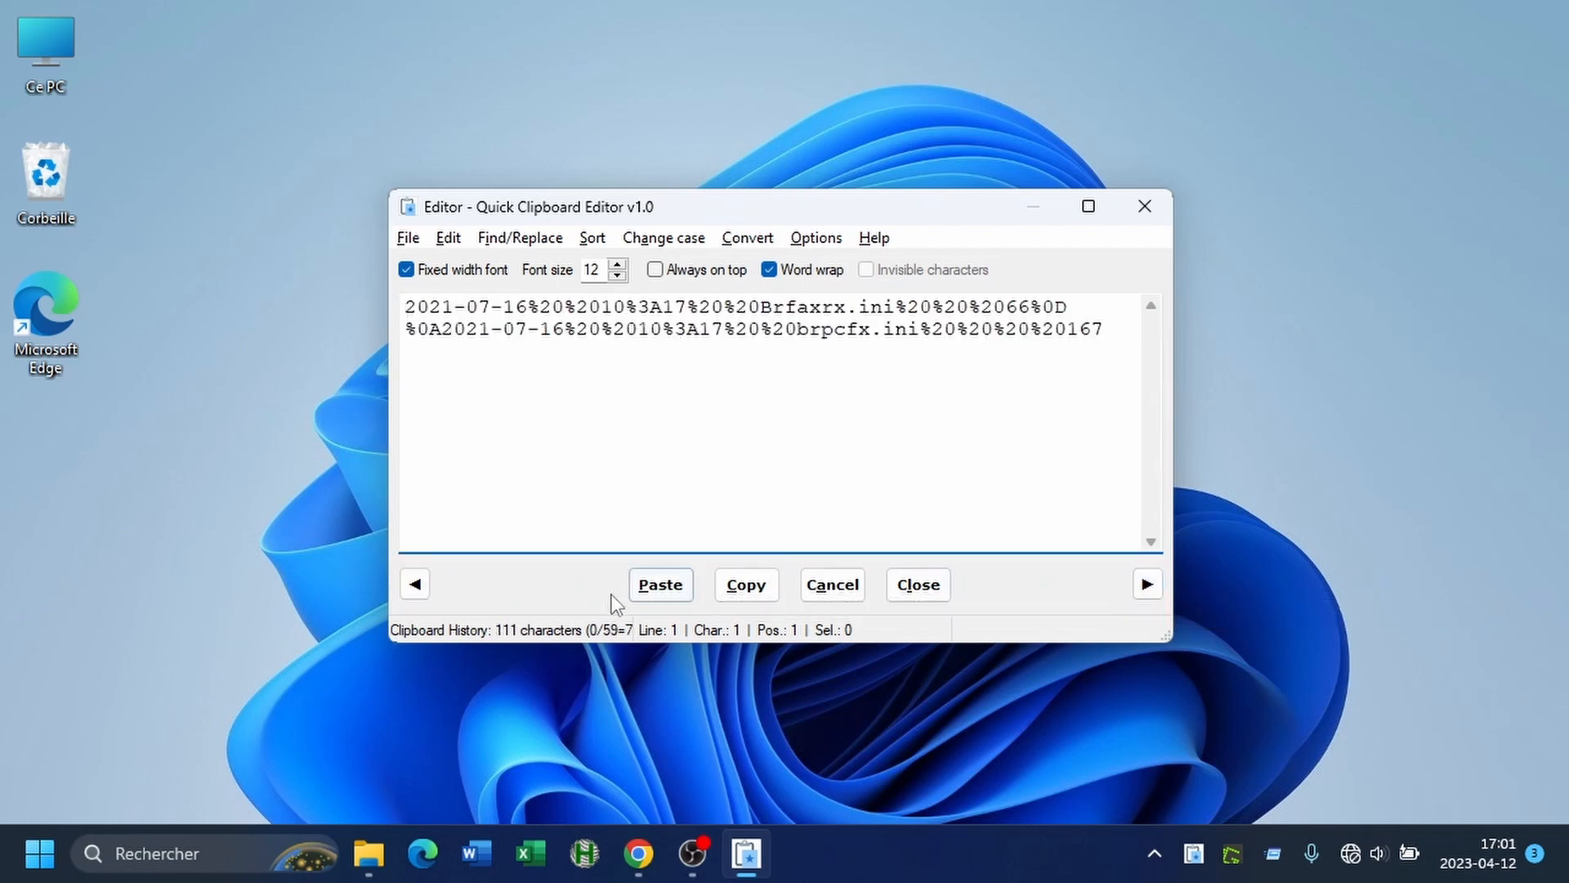
click(415, 584)
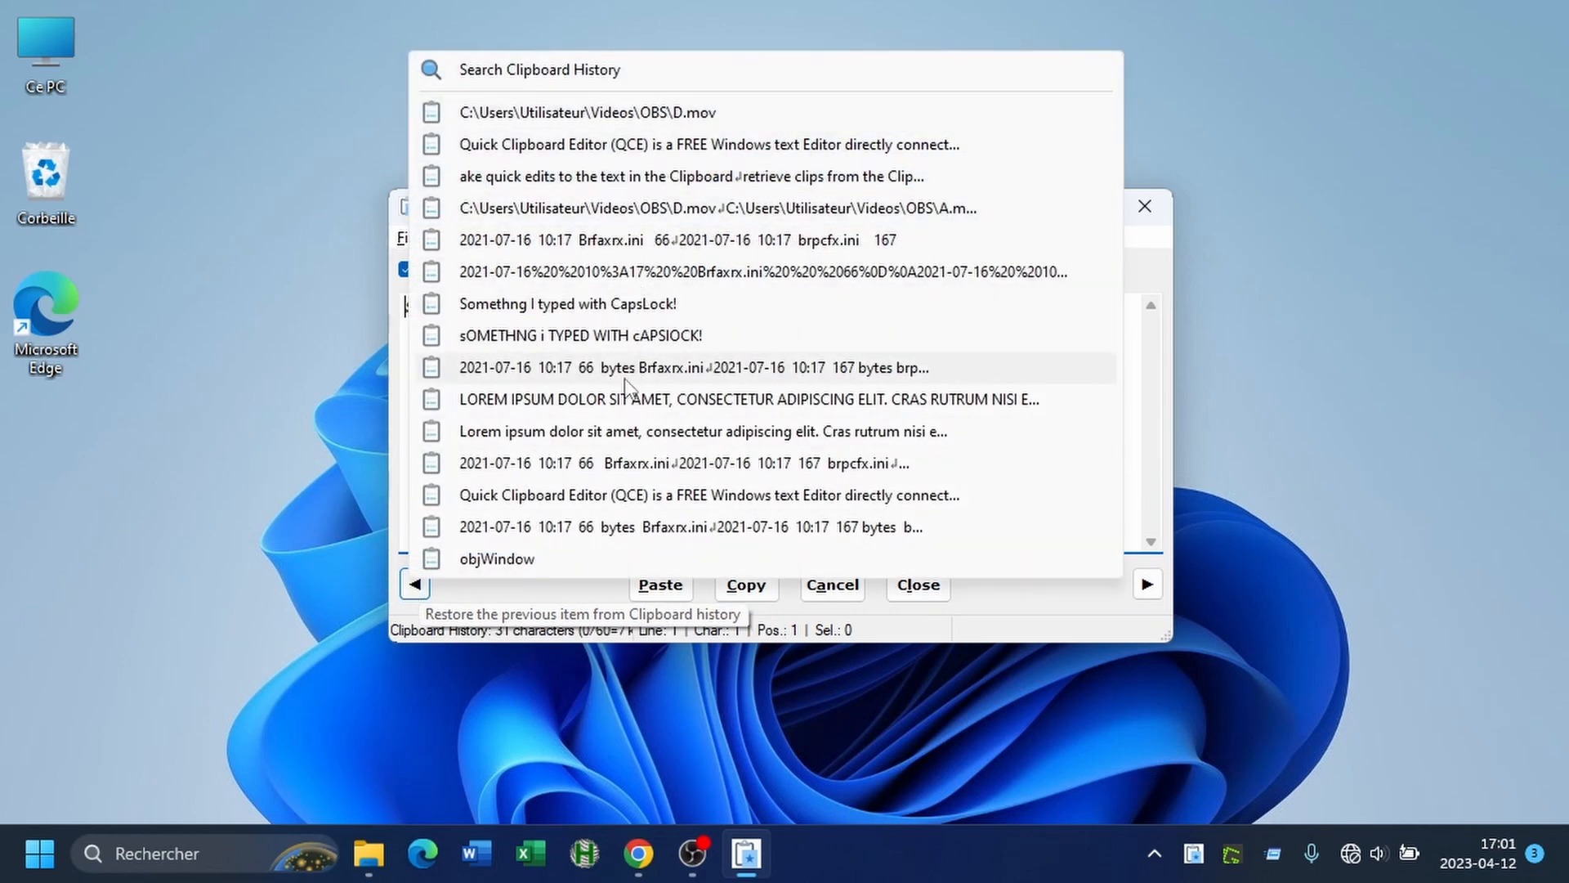
click(624, 403)
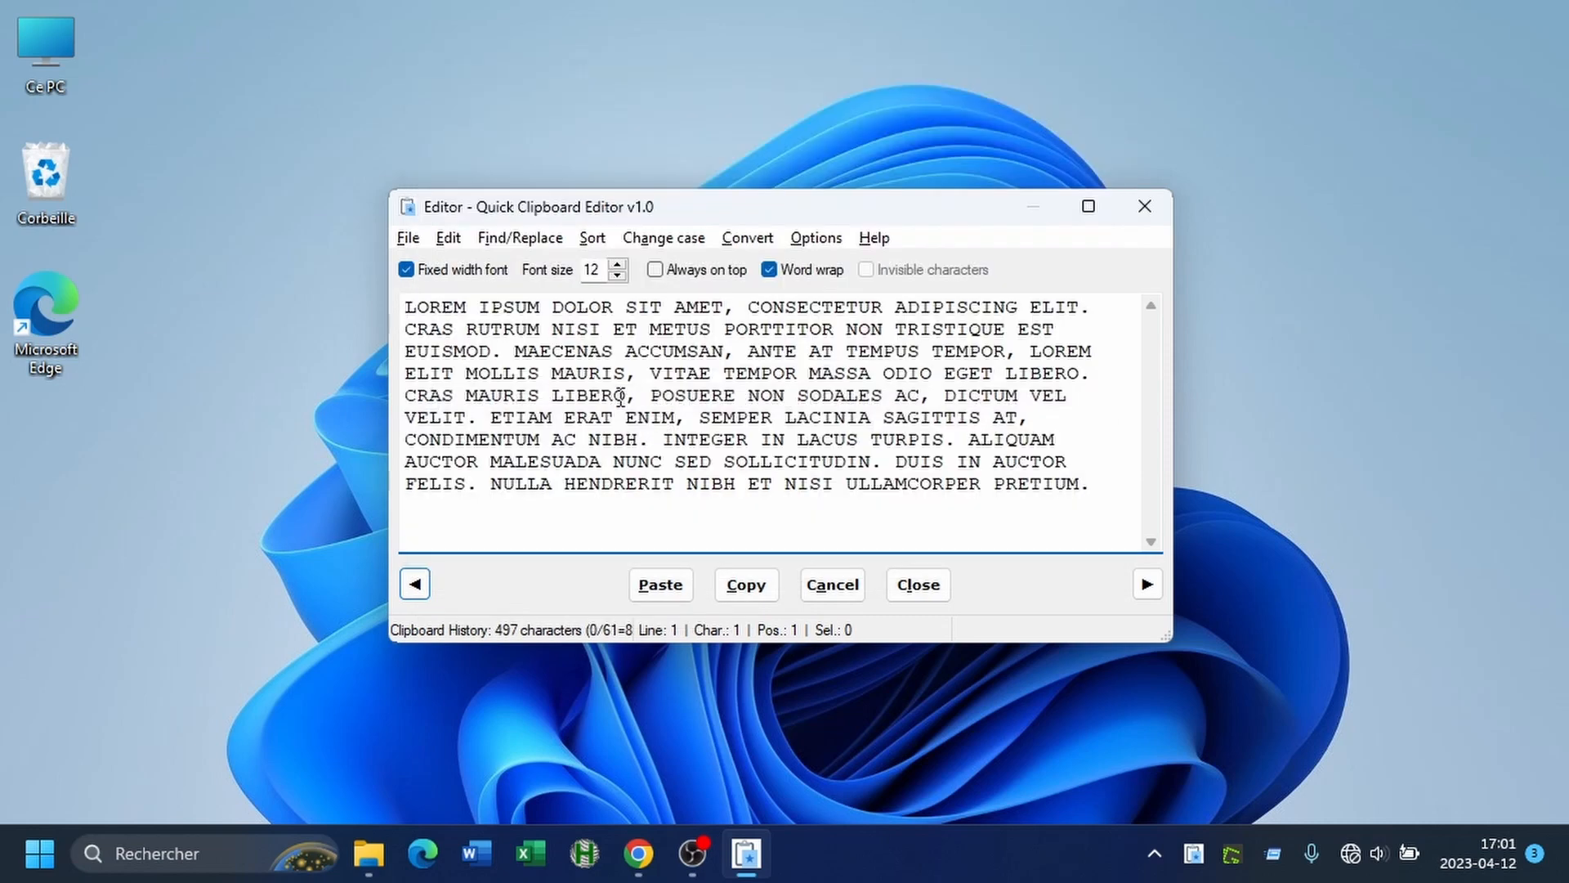
- Search the clipboard history database for clips containing "clip save"
click(407, 238)
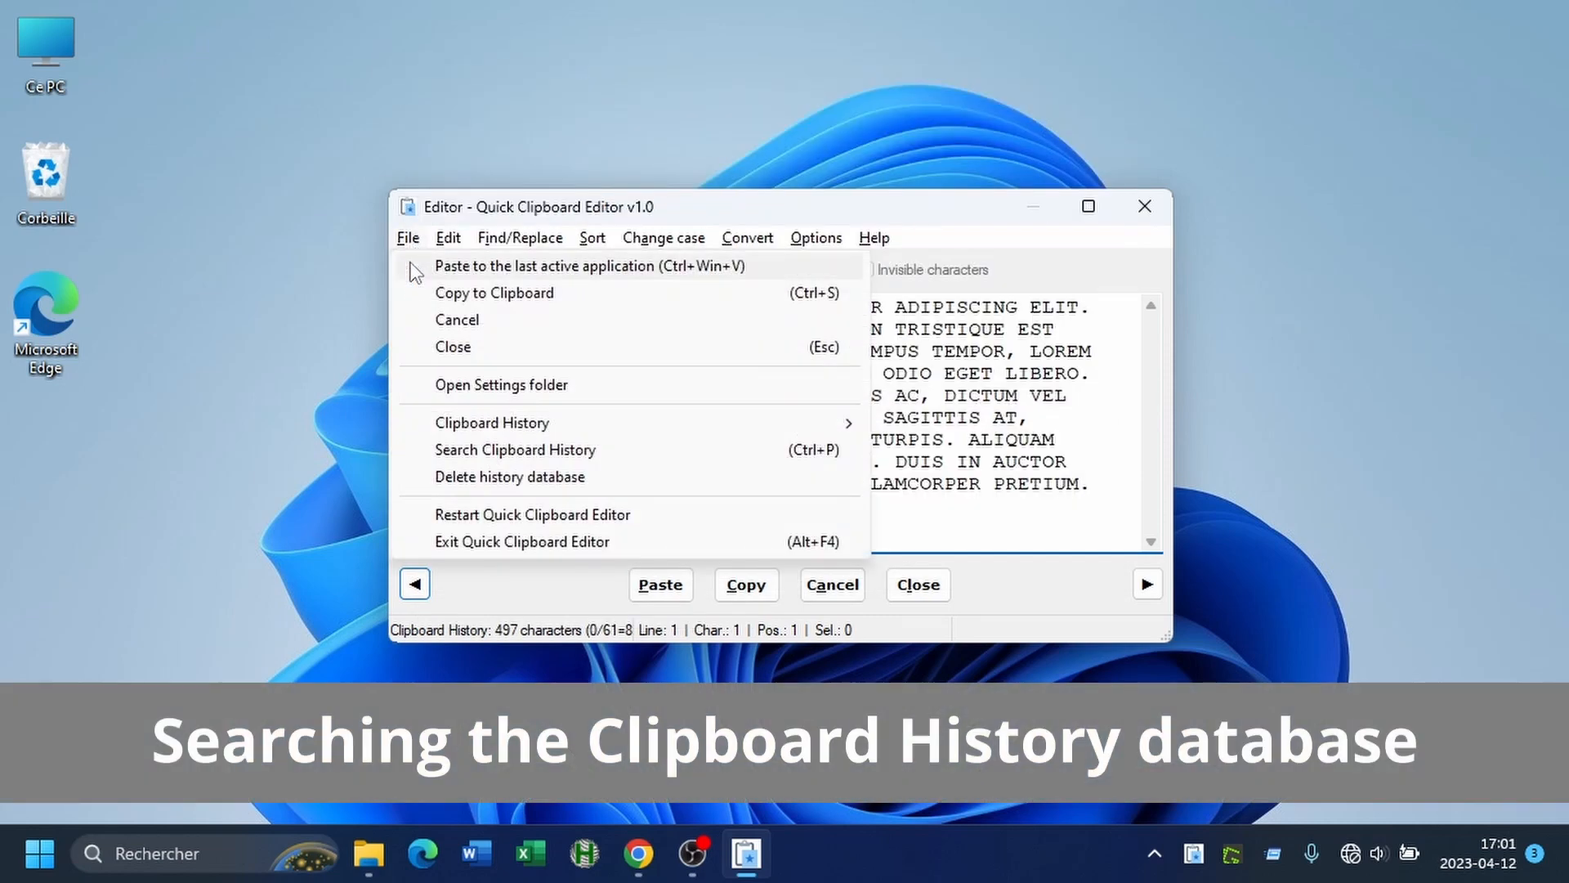
click(449, 452)
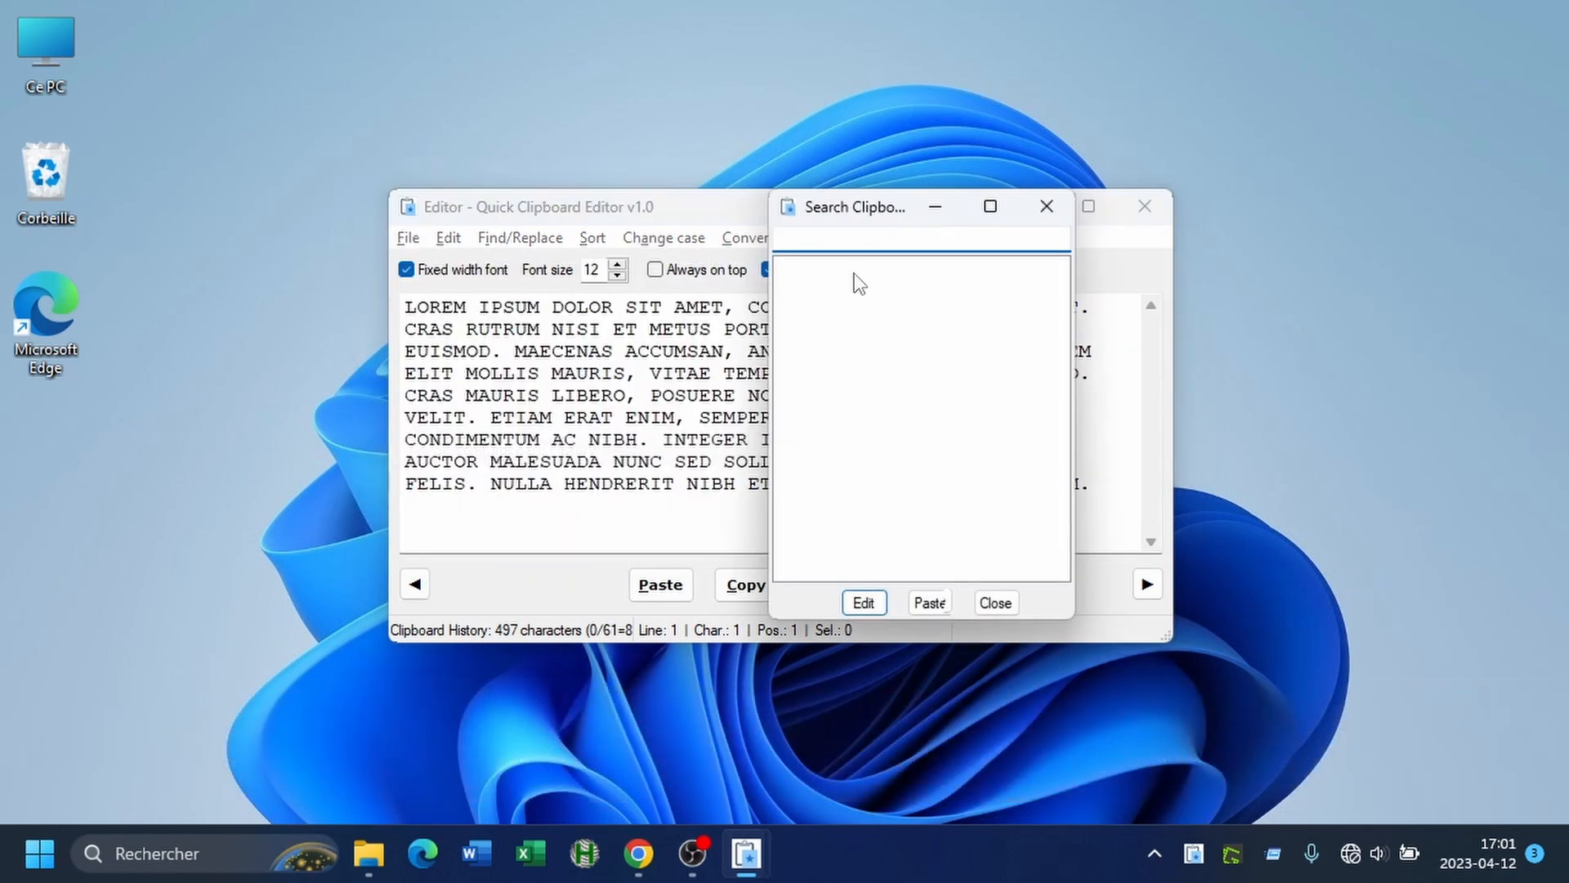
text(clip)
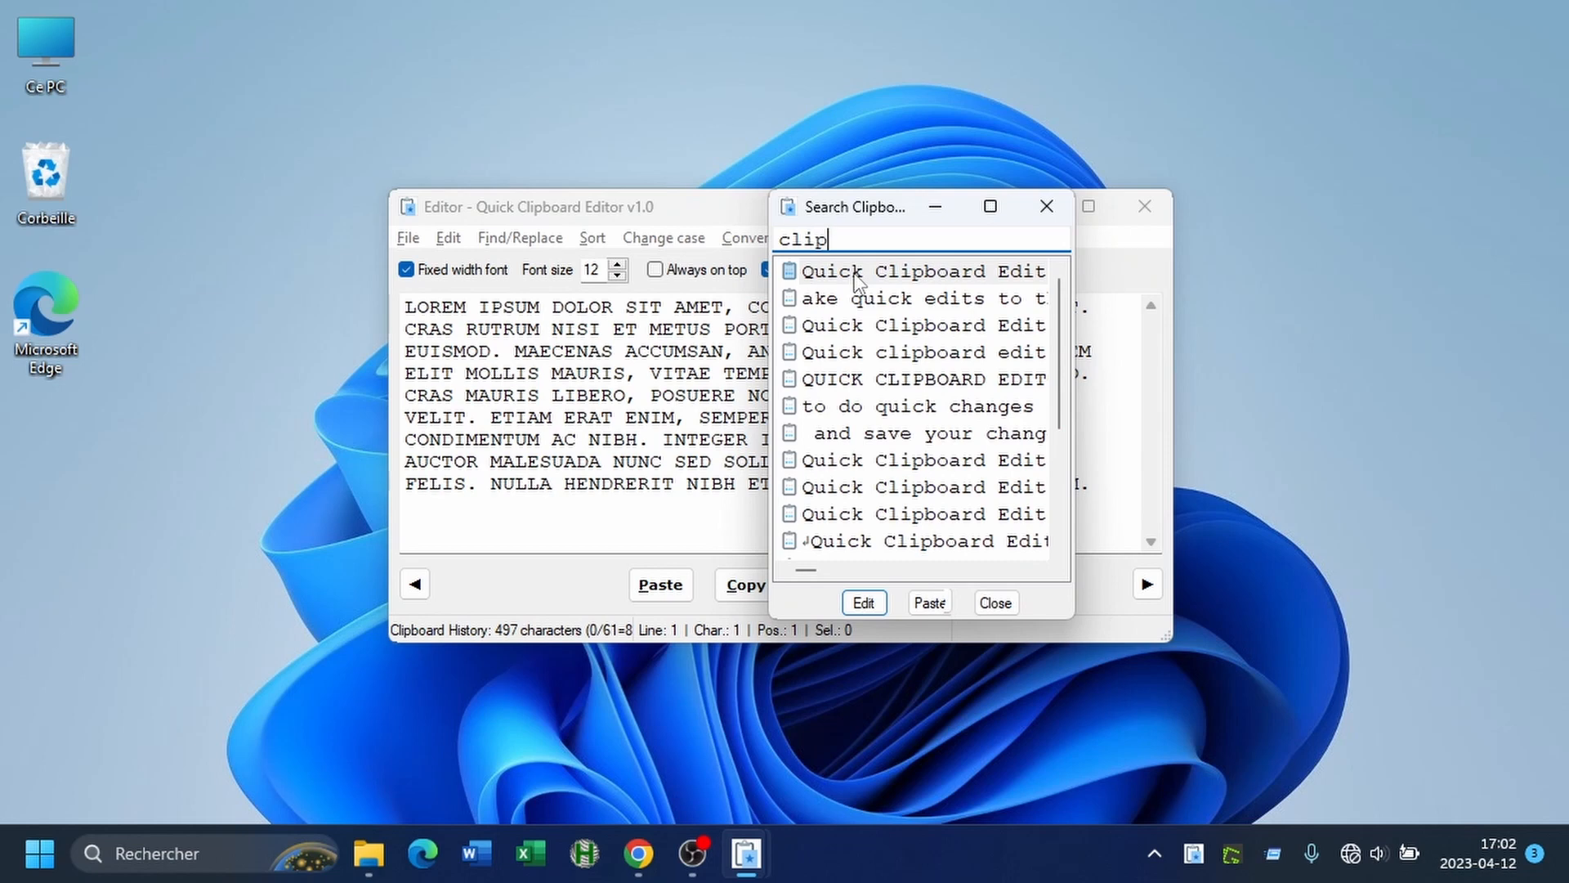
text( save)
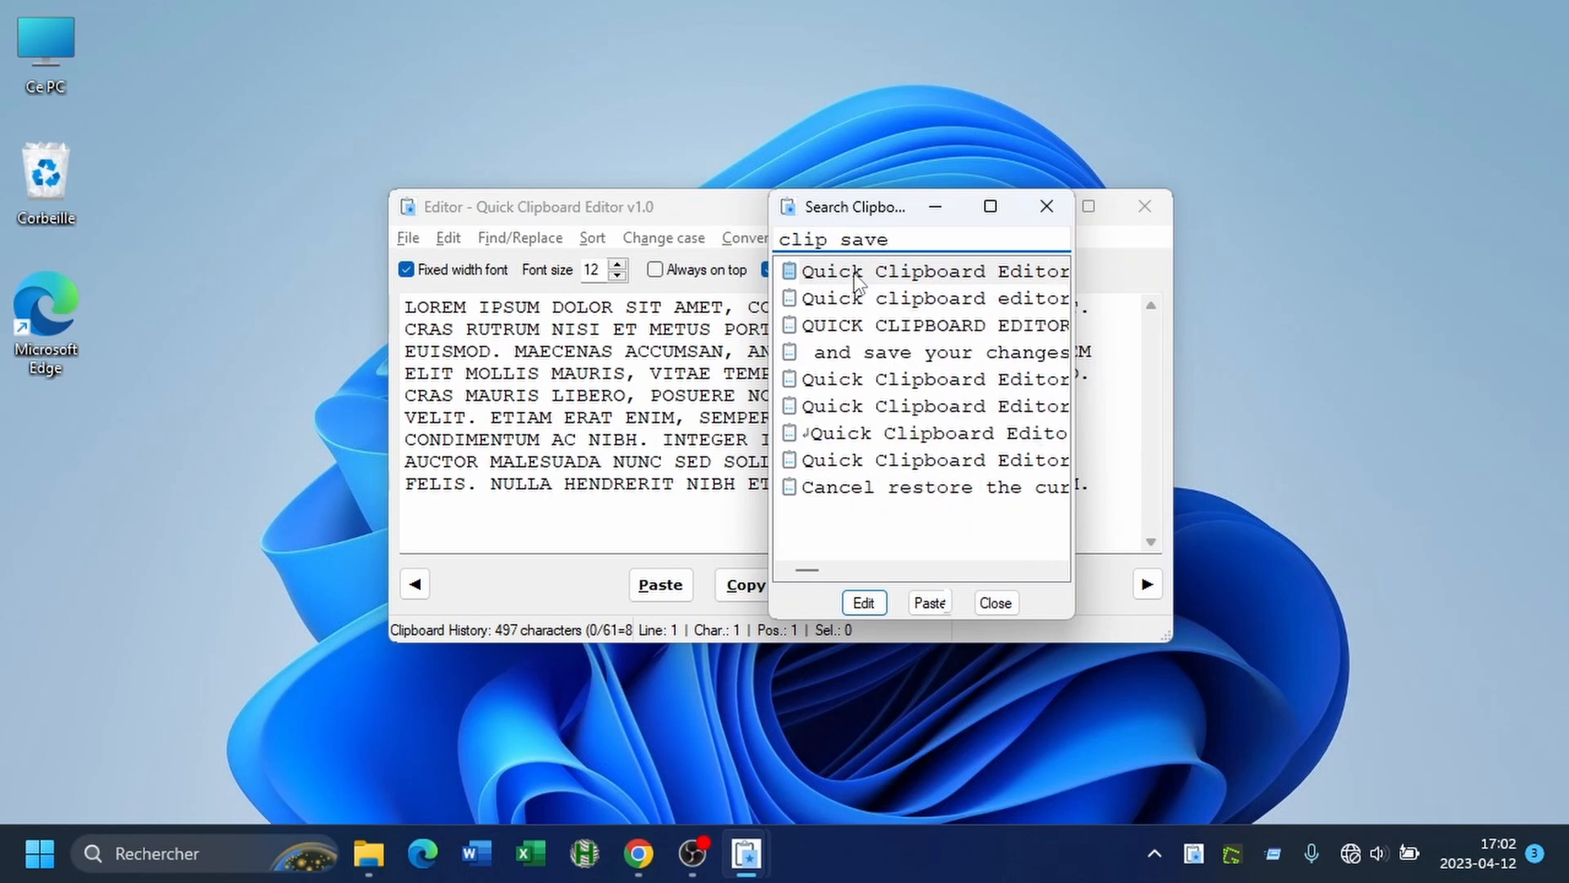
- Open the found clip beginning "and save your changes" for editing in the editor
click(853, 361)
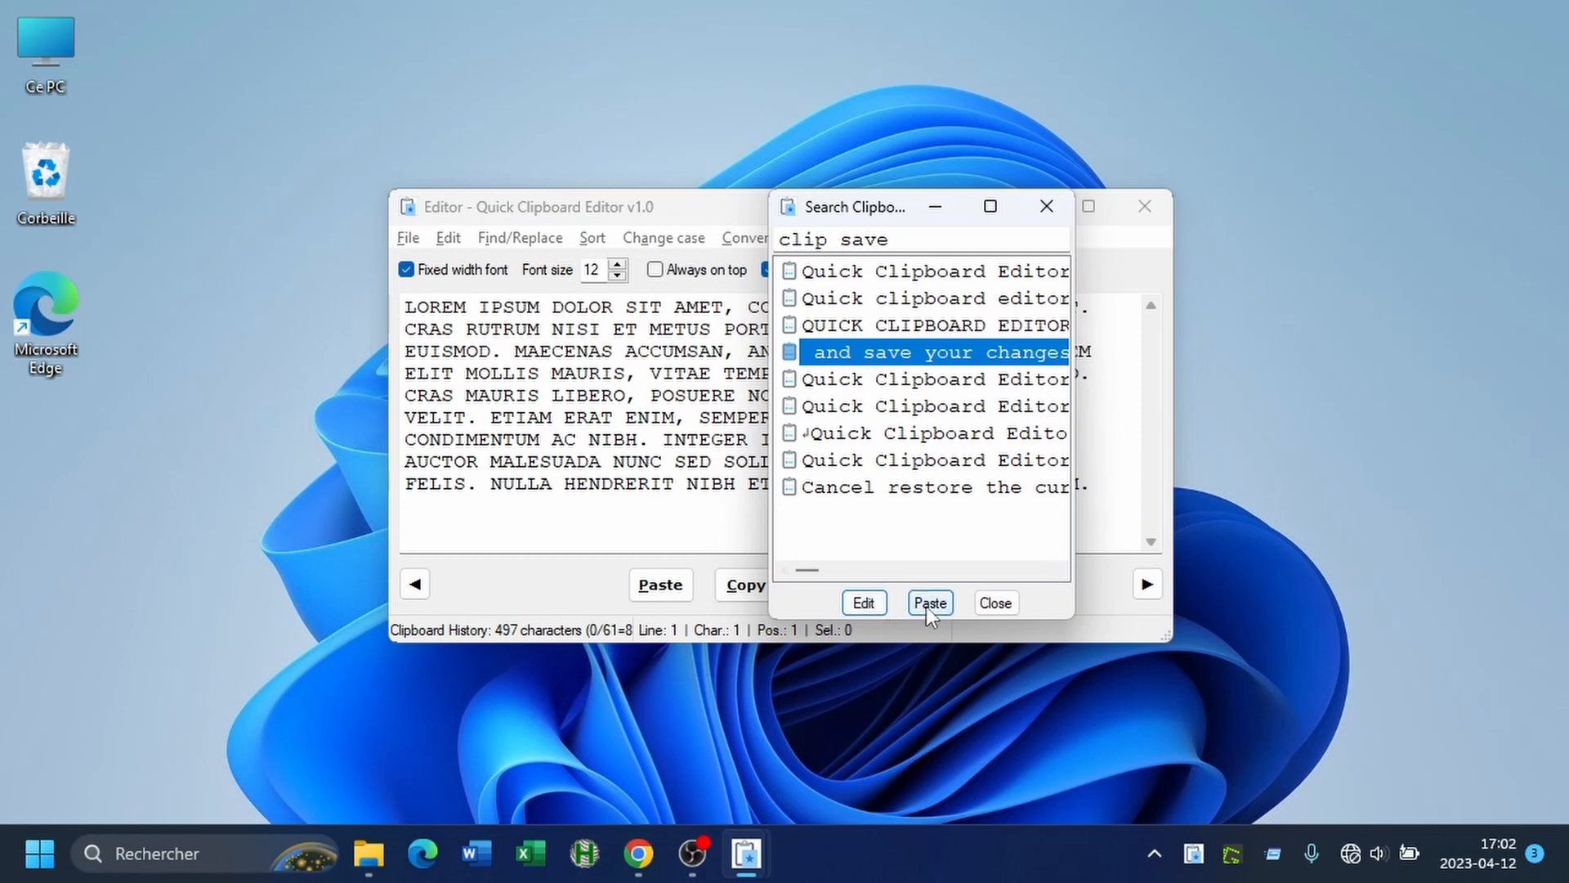
right_click(887, 357)
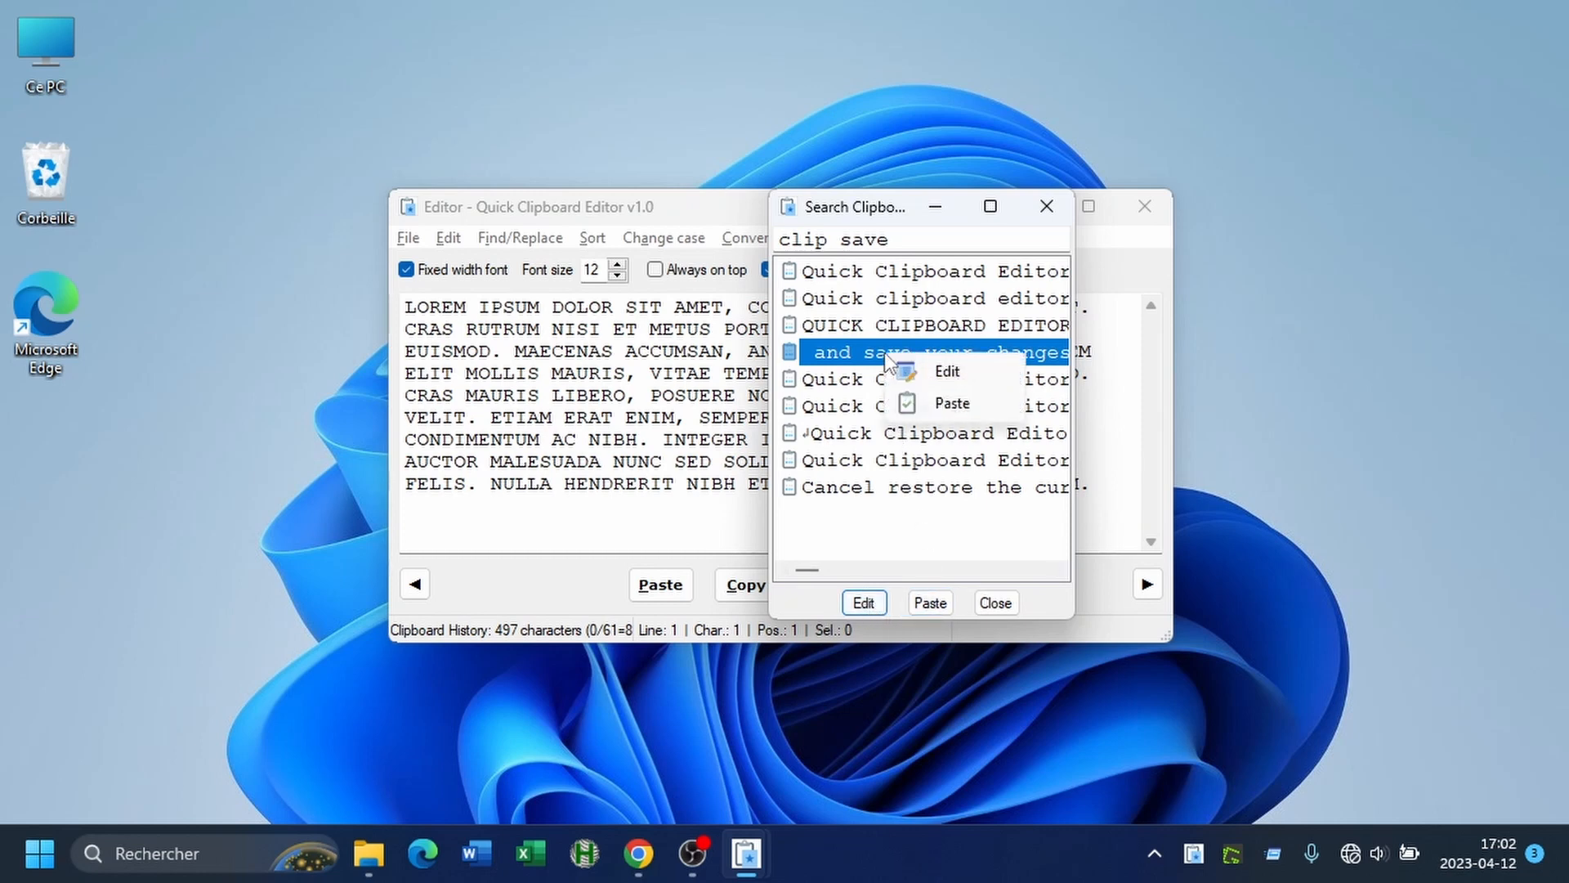
click(947, 371)
drag(427, 317, 1011, 308)
click(1026, 311)
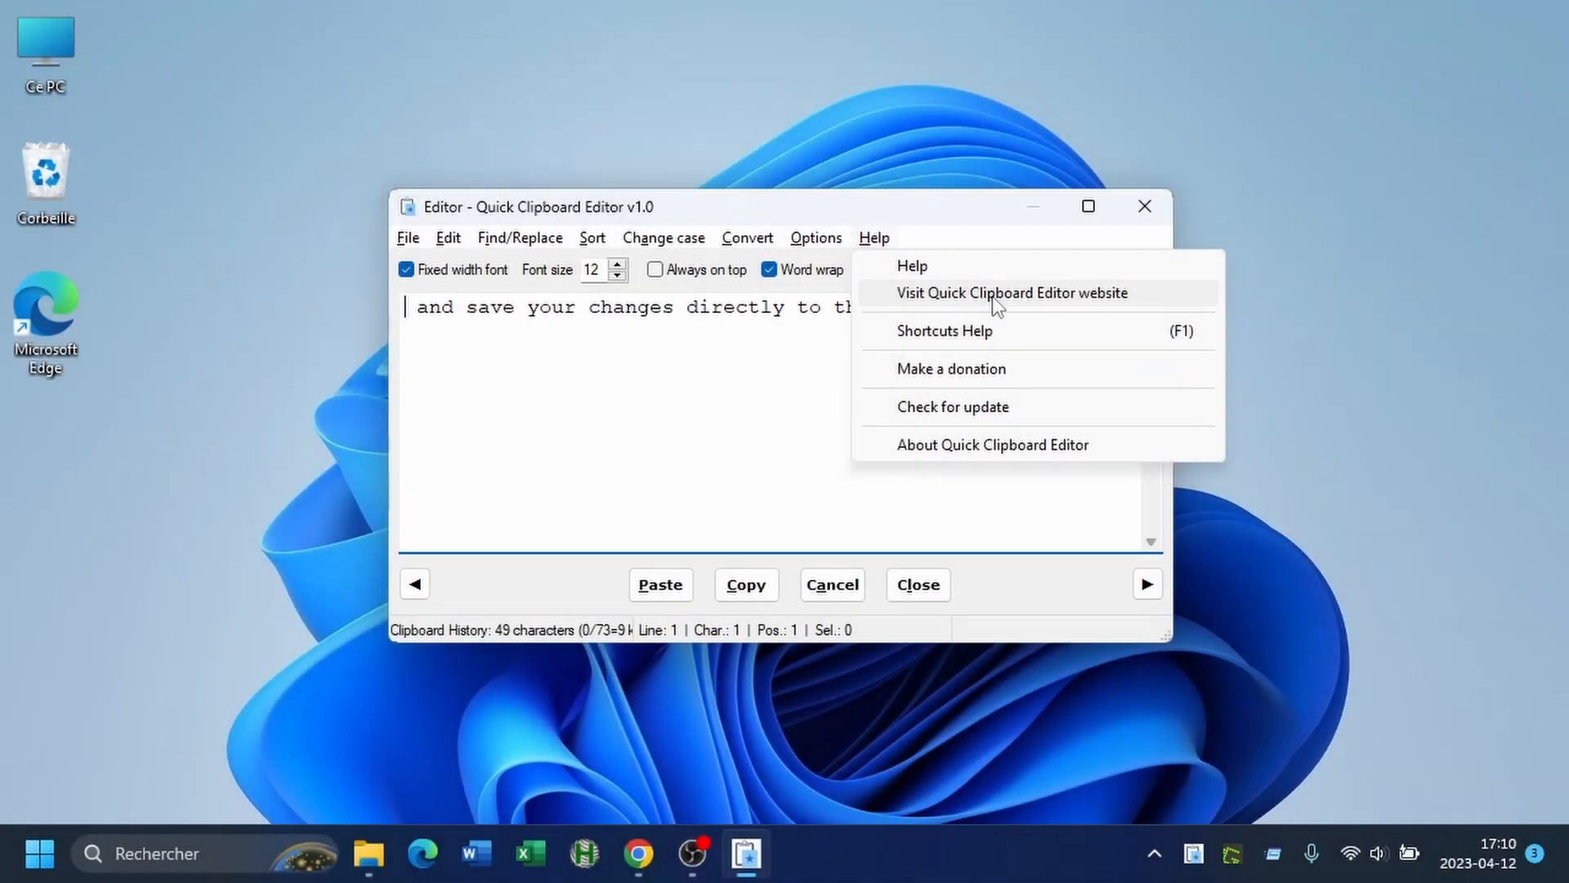
- Visit the Quick Clipboard Editor website and view the feature list on its Home page
click(992, 296)
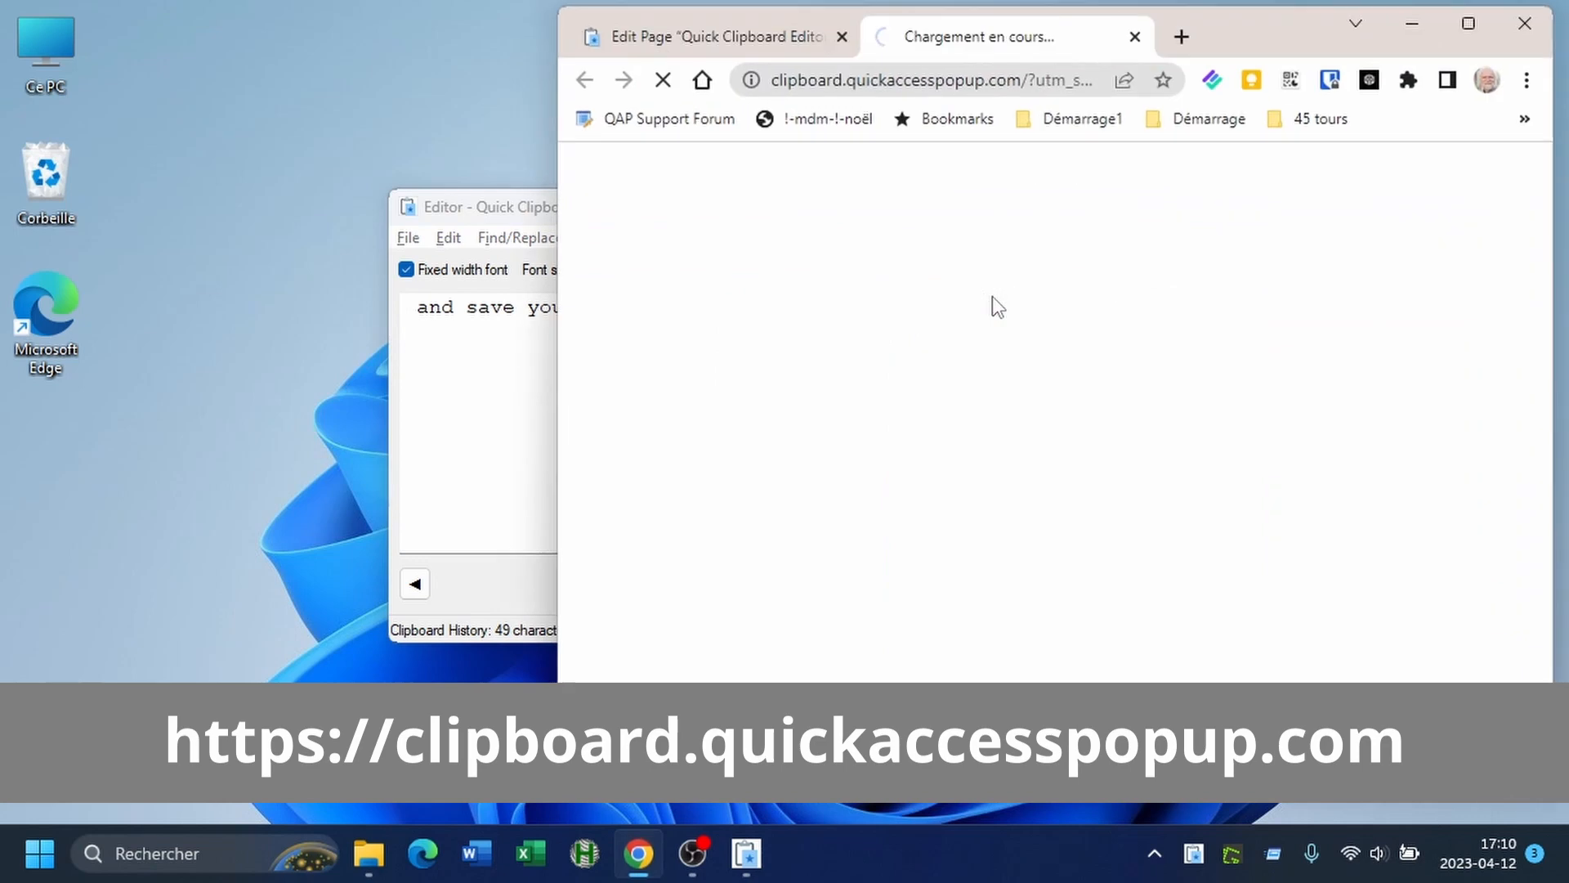
scroll(1263, 497, down, 3)
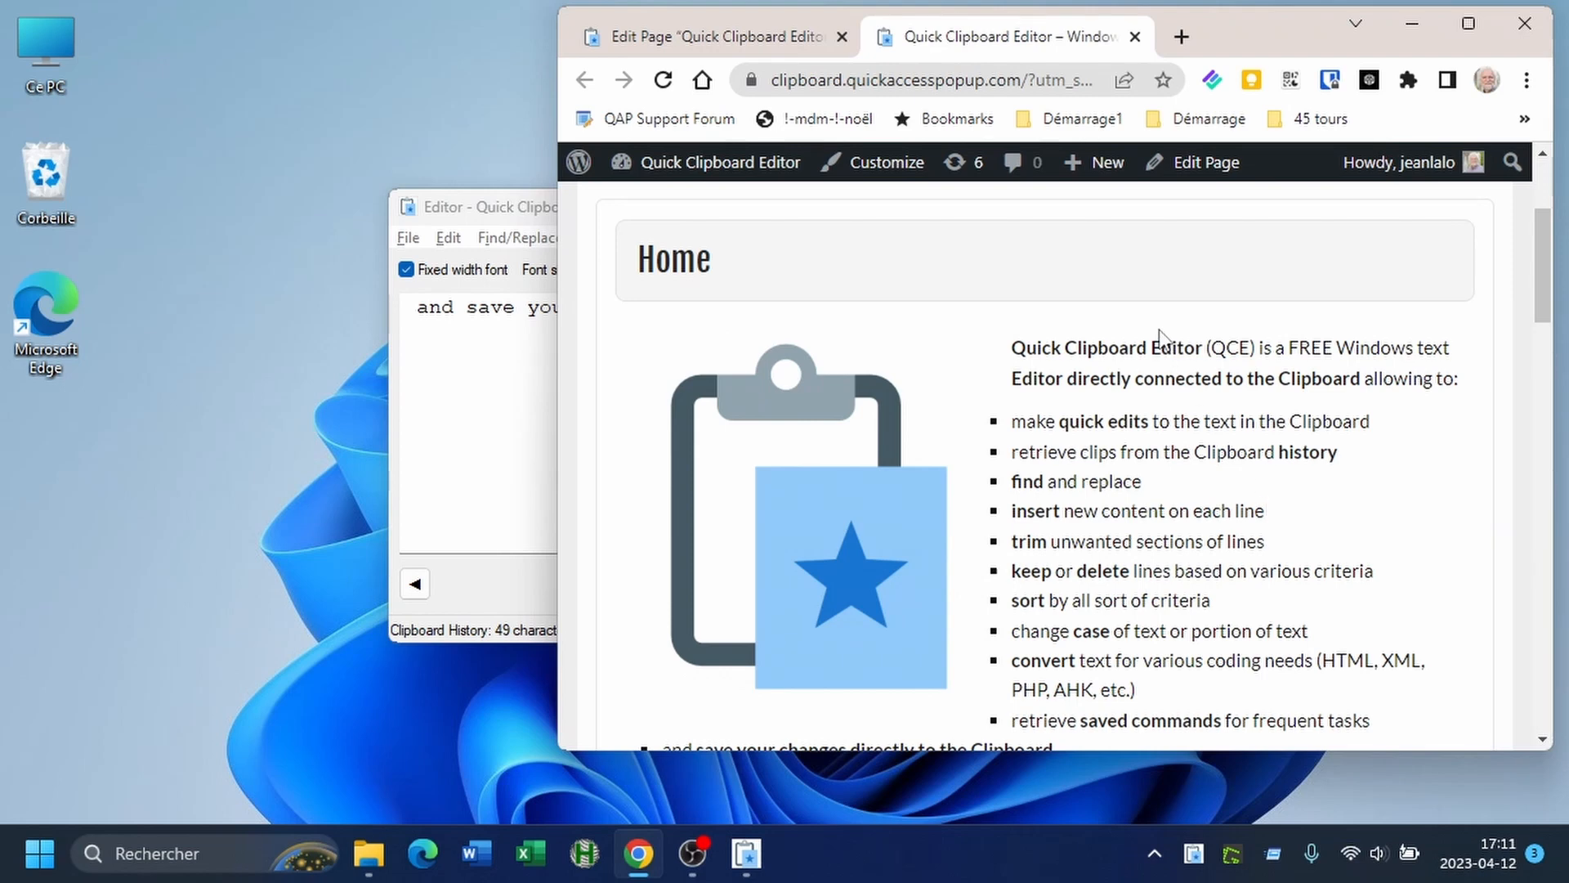
click(1020, 82)
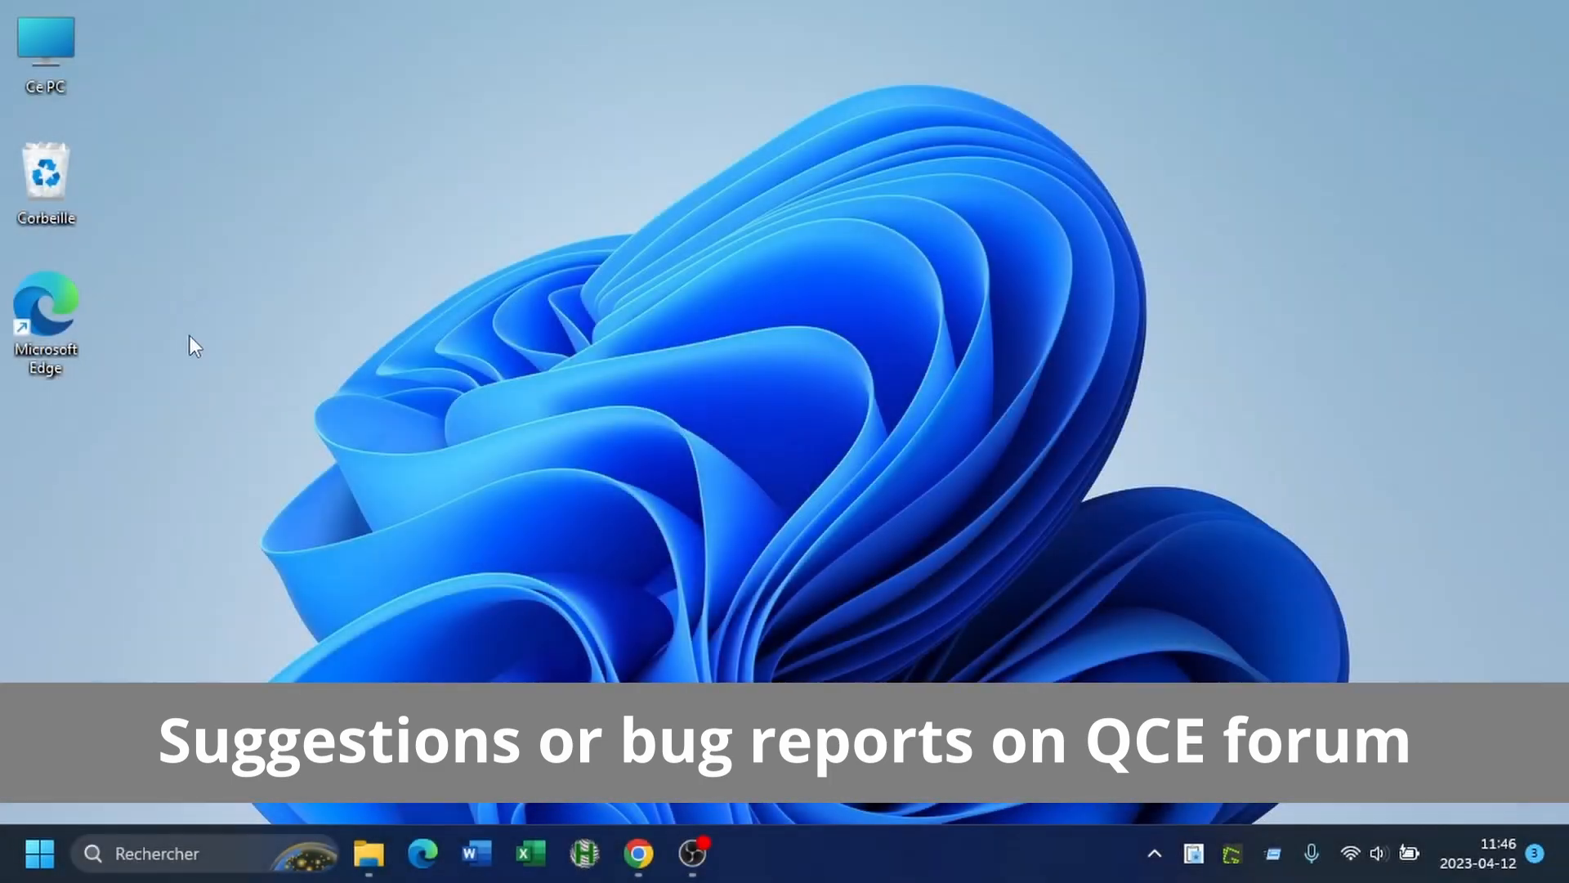
- Open the clipboard editor and select the word "Clipboard" on the third line of the text
key(ctrl+shift+c)
double_click(764, 343)
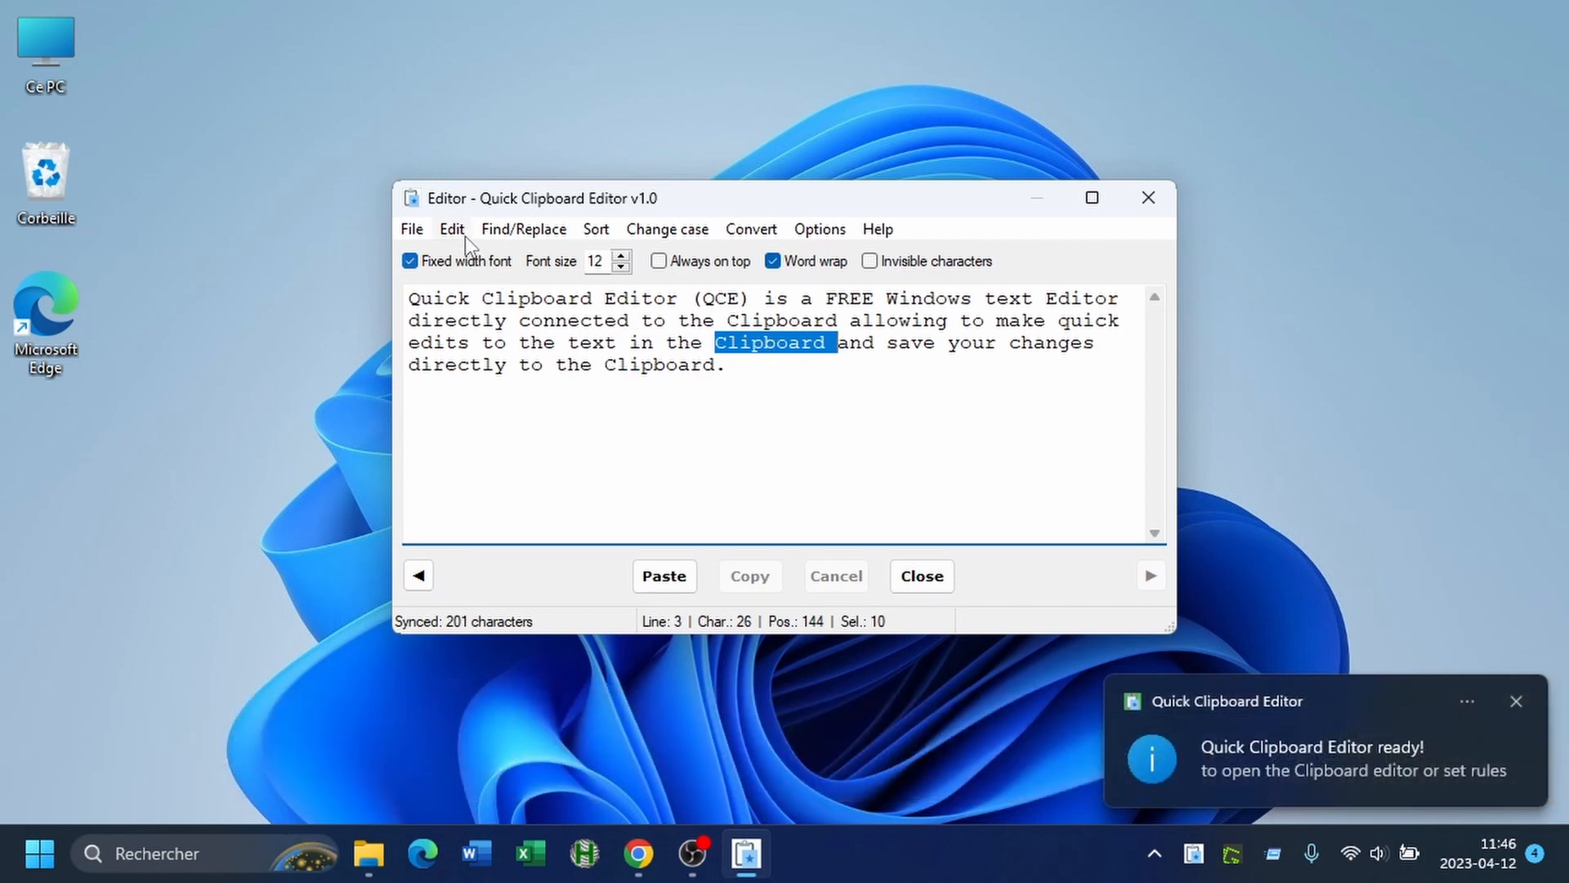
click(412, 230)
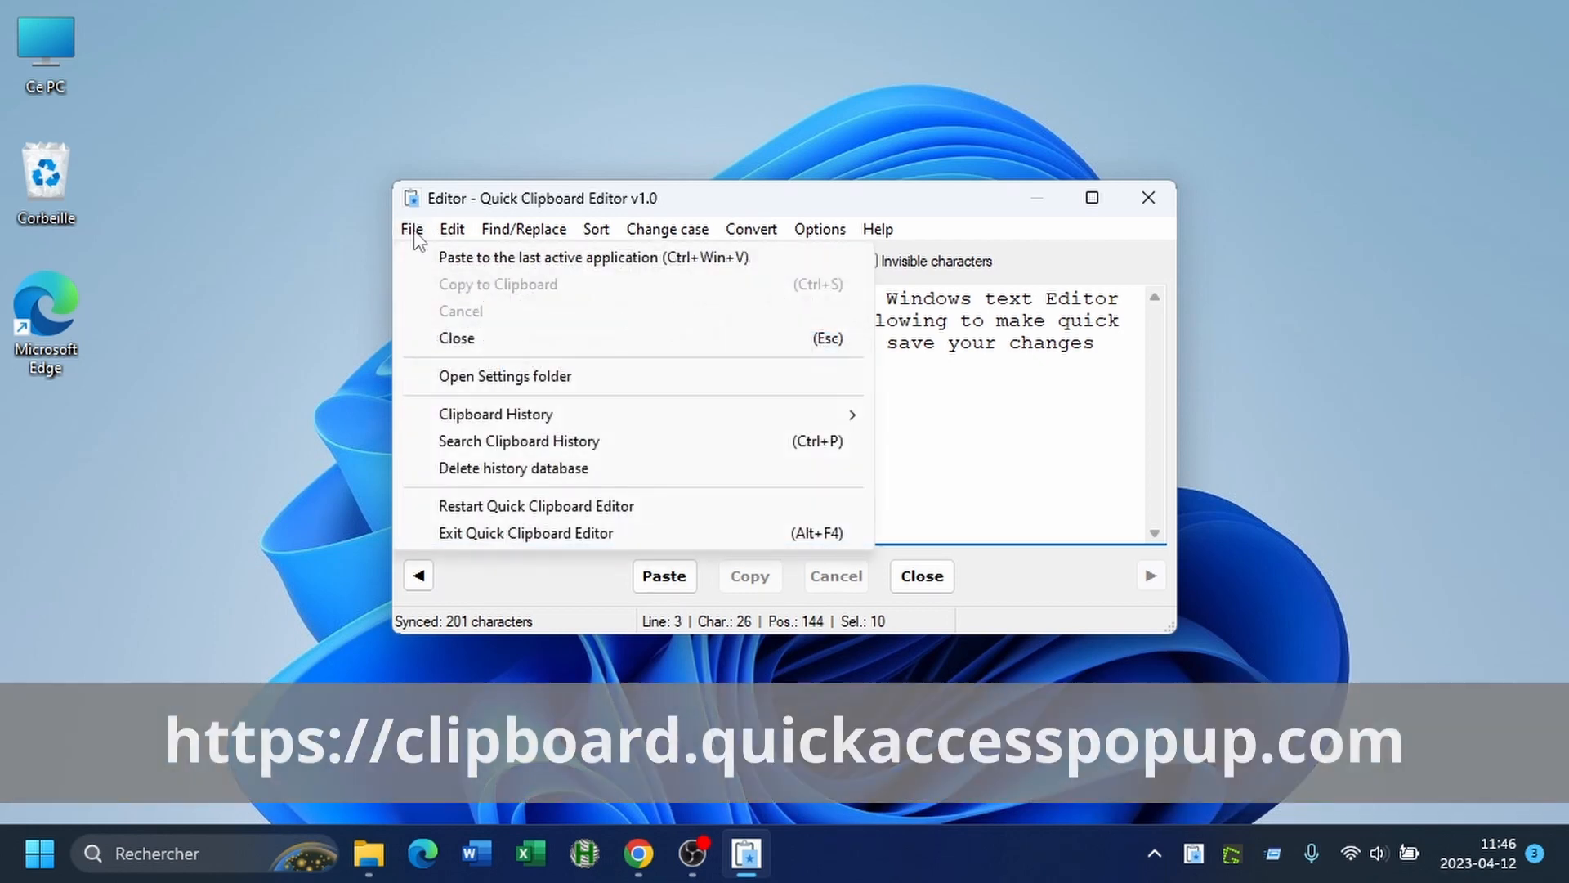
mouse_move(450, 231)
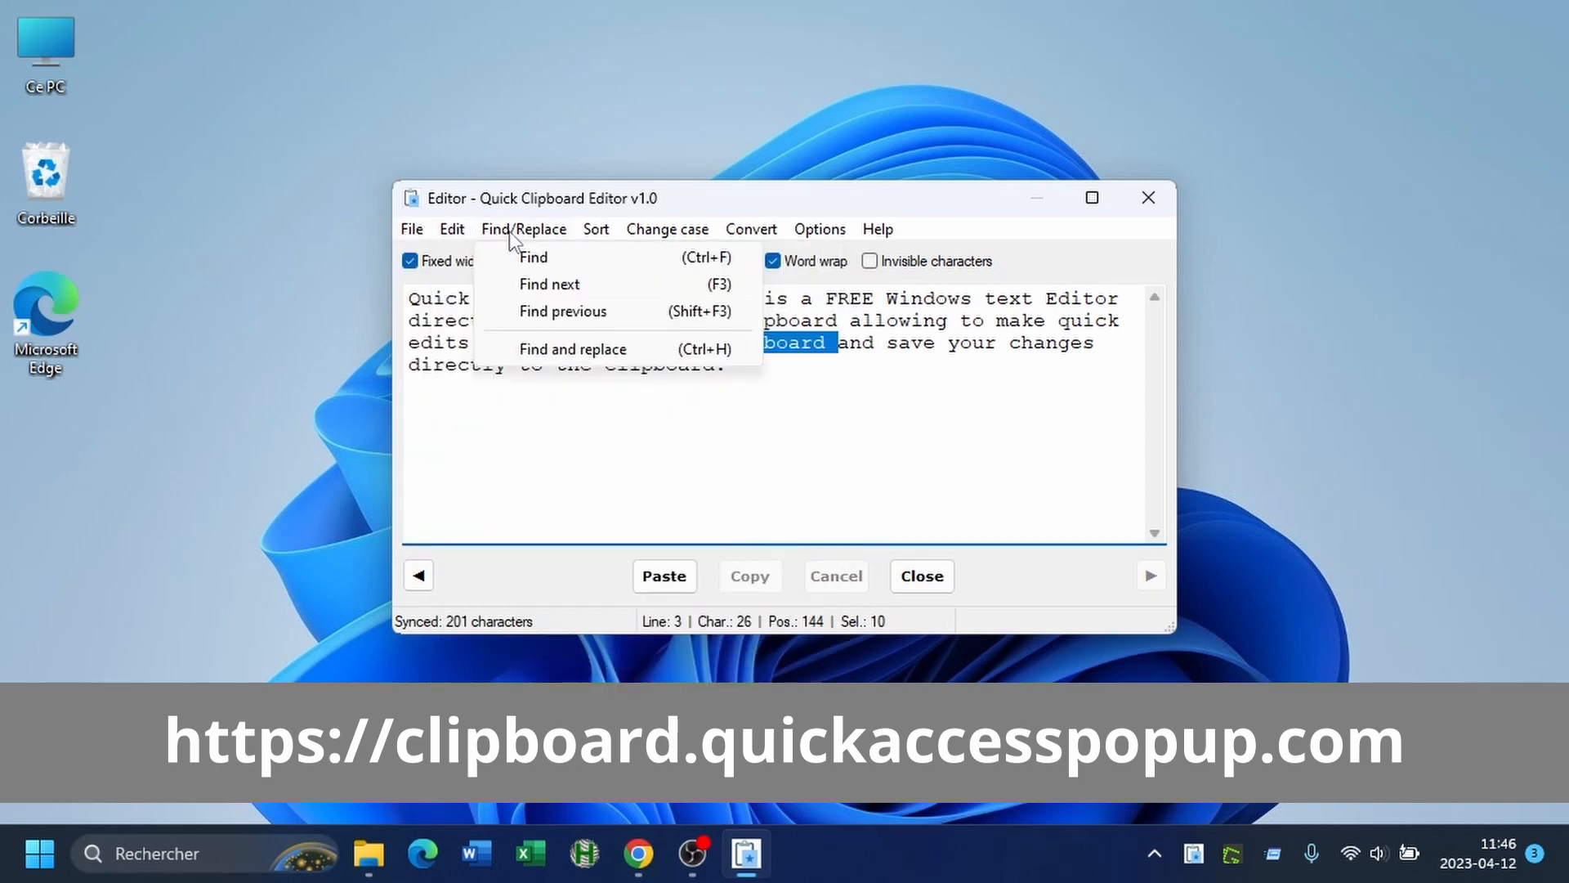
mouse_move(596, 237)
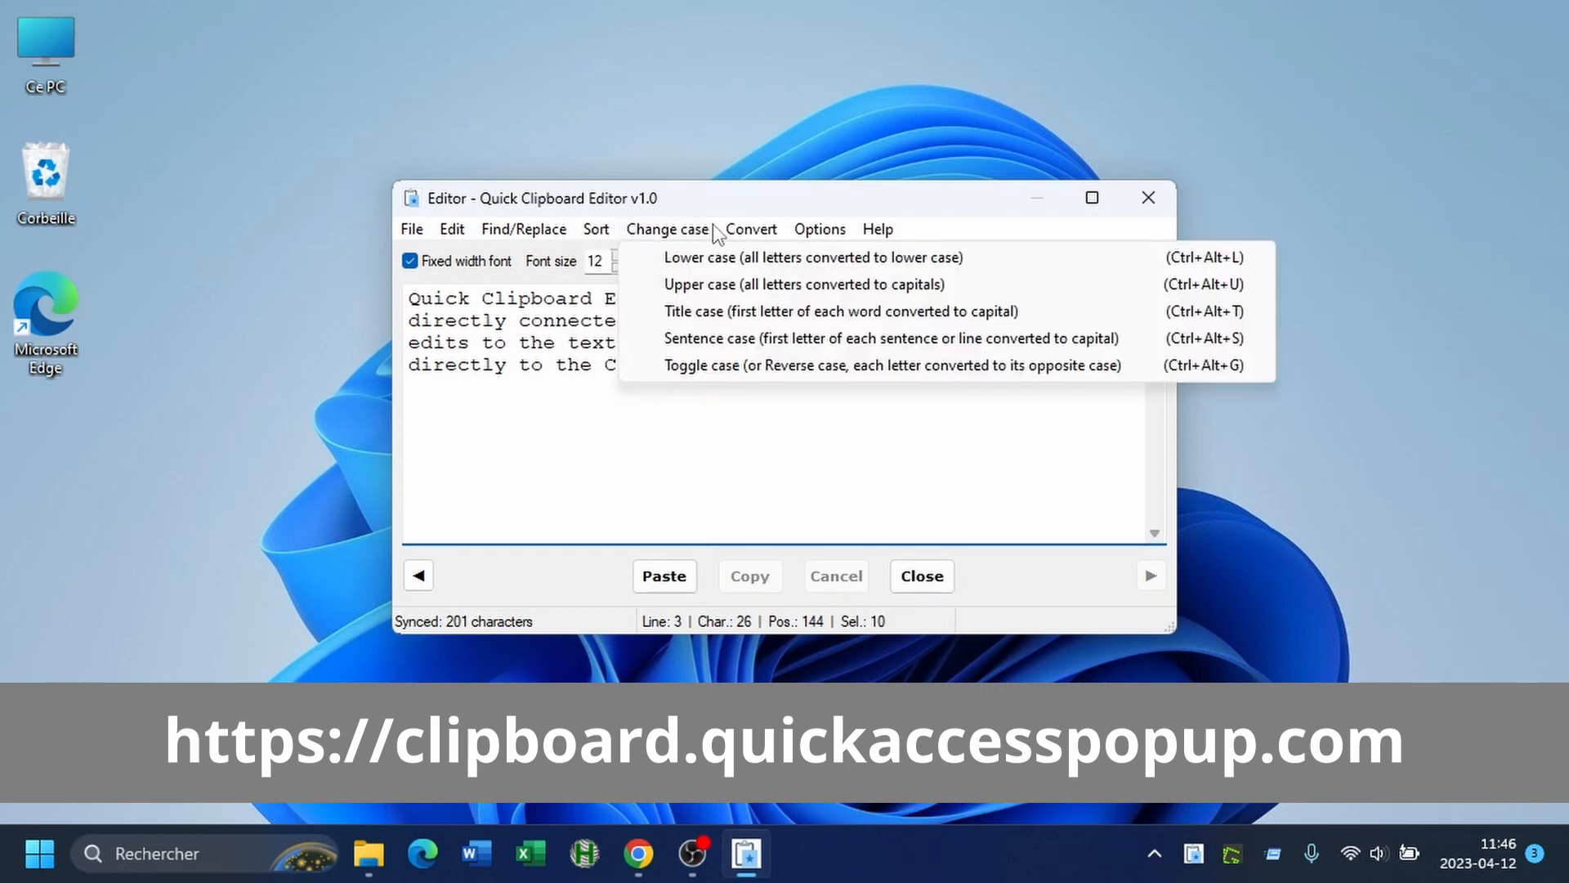
mouse_move(731, 235)
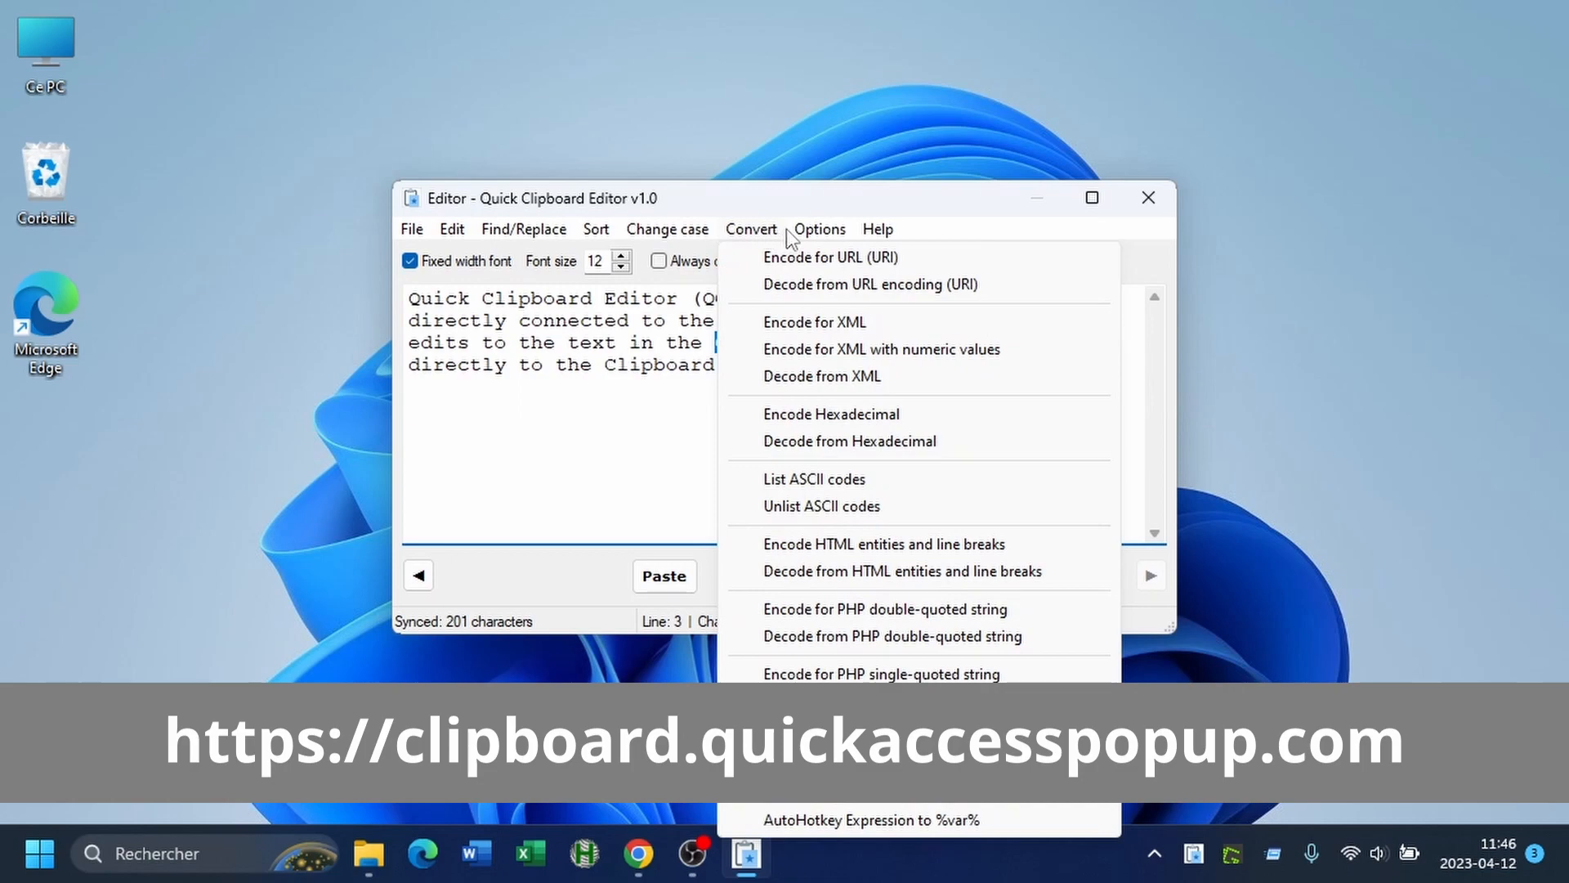
mouse_move(806, 232)
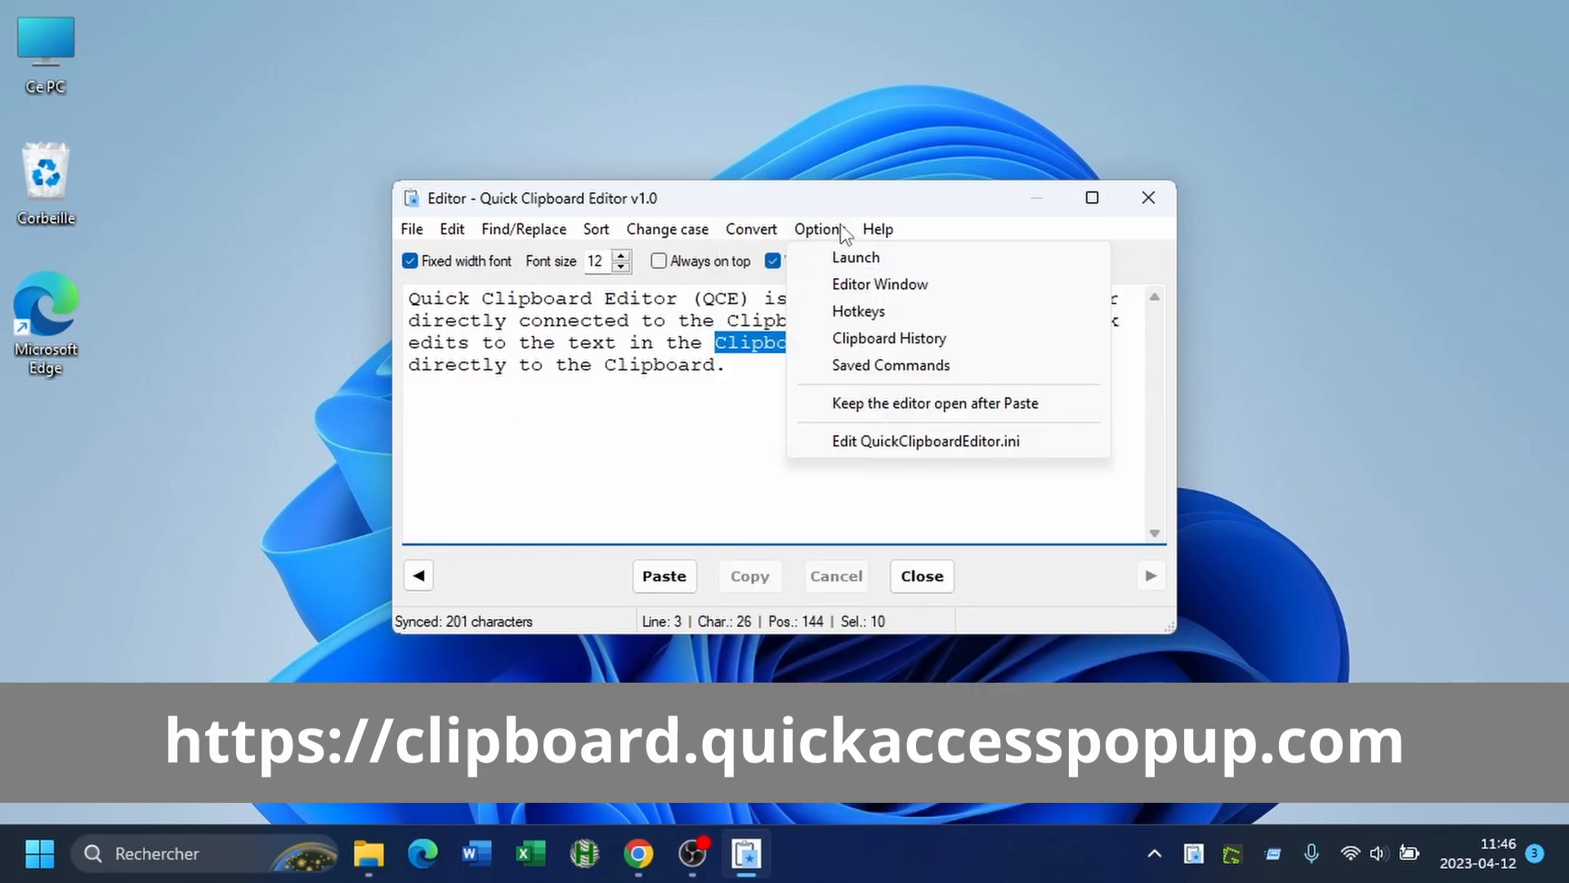